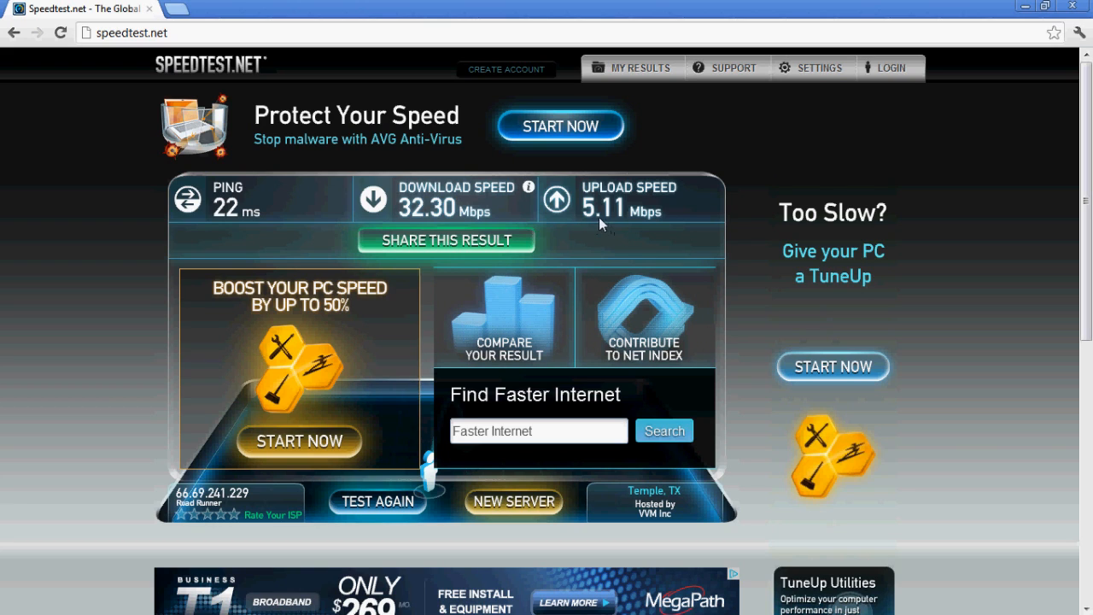
Step: Minimize the system information window and close CPU-Z after viewing the processor details
{"action": "mouse_move", "coordinate": [425, 211]}
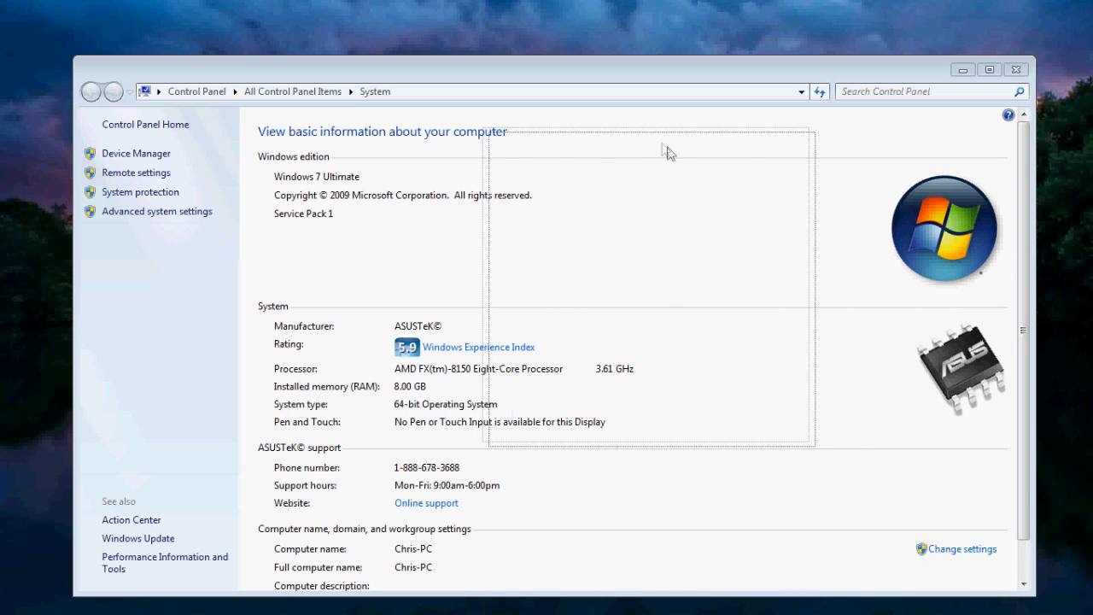
{"action": "left_click", "coordinate": [963, 70]}
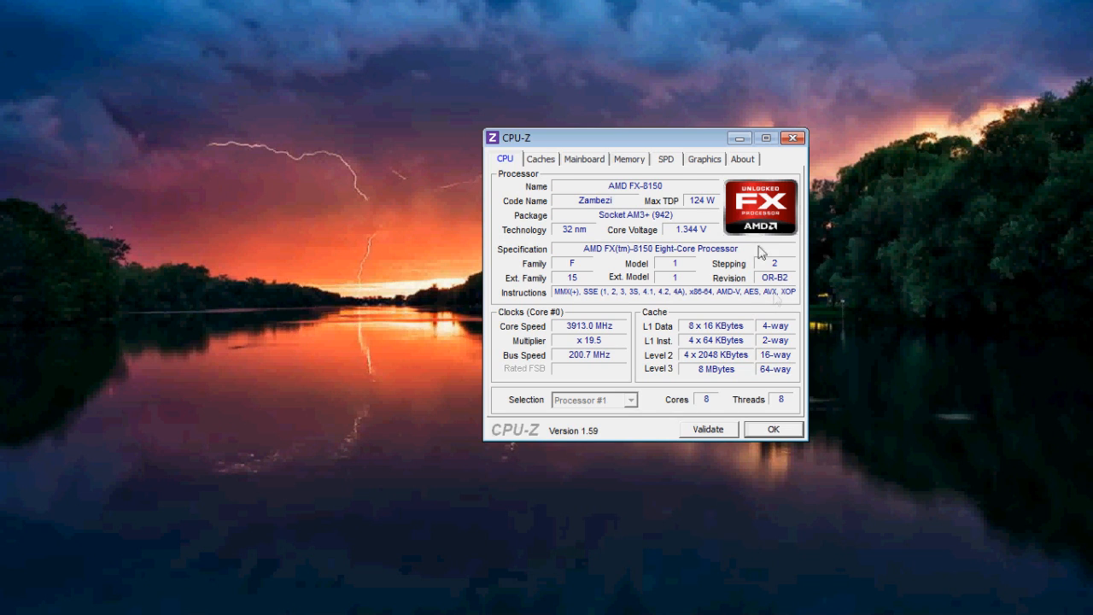
{"action": "left_click", "coordinate": [773, 429]}
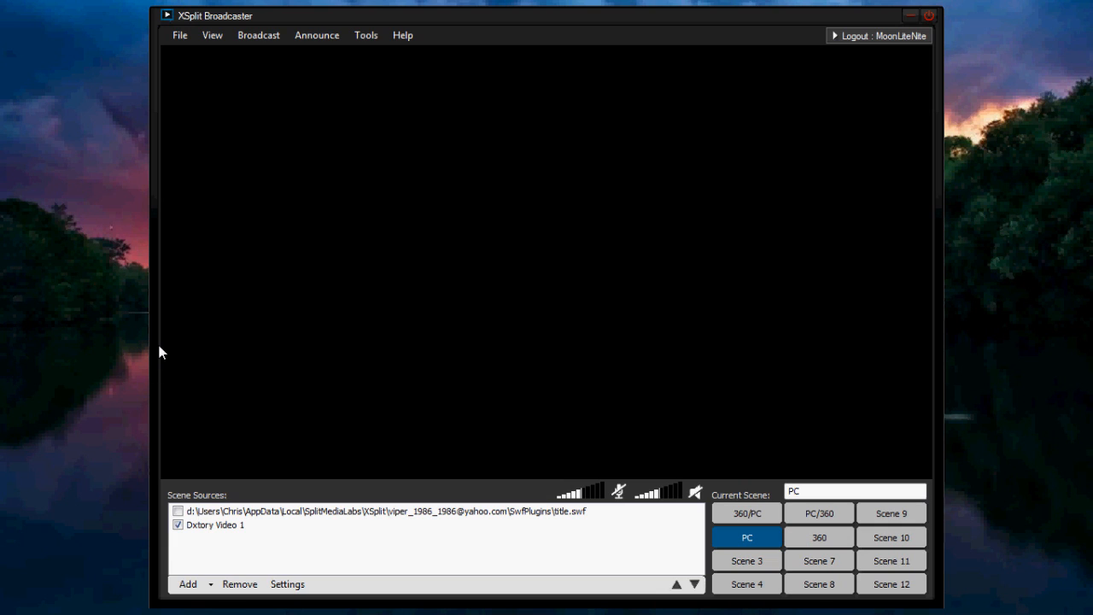
{"action": "left_click", "coordinate": [189, 344]}
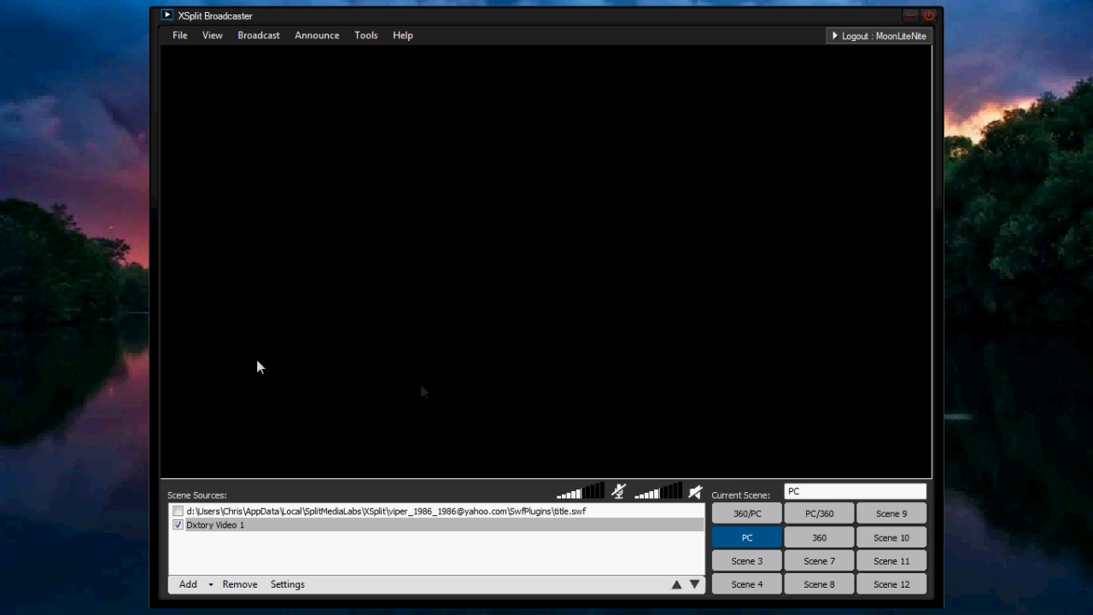
{"action": "left_click", "coordinate": [379, 41]}
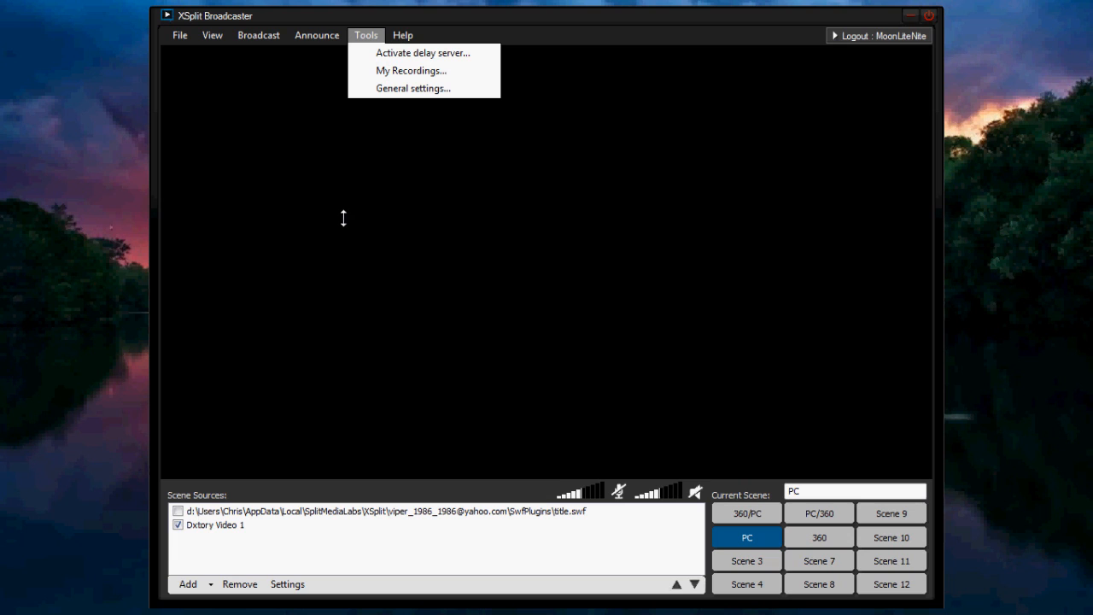
{"action": "mouse_move", "coordinate": [266, 37]}
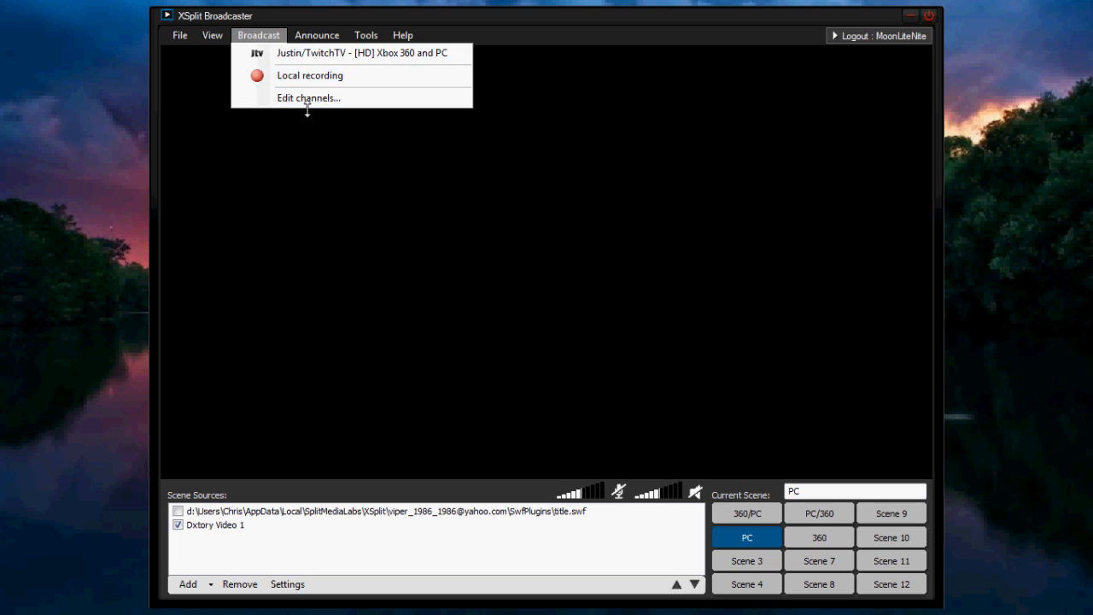
{"action": "left_click", "coordinate": [242, 38]}
{"action": "left_click", "coordinate": [241, 38]}
{"action": "left_click", "coordinate": [290, 99]}
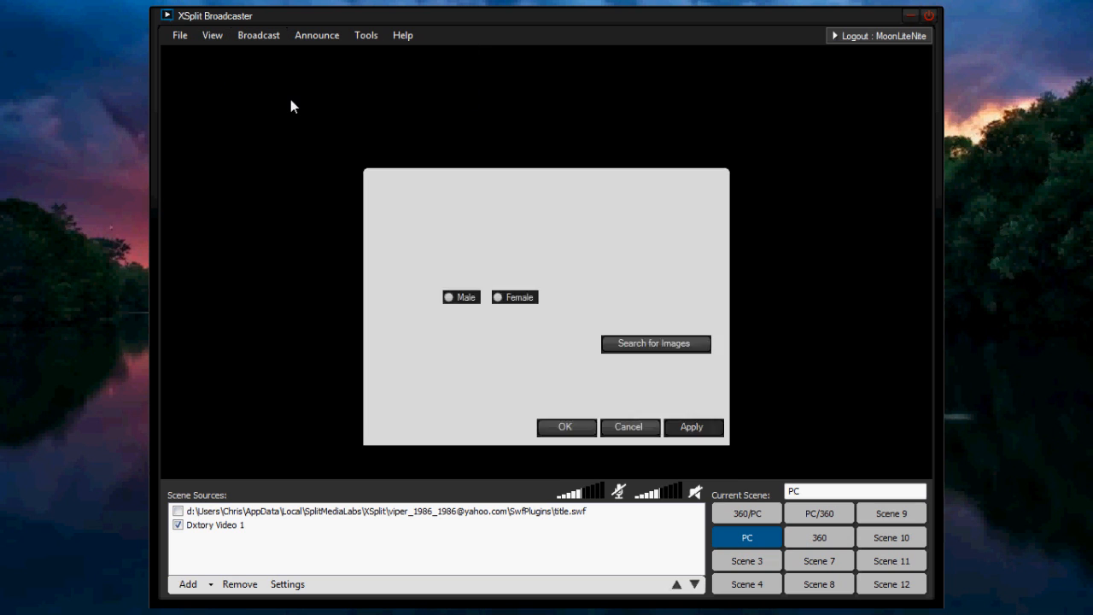
{"action": "double_click", "coordinate": [468, 286]}
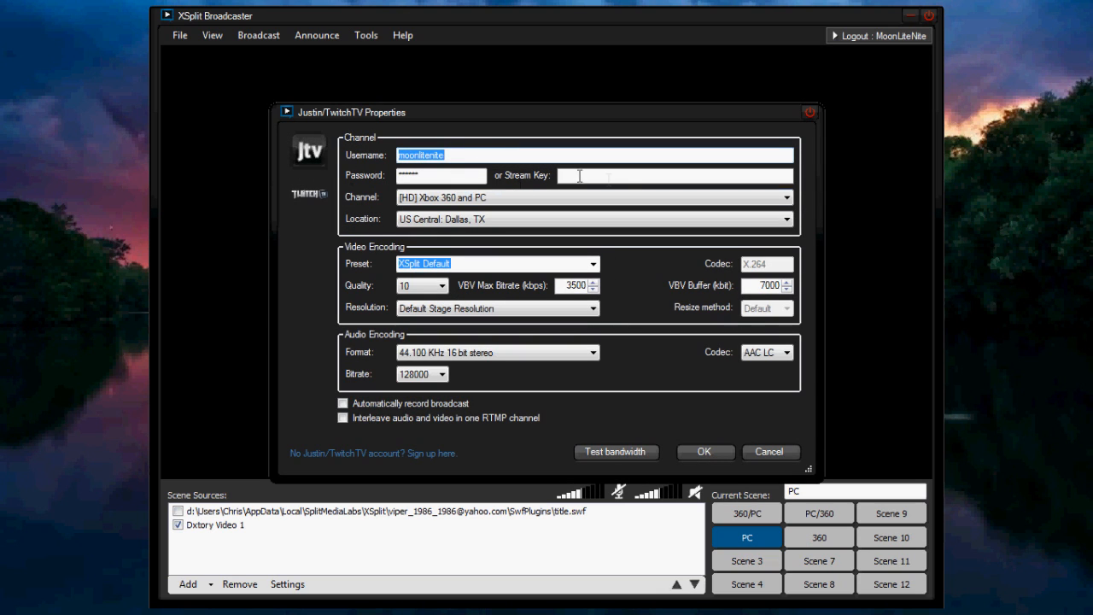
{"action": "left_click", "coordinate": [456, 224]}
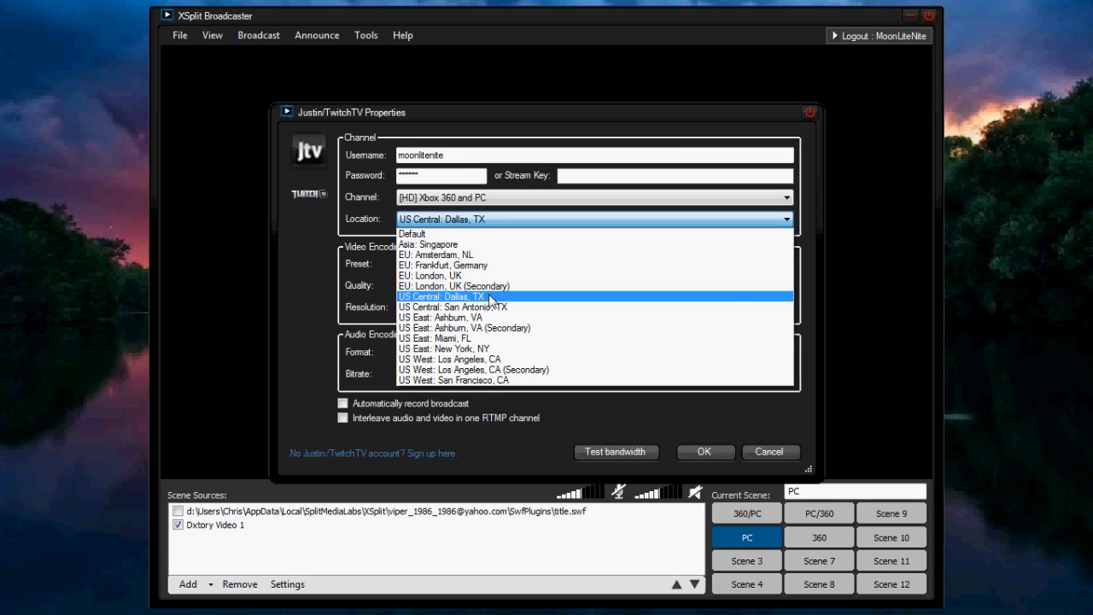
{"action": "left_click", "coordinate": [488, 297]}
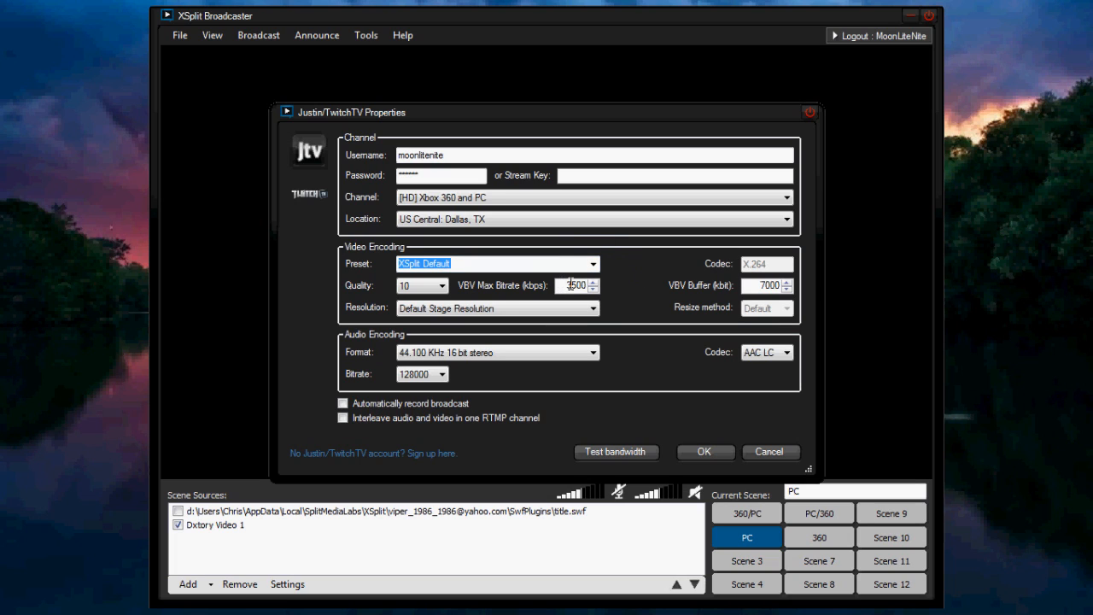
Step: Try VBV max bitrates of 5000 and 2000 kbps, ending on 3500 kbps
{"action": "left_click_drag", "start_coordinate": [562, 285], "coordinate": [624, 293]}
{"action": "type", "text": "5000"}
{"action": "key", "text": "BackSpace"}
{"action": "type", "text": "1"}
{"action": "key", "text": "BackSpace"}
{"action": "type", "text": "2000"}
{"action": "key", "text": "BackSpace"}
{"action": "key", "text": "BackSpace"}
{"action": "type", "text": "3500"}
Step: Set the VBV buffer to 3500 kbit
{"action": "double_click", "coordinate": [763, 287]}
{"action": "type", "text": "7000"}
{"action": "key", "text": "BackSpace"}
{"action": "key", "text": "BackSpace"}
{"action": "key", "text": "BackSpace"}
{"action": "key", "text": "BackSpace"}
{"action": "type", "text": "3500"}
{"action": "left_click_drag", "start_coordinate": [759, 287], "coordinate": [792, 271]}
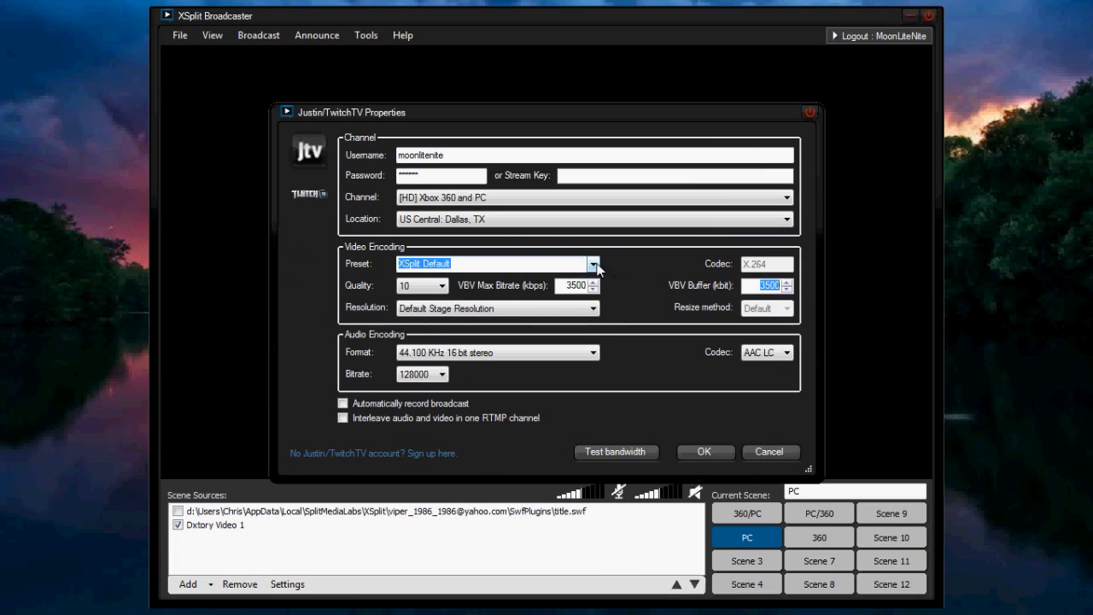
Step: Choose the superfast video preset and try a VBV max bitrate of 10000 kbps, ending on 3500 kbps
{"action": "left_click", "coordinate": [596, 265]}
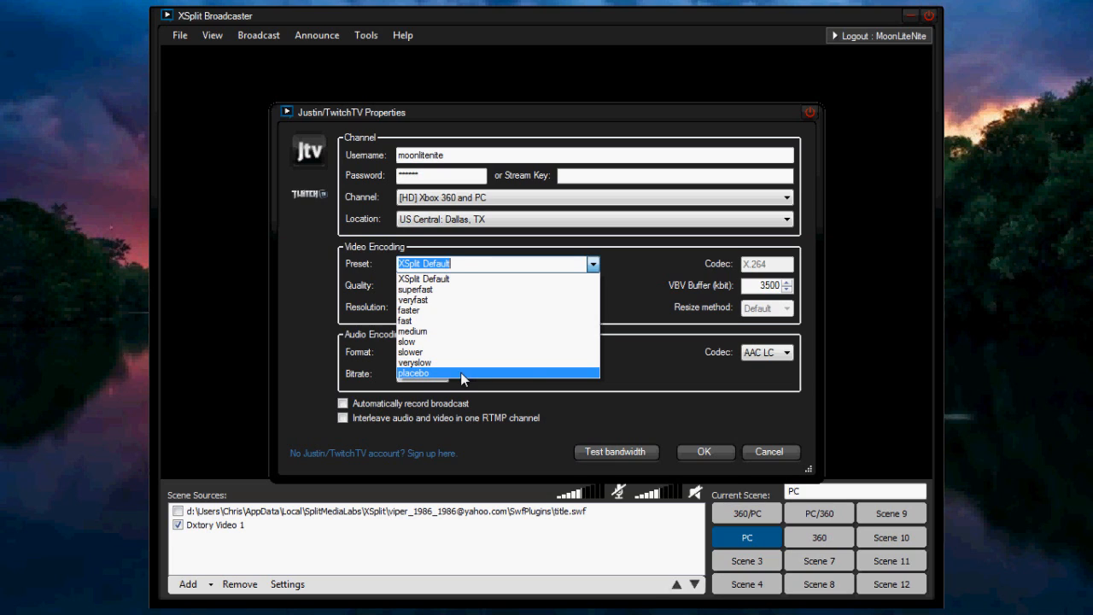
{"action": "left_click", "coordinate": [445, 290]}
{"action": "double_click", "coordinate": [574, 285]}
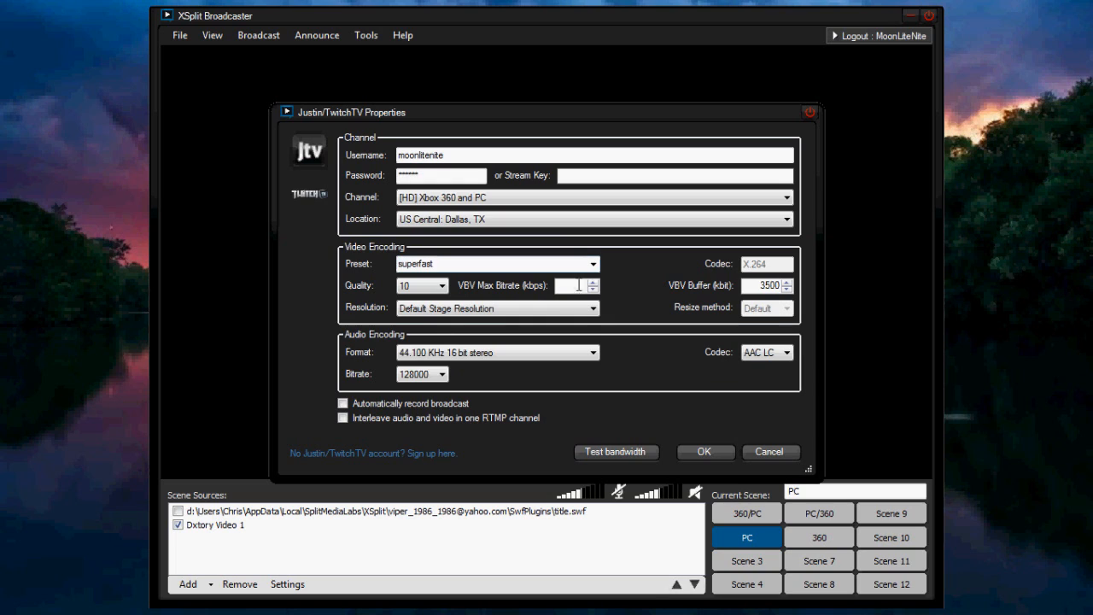
{"action": "type", "text": "10000"}
{"action": "double_click", "coordinate": [574, 285]}
{"action": "type", "text": "3500"}
Step: Try the slower video preset with a VBV max bitrate of 500 kbps
{"action": "left_click", "coordinate": [593, 265]}
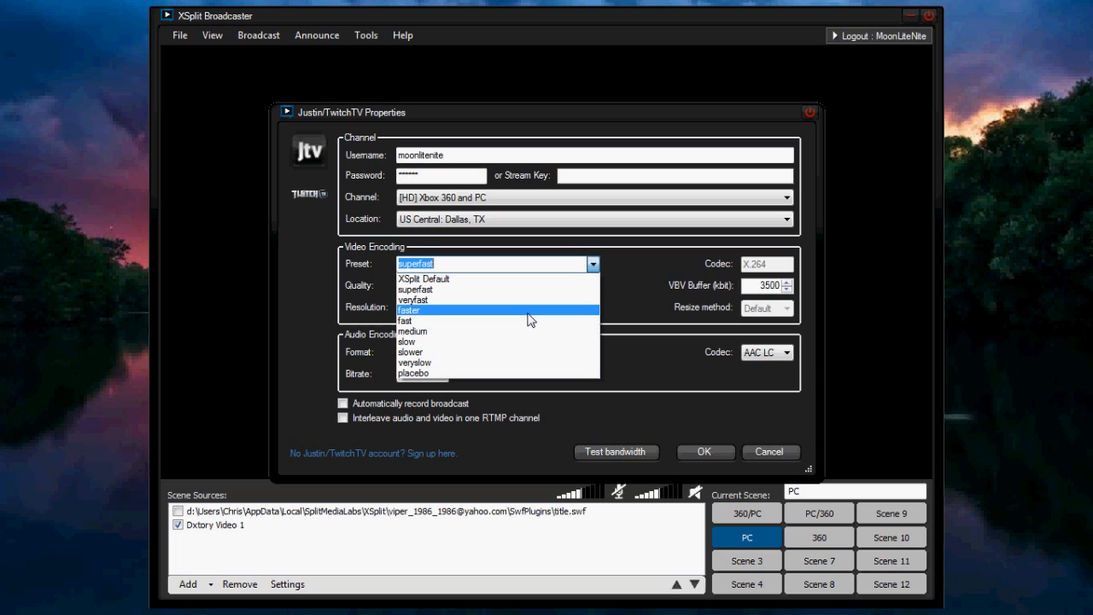
{"action": "left_click", "coordinate": [475, 353]}
{"action": "double_click", "coordinate": [563, 286]}
{"action": "type", "text": "500"}
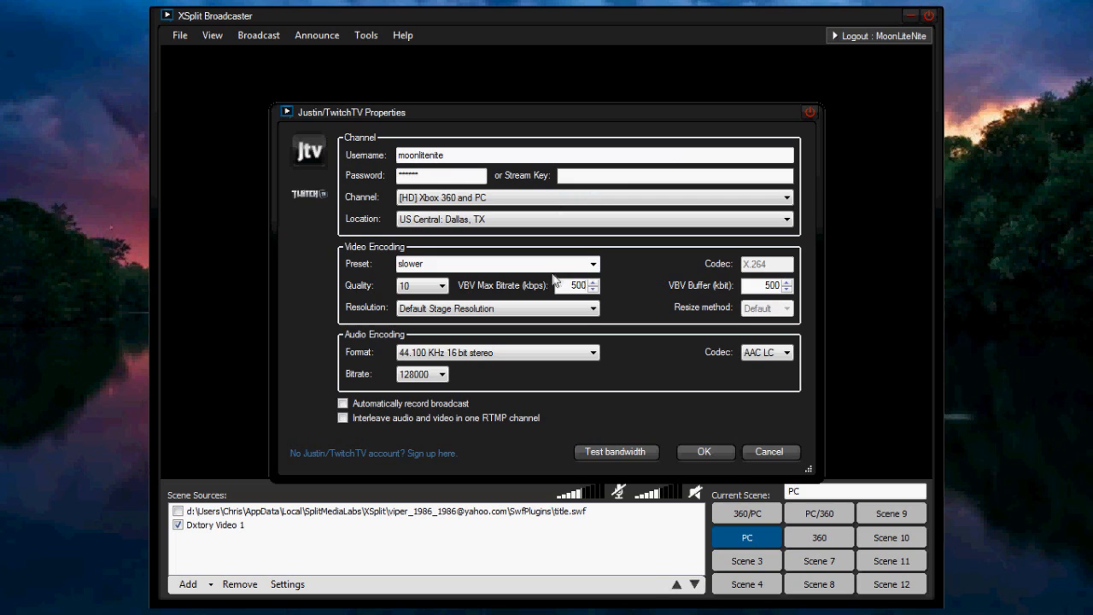
{"action": "key", "text": "shift+Tab"}
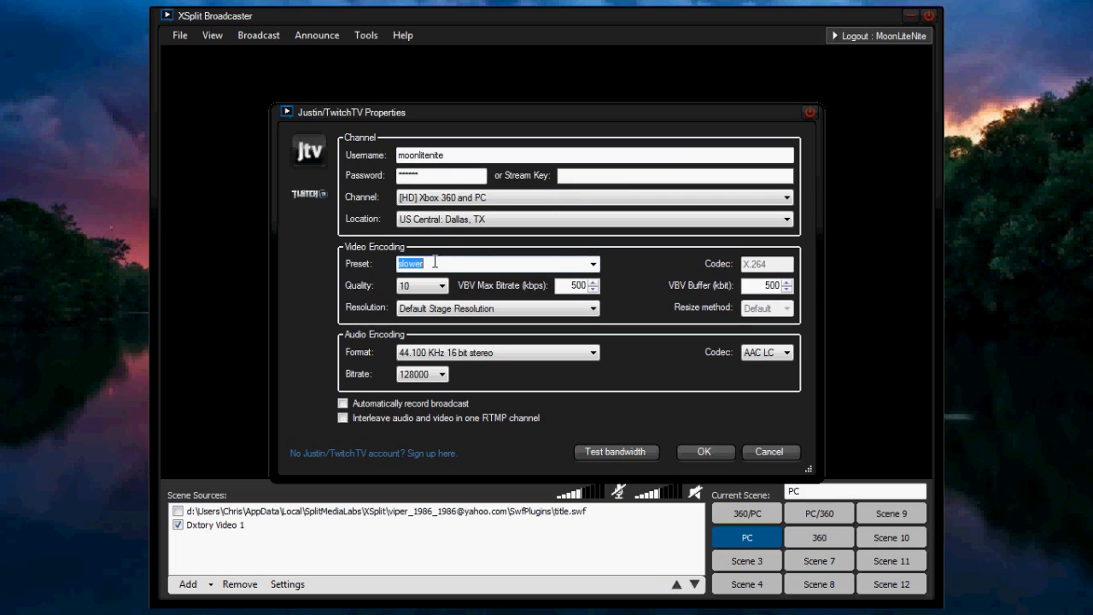
Step: Try the superfast preset and the XSplit Default preset for the video encoding
{"action": "left_click", "coordinate": [593, 266]}
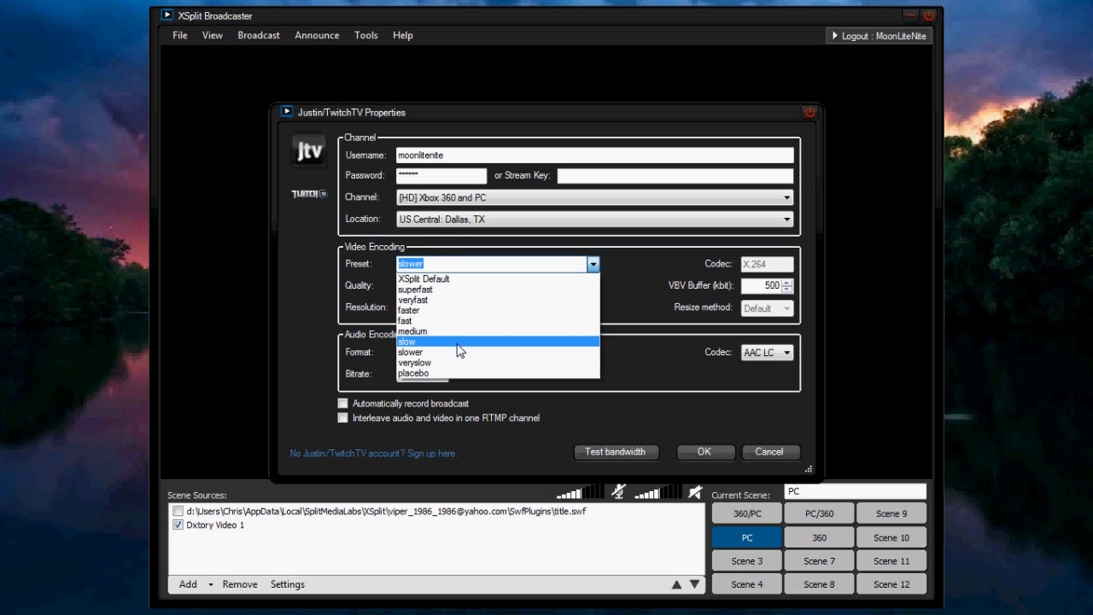
{"action": "left_click", "coordinate": [470, 291]}
{"action": "left_click", "coordinate": [595, 264]}
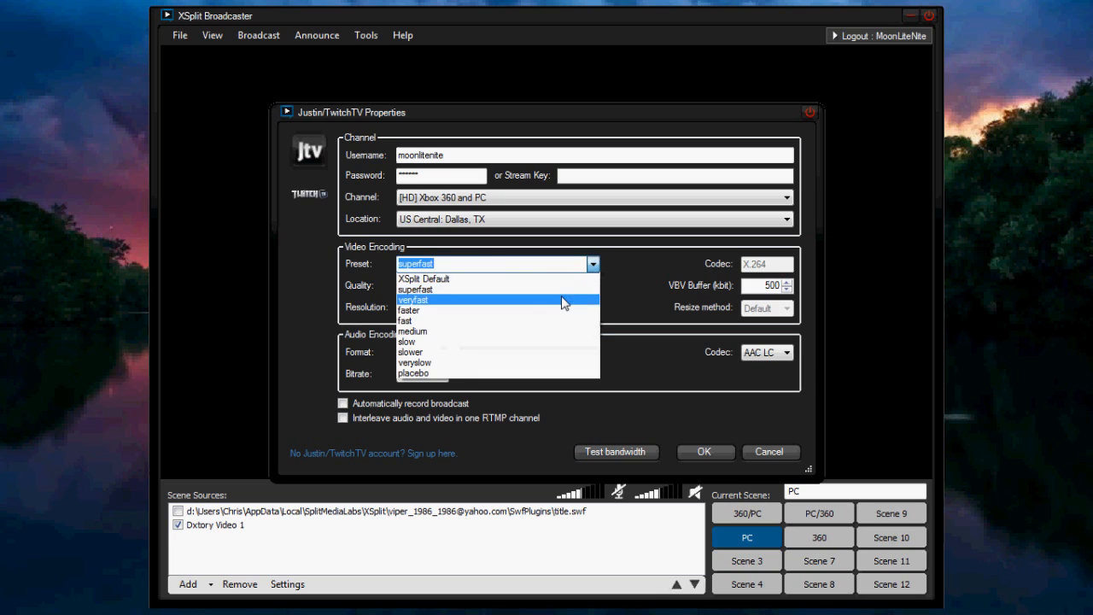
{"action": "left_click", "coordinate": [566, 291]}
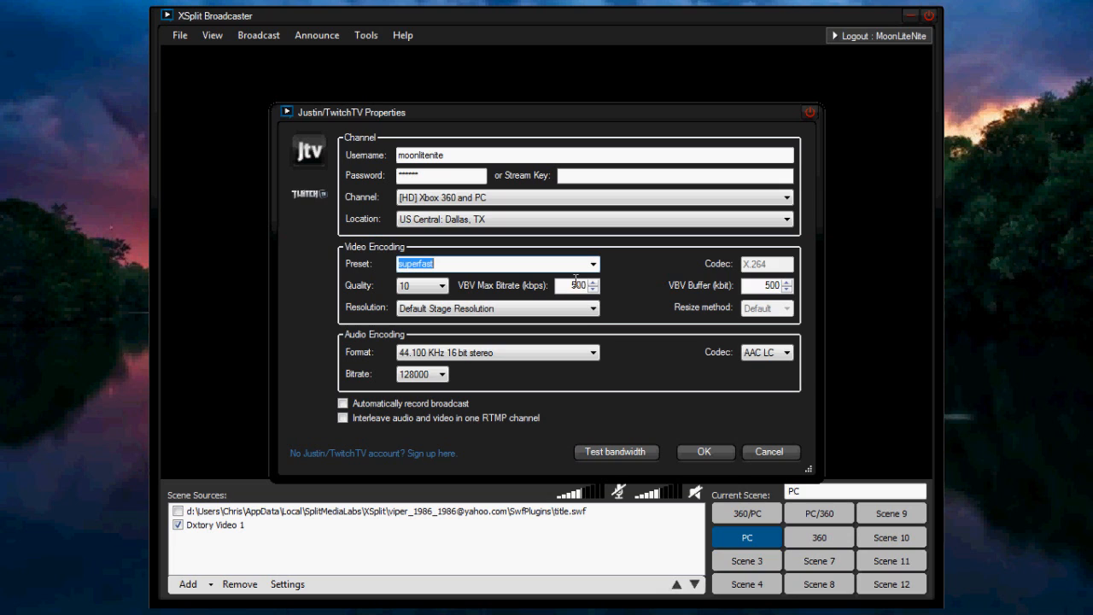
{"action": "left_click", "coordinate": [593, 264]}
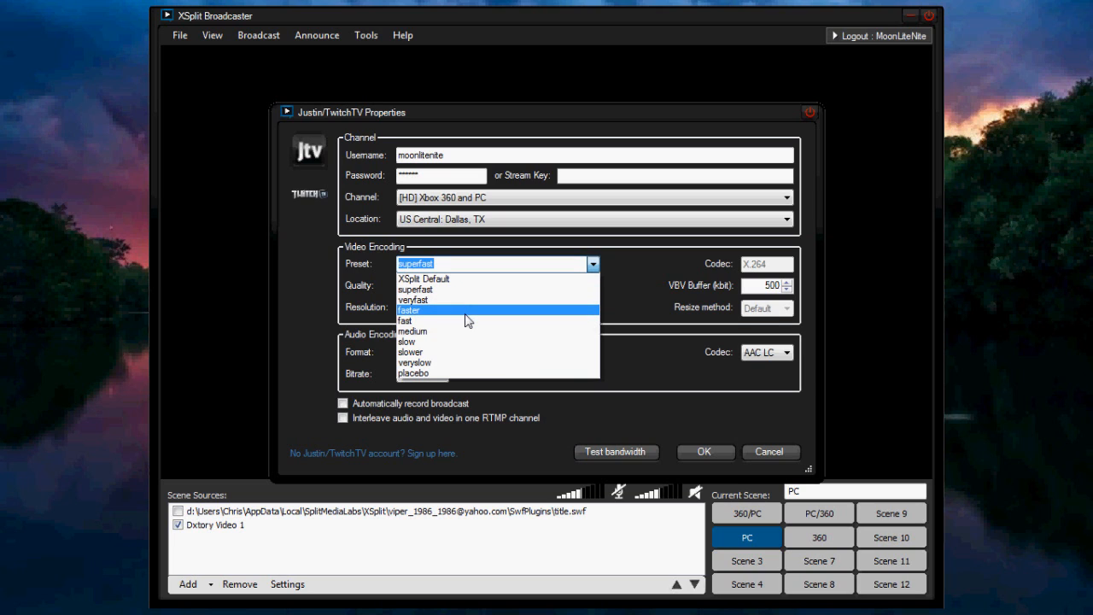
{"action": "left_click", "coordinate": [365, 273]}
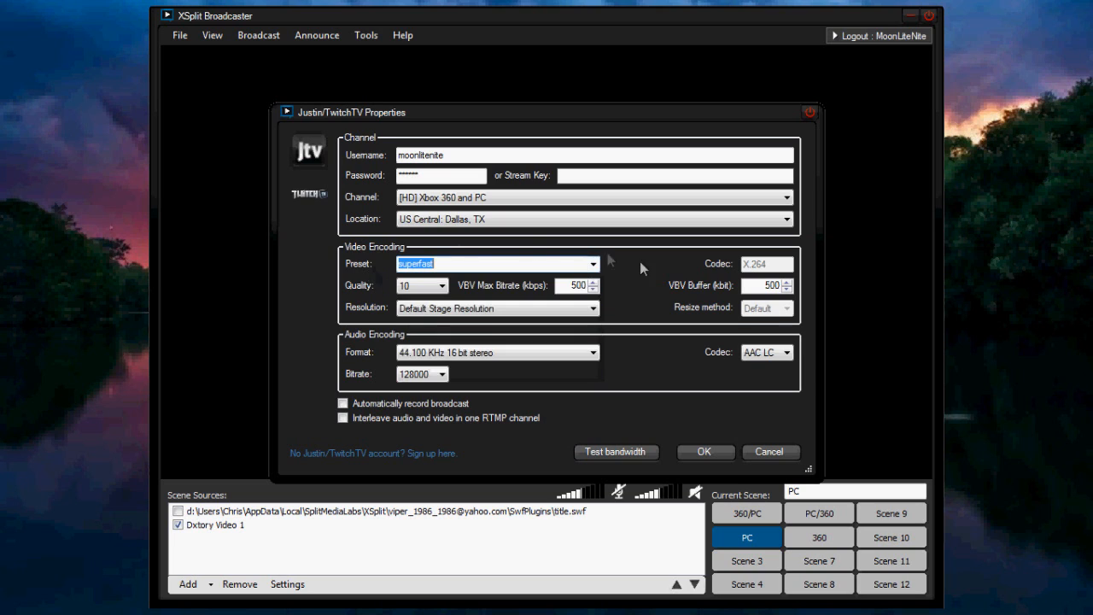
{"action": "left_click", "coordinate": [592, 265]}
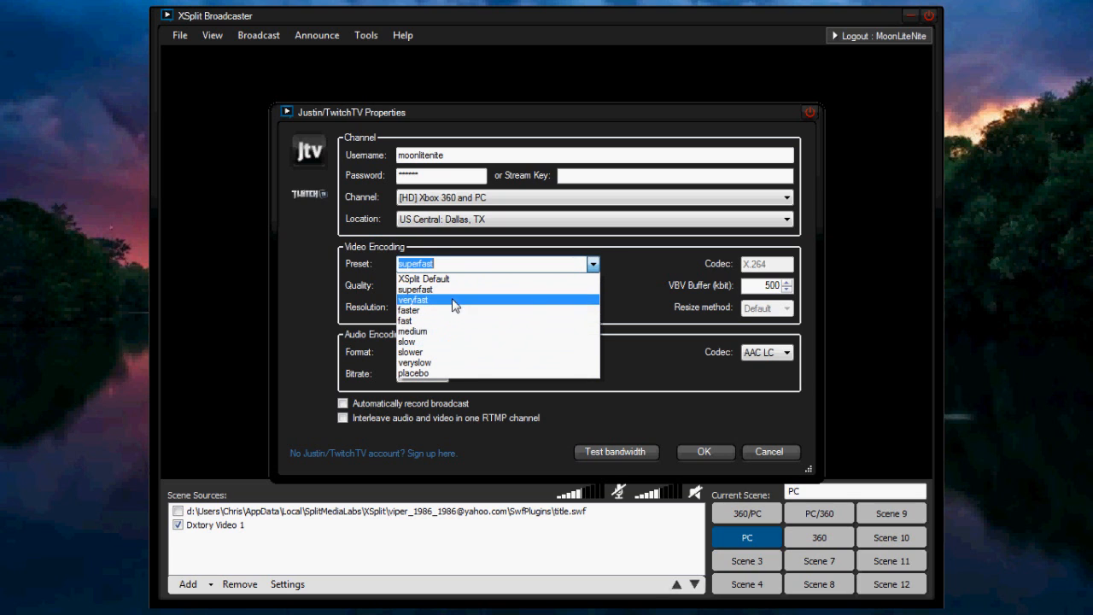
{"action": "left_click", "coordinate": [432, 279]}
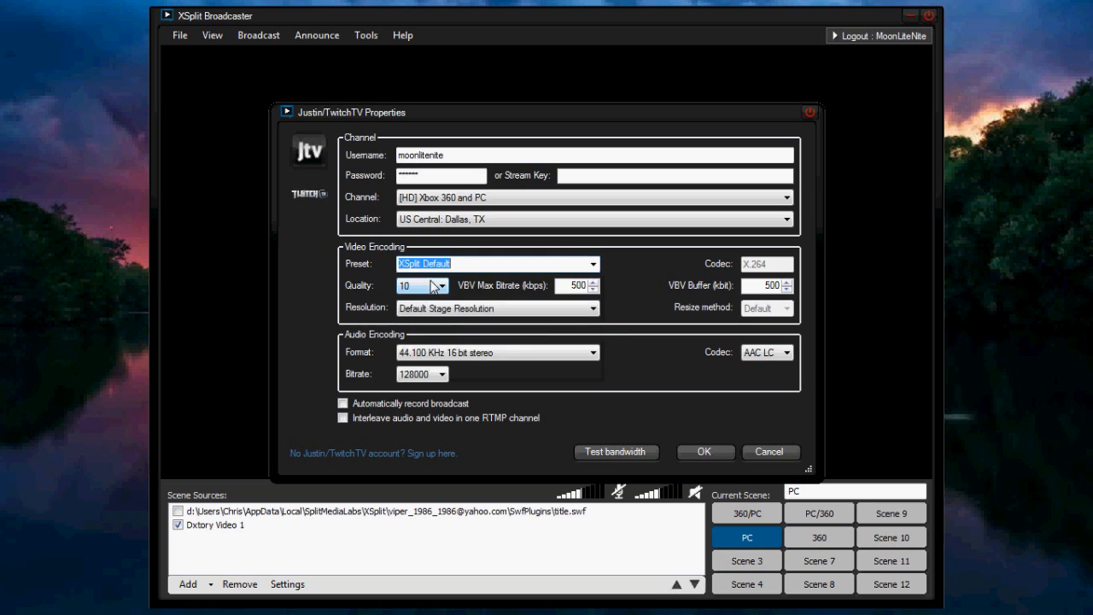
Step: Set the video encoding preset to superfast and the VBV max bitrate to 3500 kbps
{"action": "left_click", "coordinate": [595, 263]}
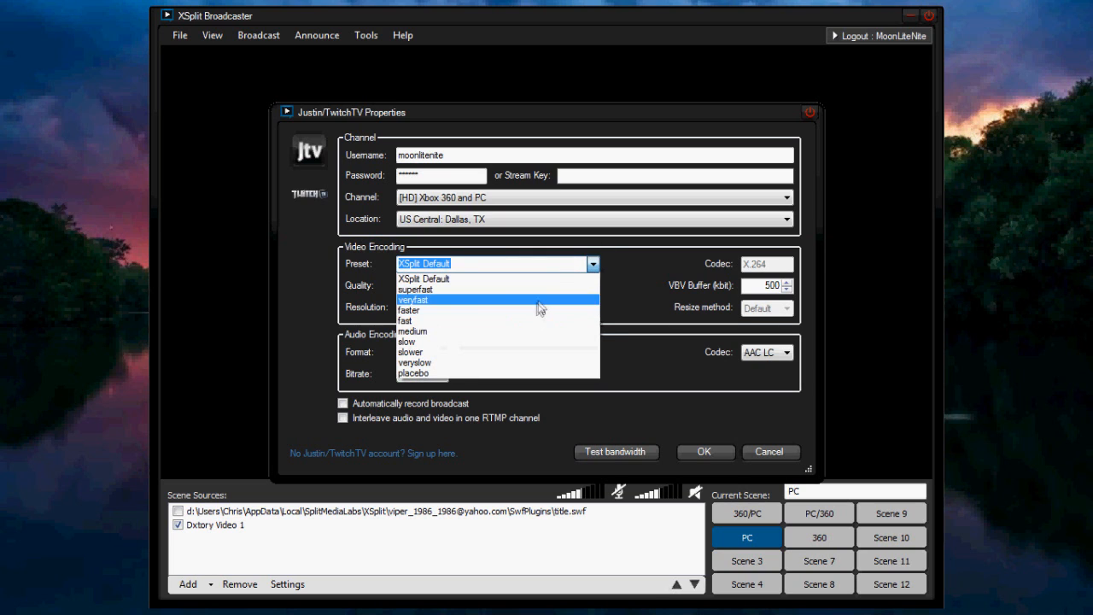
{"action": "left_click", "coordinate": [539, 304]}
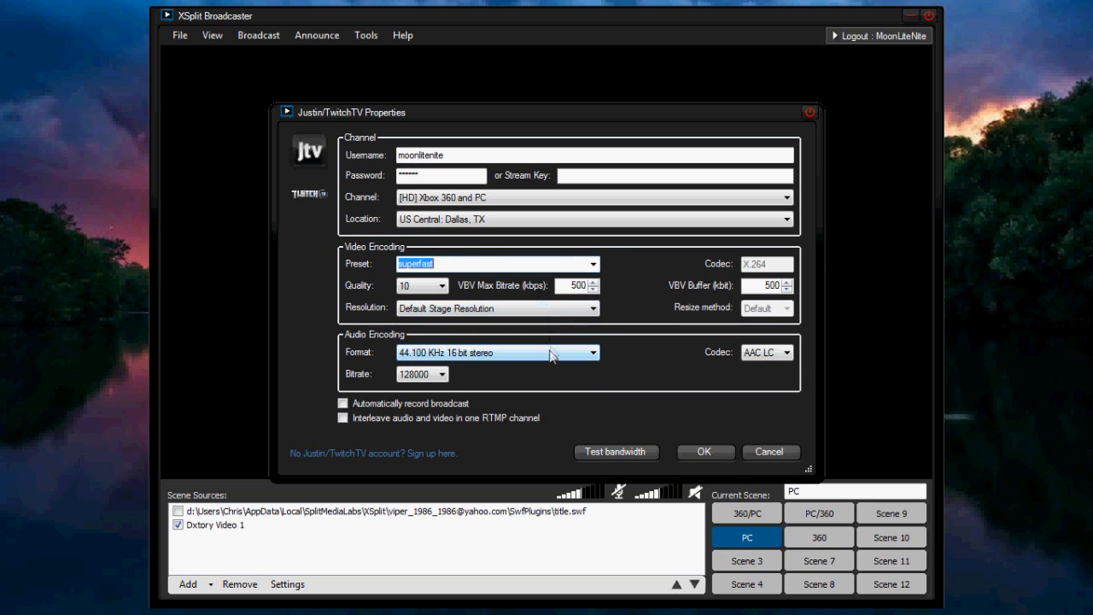
{"action": "left_click", "coordinate": [574, 286]}
{"action": "type", "text": "3500"}
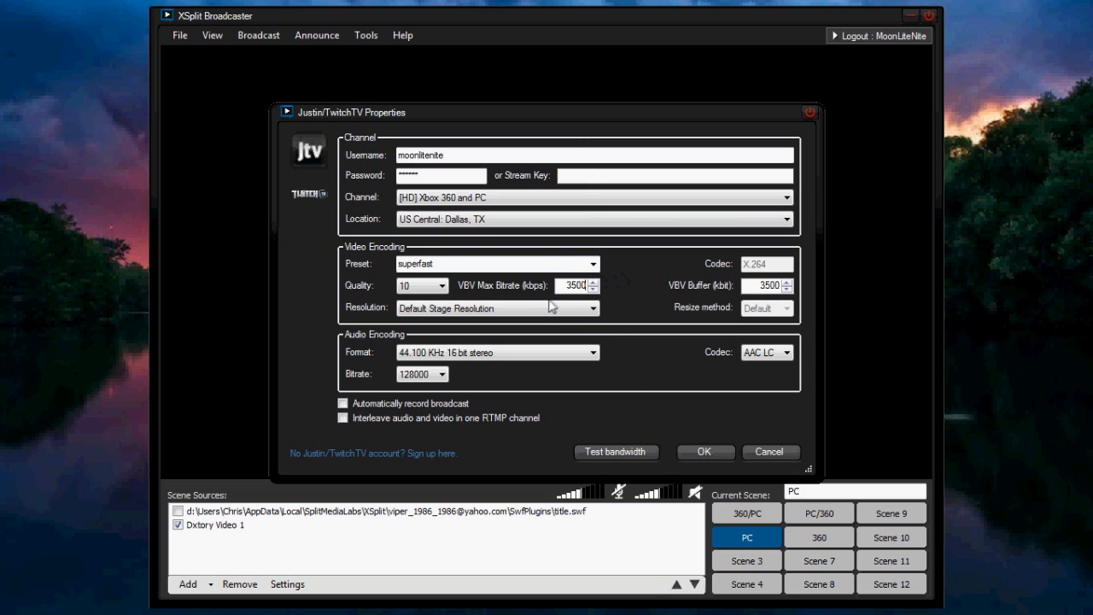
Step: Try video quality levels 5, 1, 4, 8 and 9, ending on 10
{"action": "left_click", "coordinate": [420, 288]}
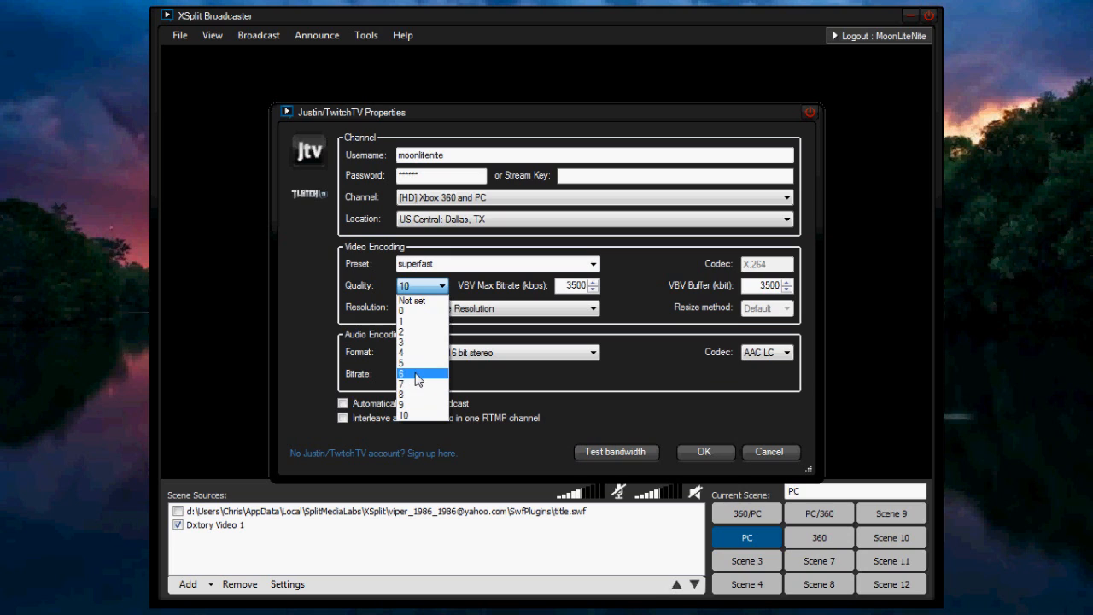
{"action": "left_click", "coordinate": [408, 417]}
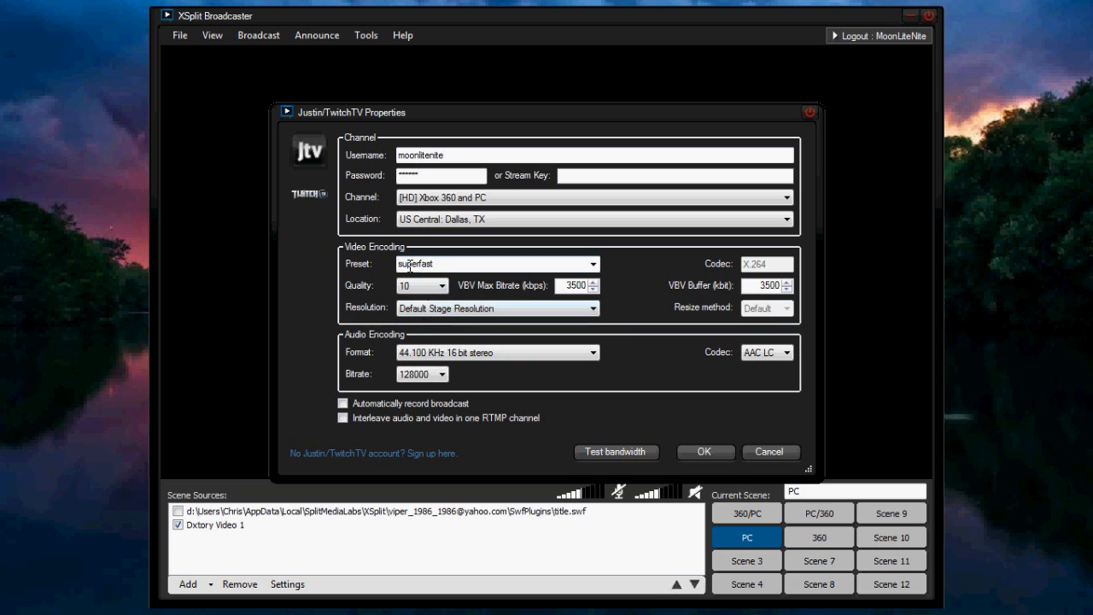
{"action": "left_click", "coordinate": [440, 287]}
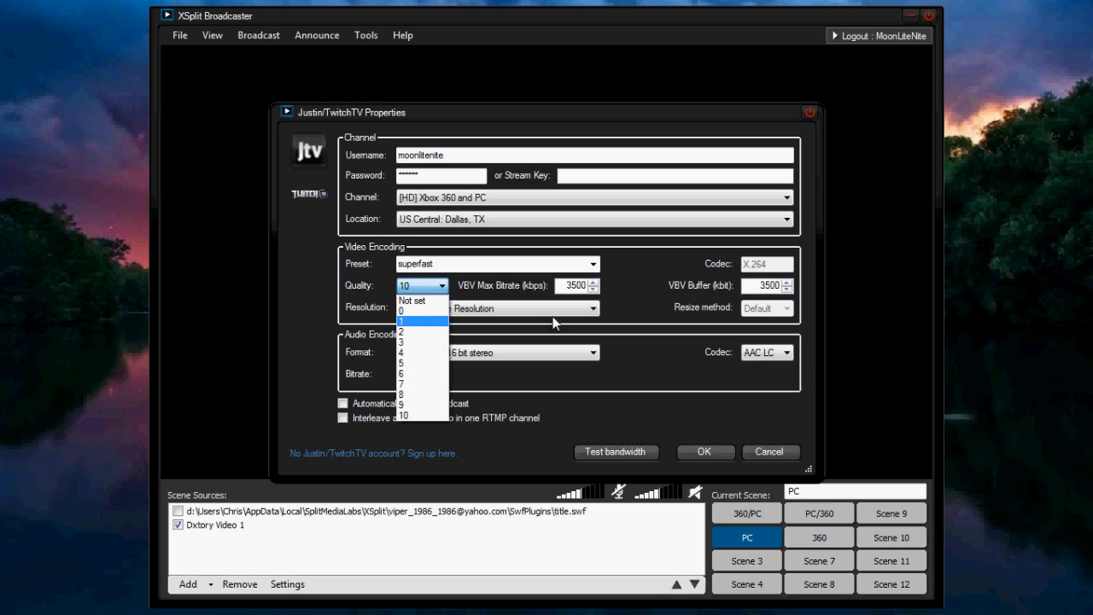
{"action": "left_click", "coordinate": [415, 363]}
{"action": "left_click", "coordinate": [442, 288]}
{"action": "left_click", "coordinate": [429, 321]}
{"action": "left_click", "coordinate": [439, 290]}
{"action": "left_click", "coordinate": [431, 352]}
{"action": "left_click", "coordinate": [444, 290]}
{"action": "left_click", "coordinate": [422, 392]}
{"action": "left_click", "coordinate": [442, 286]}
{"action": "left_click", "coordinate": [431, 404]}
{"action": "left_click", "coordinate": [442, 286]}
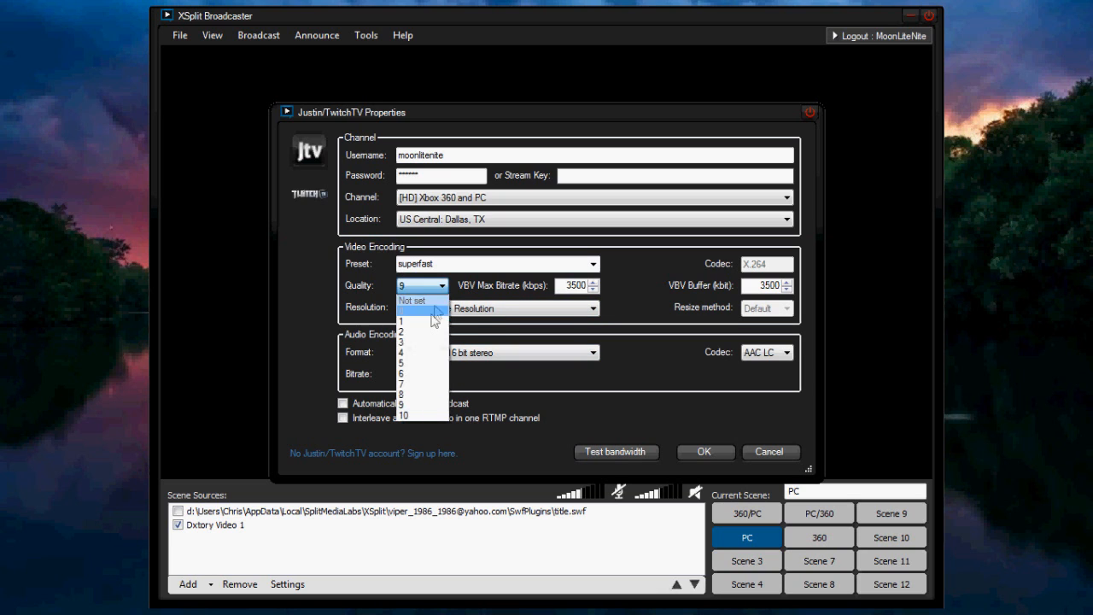
{"action": "left_click", "coordinate": [406, 418]}
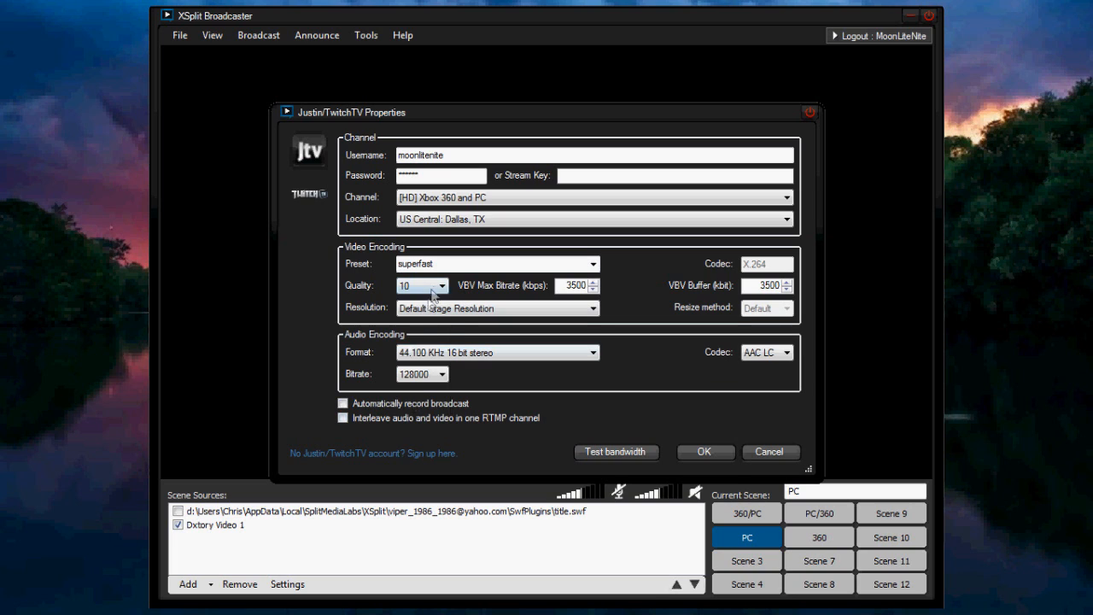
Step: Set the video encoding quality to 8
{"action": "left_click", "coordinate": [442, 286]}
{"action": "left_click", "coordinate": [420, 395]}
Step: Review the bitrate options available for the channel's audio encoding
{"action": "left_click", "coordinate": [437, 376]}
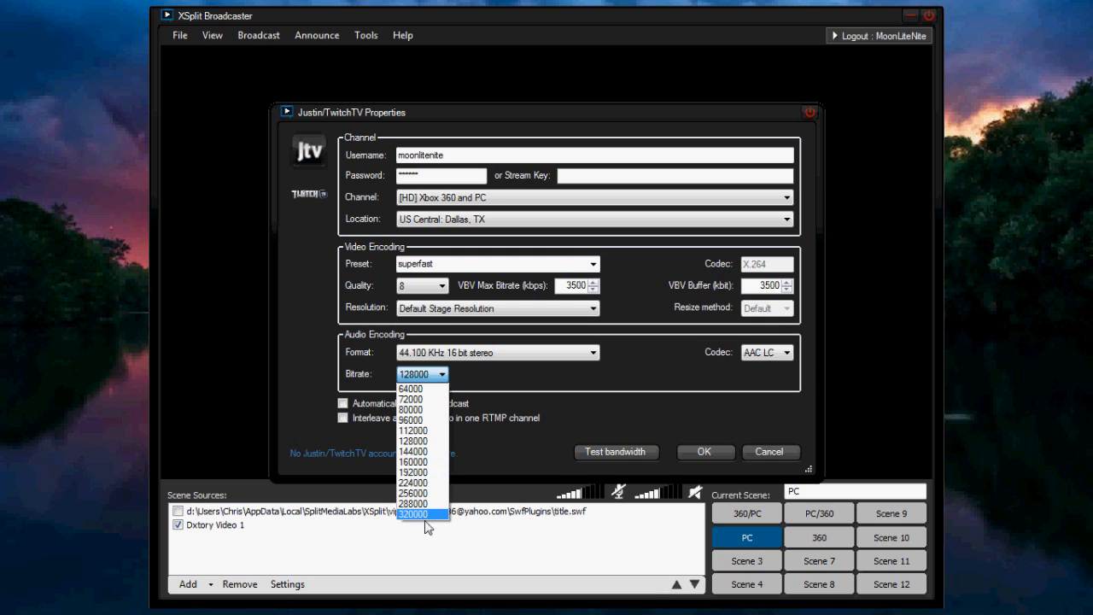
{"action": "left_click", "coordinate": [529, 375]}
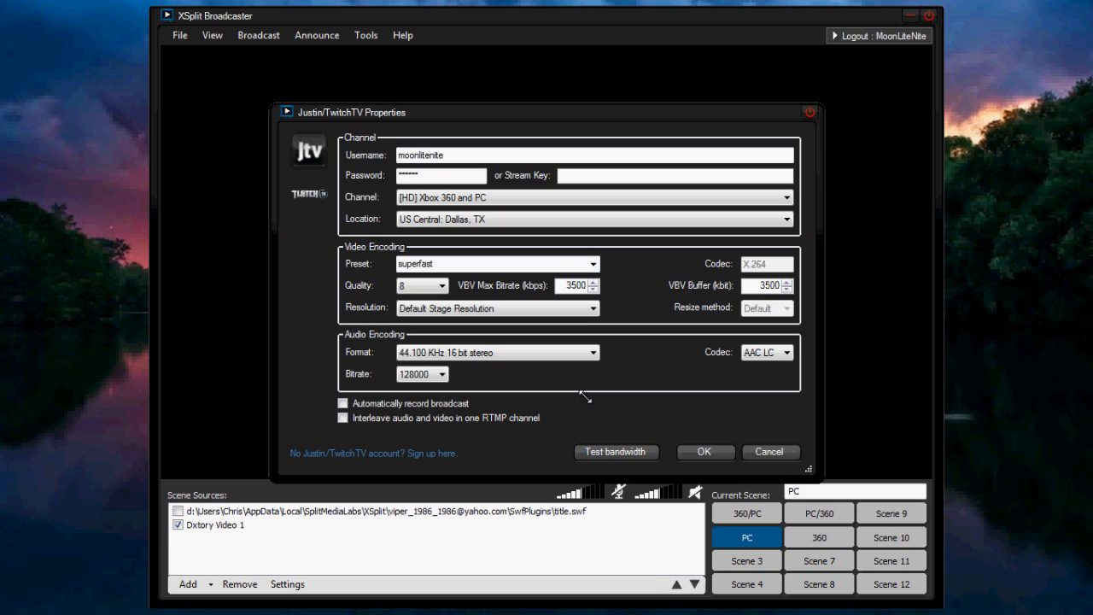
{"action": "left_click", "coordinate": [429, 375]}
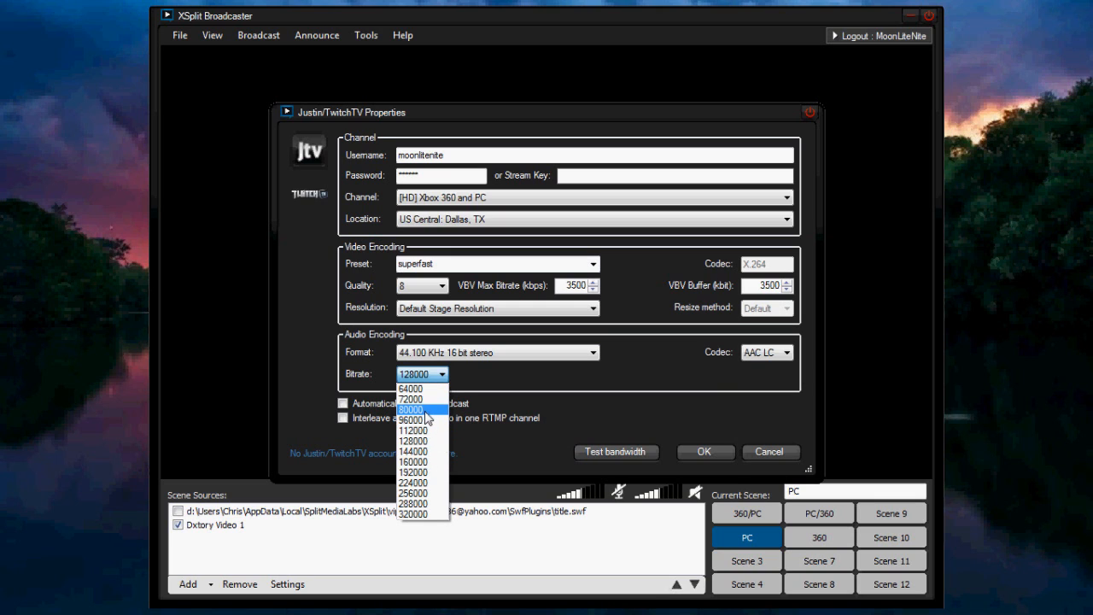
{"action": "left_click", "coordinate": [493, 377]}
Step: Select 44.100 KHz 16 bit stereo as the audio format and check the audio bitrate options again
{"action": "left_click", "coordinate": [504, 358]}
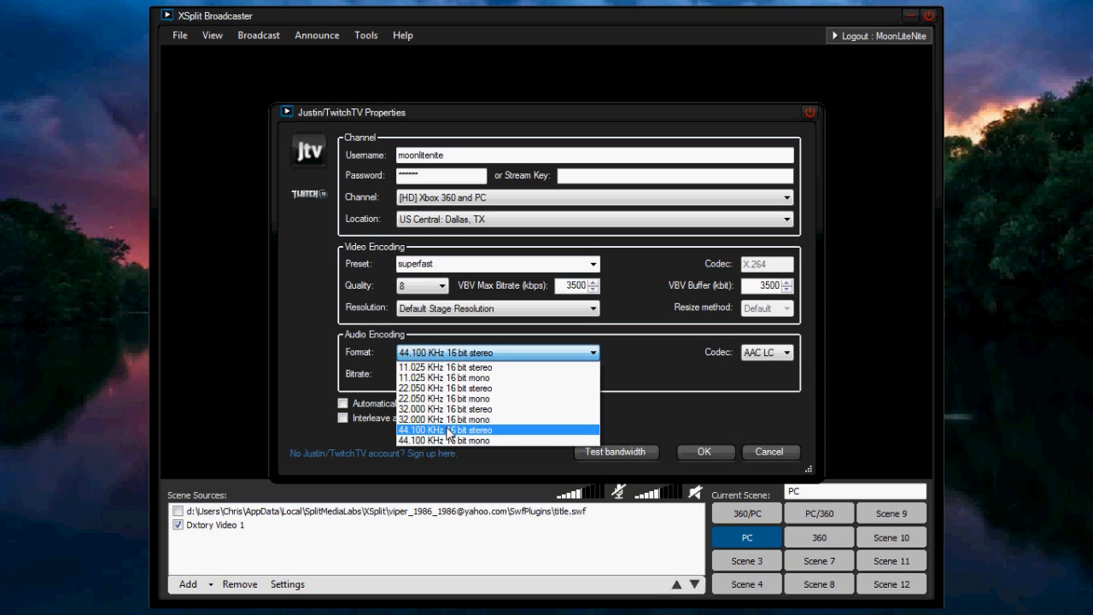
{"action": "left_click", "coordinate": [500, 429]}
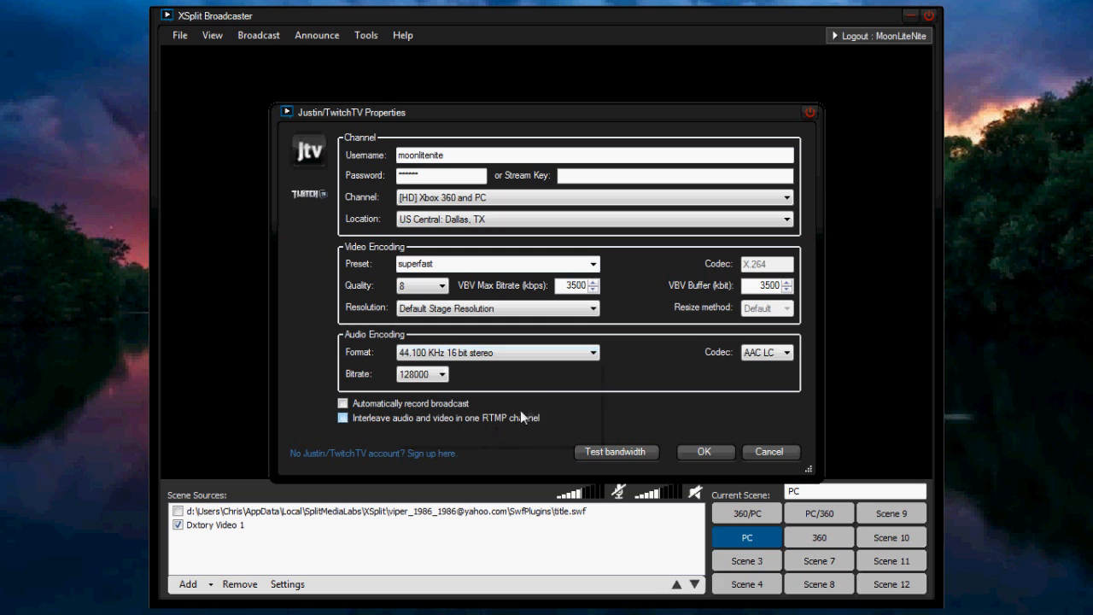
{"action": "left_click", "coordinate": [436, 385]}
{"action": "left_click", "coordinate": [428, 381]}
{"action": "left_click", "coordinate": [429, 381]}
{"action": "left_click", "coordinate": [421, 373]}
Step: Try video encoding quality 10 and discard the changes in the channel properties and user settings
{"action": "left_click", "coordinate": [427, 287]}
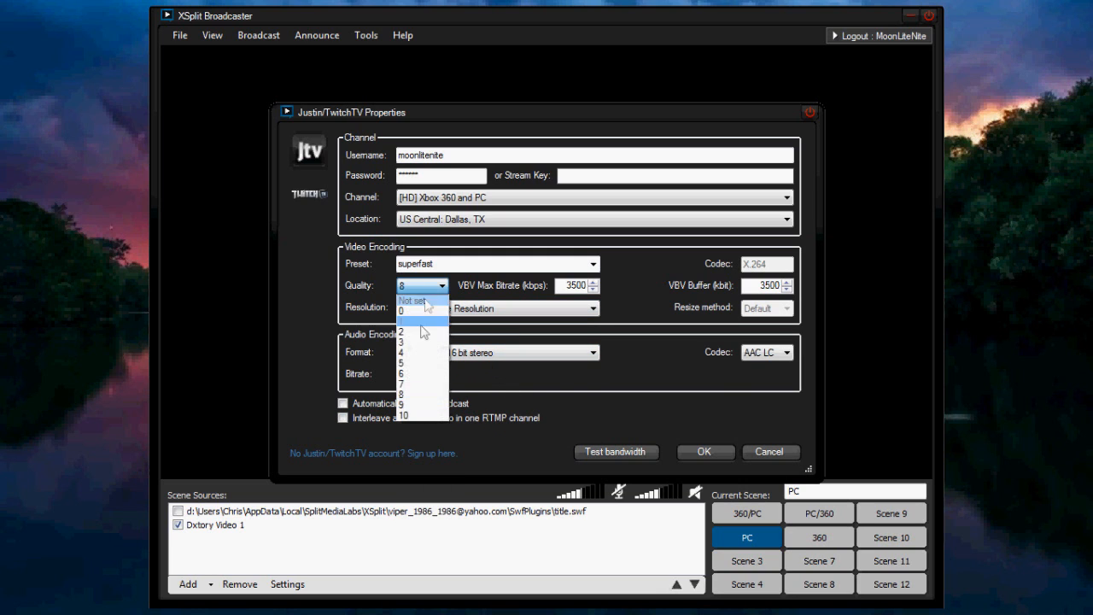
{"action": "left_click", "coordinate": [405, 416]}
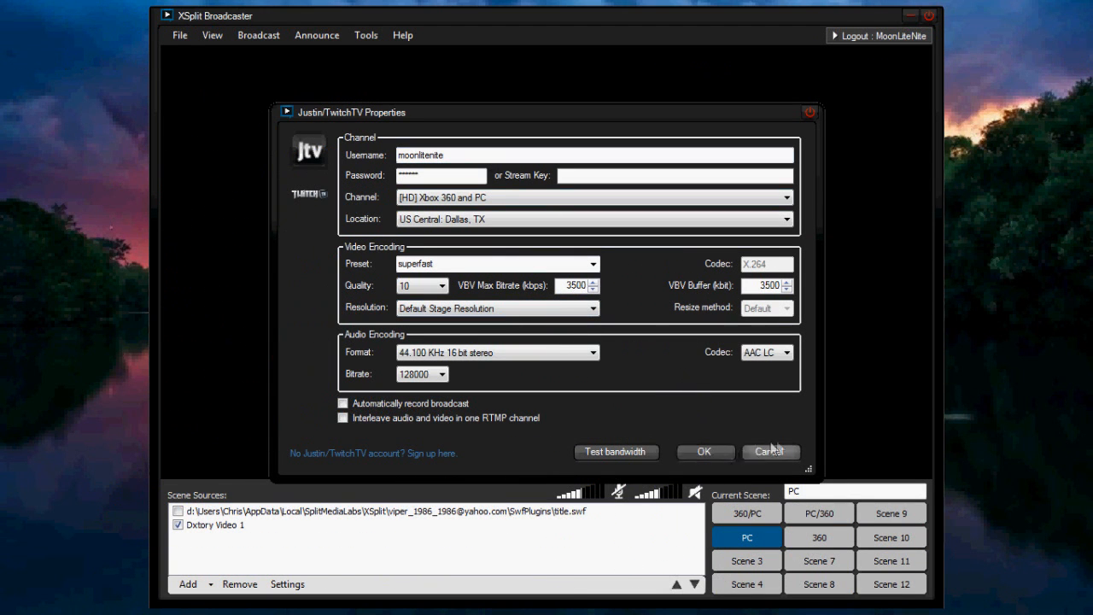
{"action": "left_click", "coordinate": [782, 450]}
{"action": "left_click", "coordinate": [615, 419]}
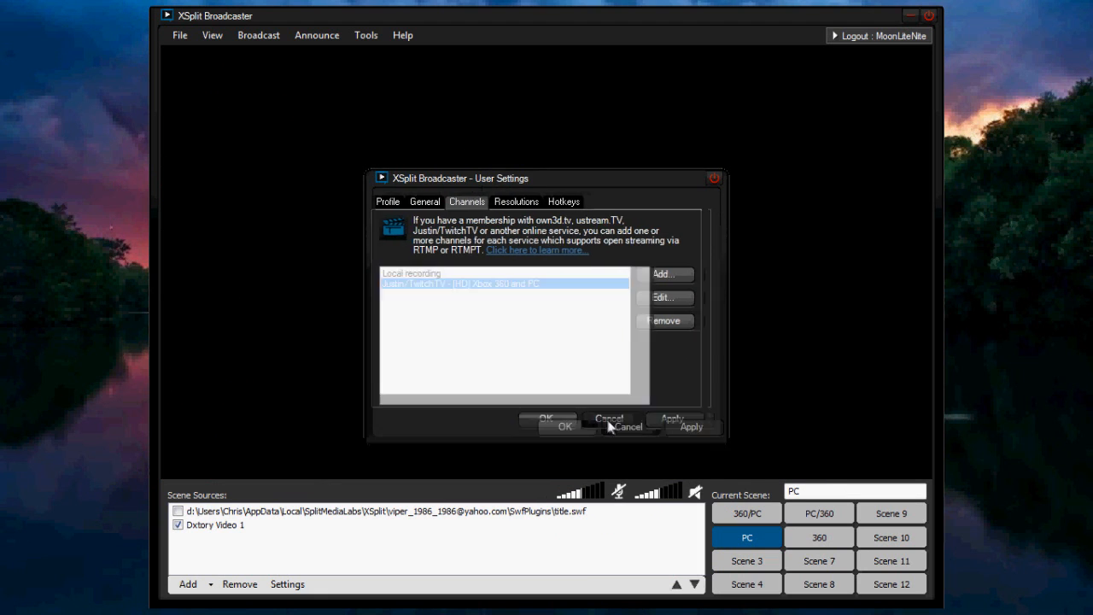
Step: Set the stage resolution to 1280 x 720 - HDTV (video) (16:9)
{"action": "left_click", "coordinate": [220, 38]}
{"action": "mouse_move", "coordinate": [215, 53]}
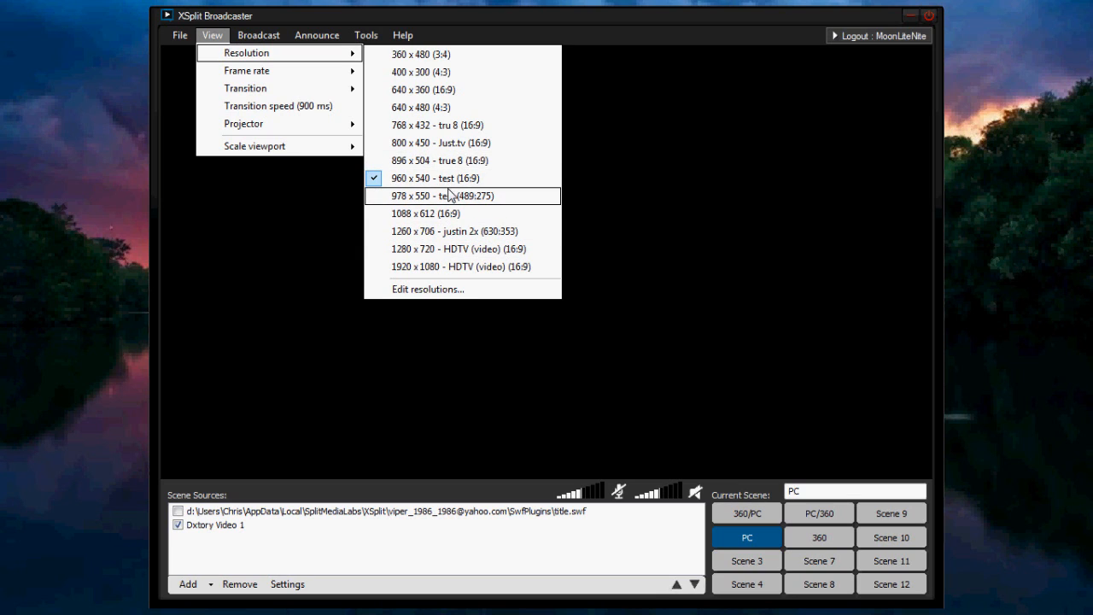
{"action": "left_click", "coordinate": [446, 246]}
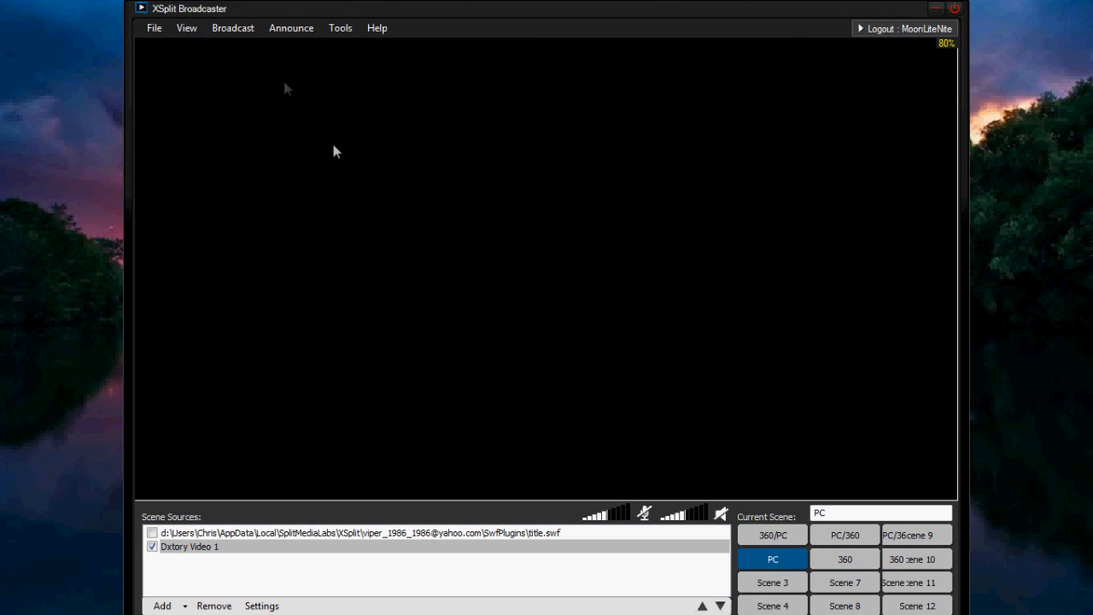
Step: Review the available stage resolutions, broadcast channels and frame rates, keeping 1280 x 720 - HDTV (video) selected
{"action": "left_click", "coordinate": [187, 34]}
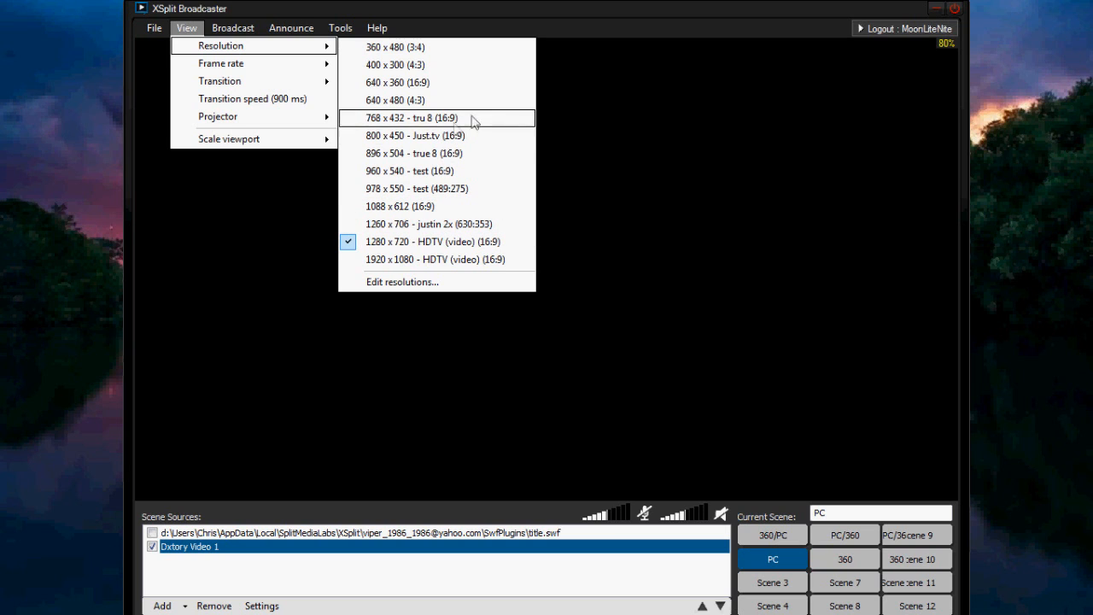
{"action": "mouse_move", "coordinate": [273, 65]}
{"action": "left_click", "coordinate": [233, 27]}
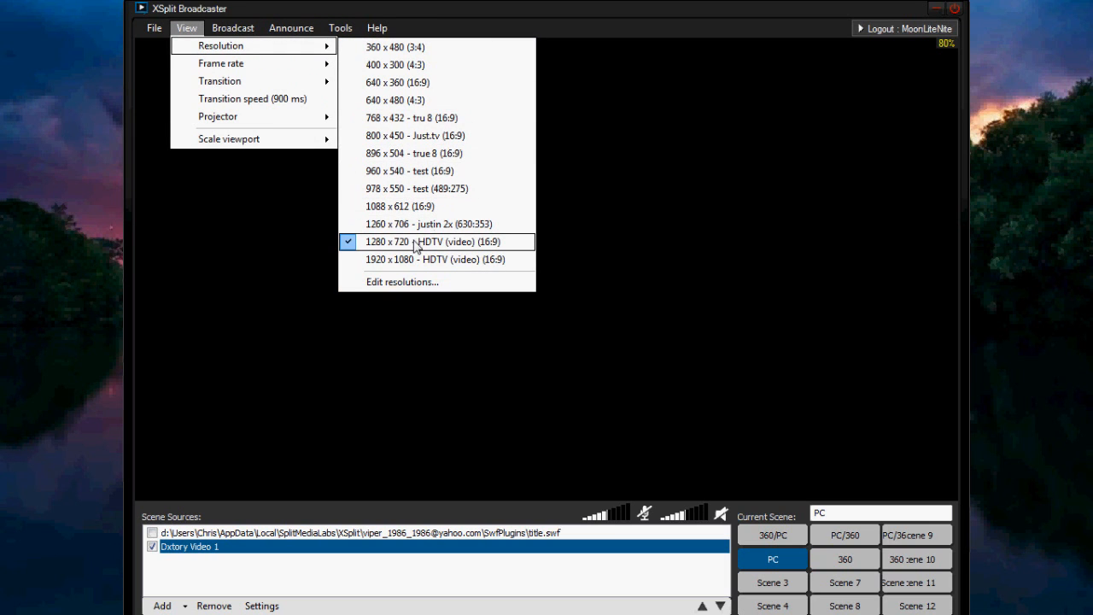
{"action": "left_click", "coordinate": [416, 250]}
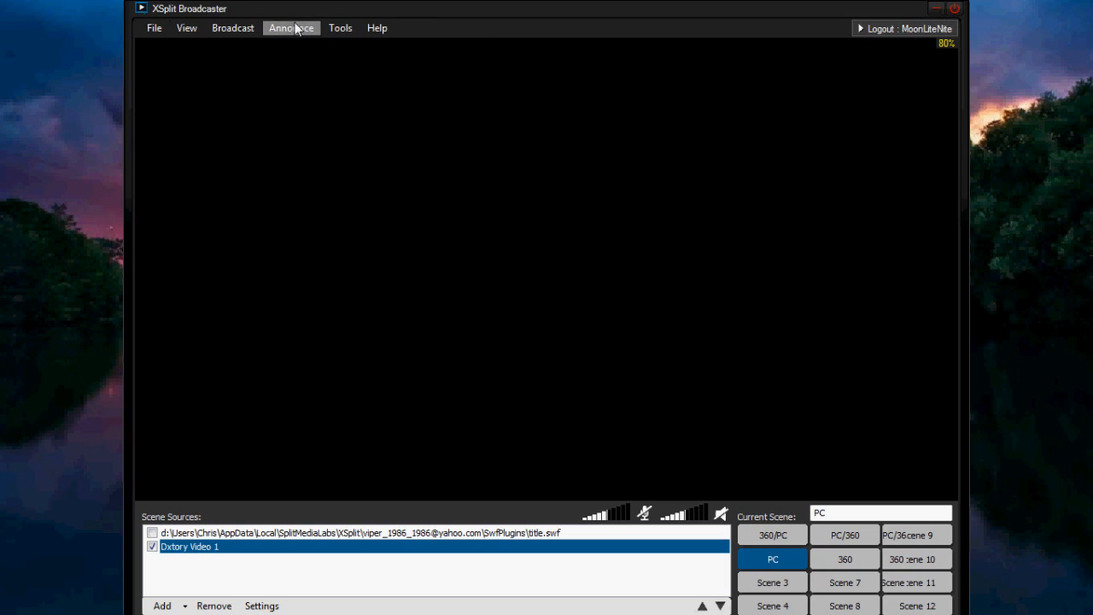
{"action": "left_click", "coordinate": [233, 27]}
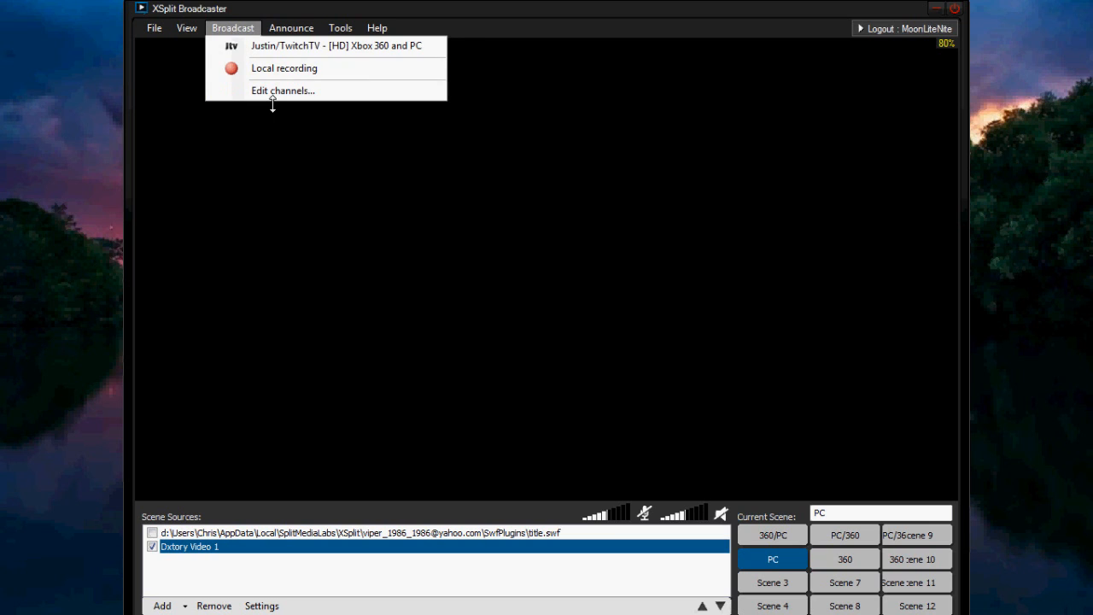
{"action": "mouse_move", "coordinate": [189, 30]}
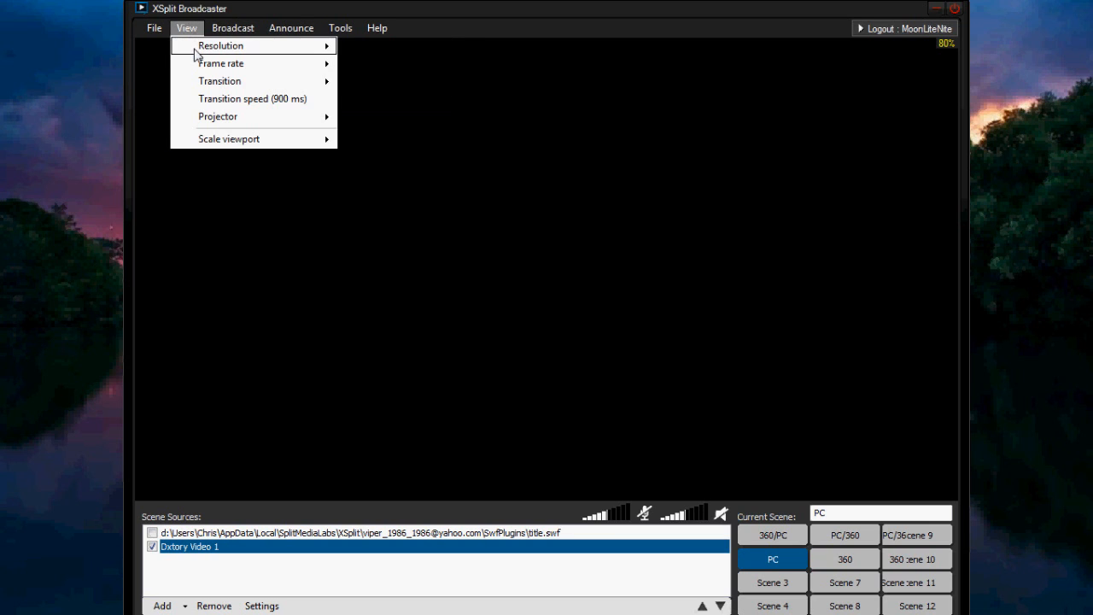
{"action": "mouse_move", "coordinate": [194, 65]}
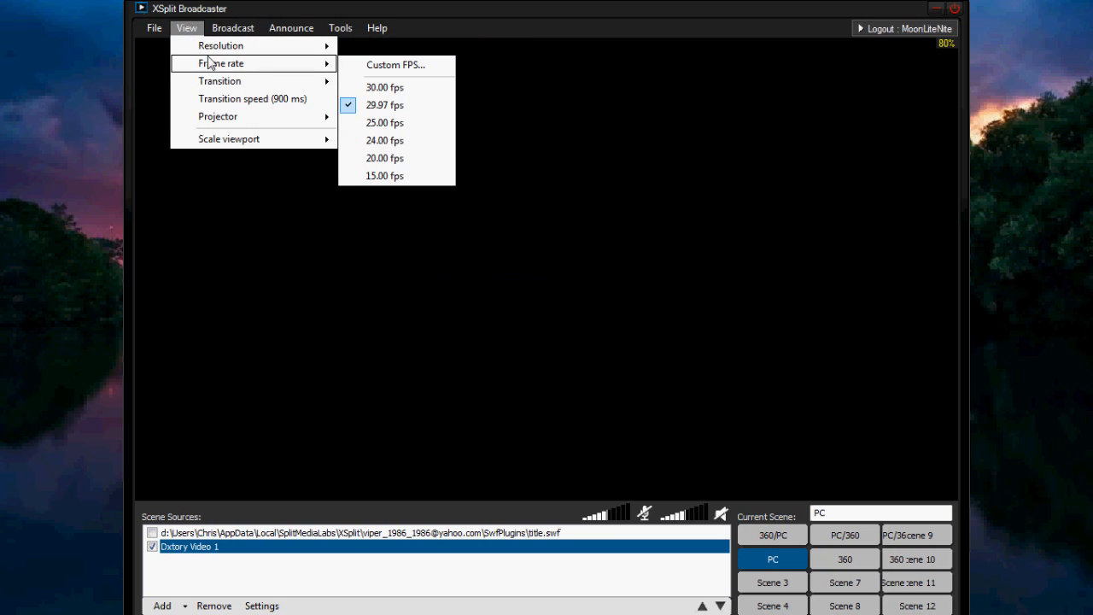
{"action": "mouse_move", "coordinate": [208, 47]}
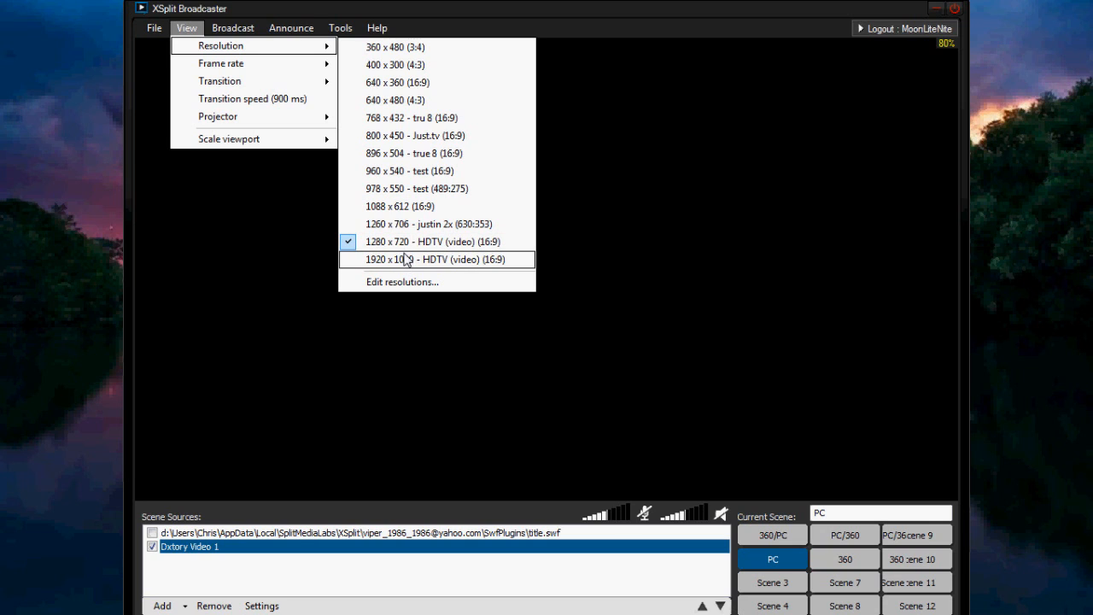
Step: Check the VBV max bitrate in the Justin/TwitchTV channel's properties and close the settings without saving
{"action": "mouse_move", "coordinate": [239, 28]}
{"action": "left_click", "coordinate": [265, 89]}
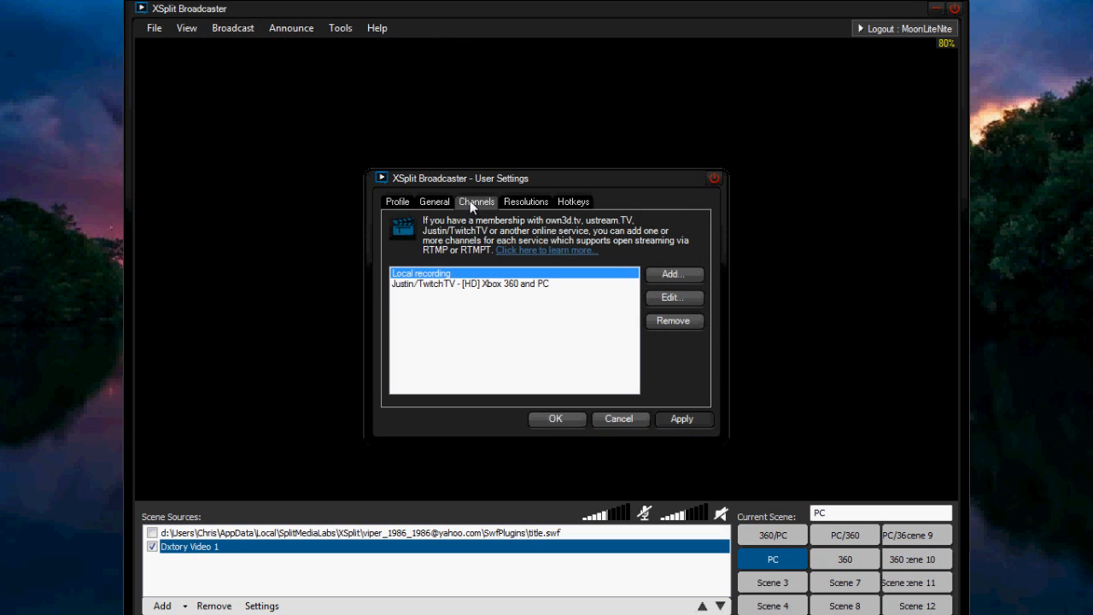
{"action": "left_click", "coordinate": [440, 283]}
{"action": "double_click", "coordinate": [440, 283]}
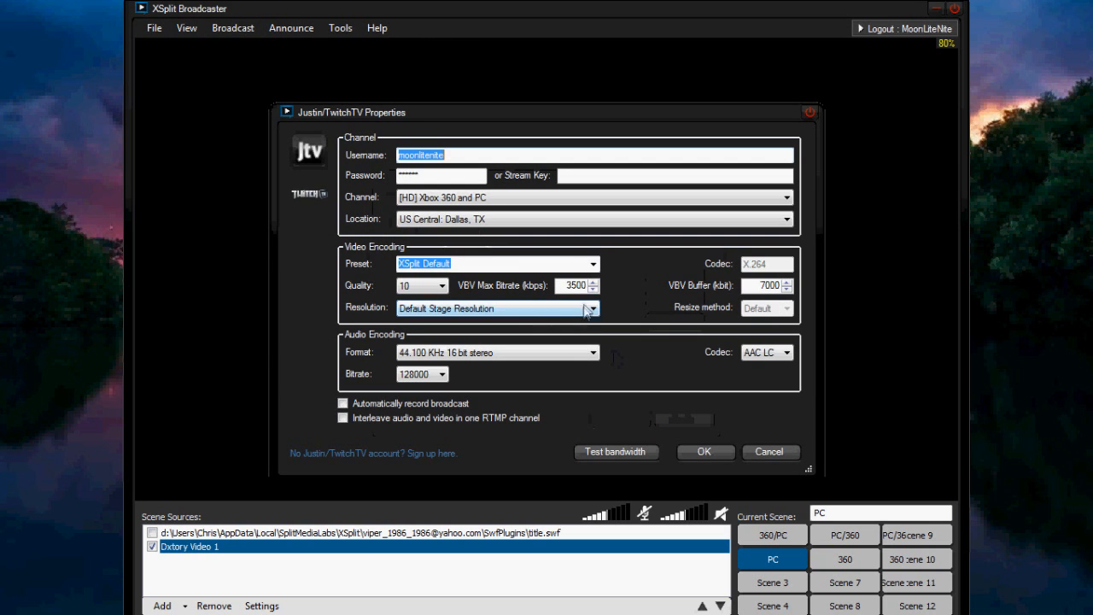
{"action": "double_click", "coordinate": [564, 286]}
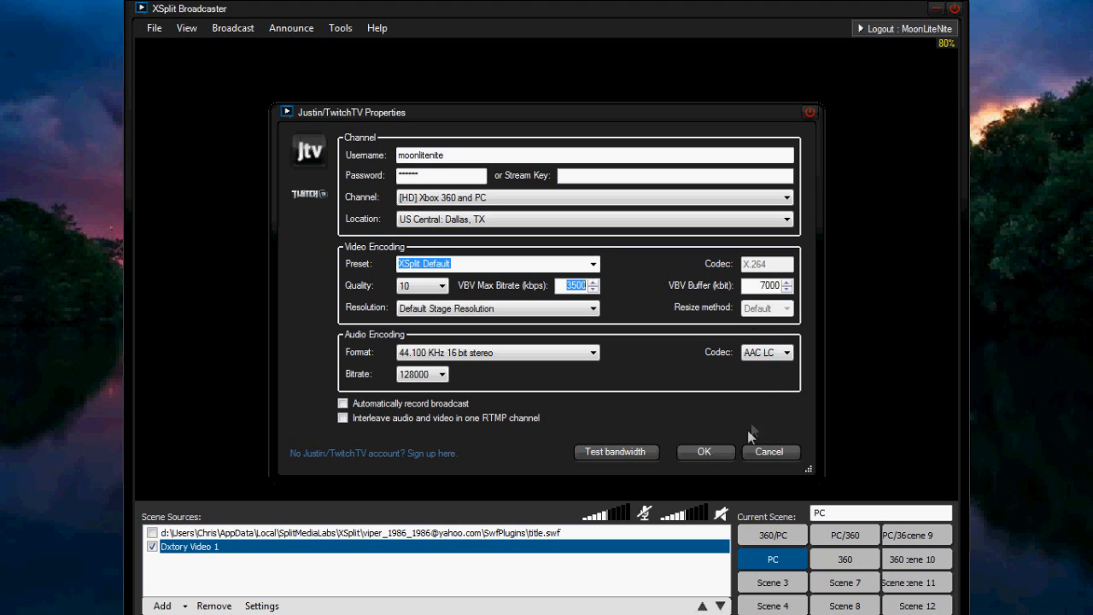
{"action": "left_click", "coordinate": [767, 452]}
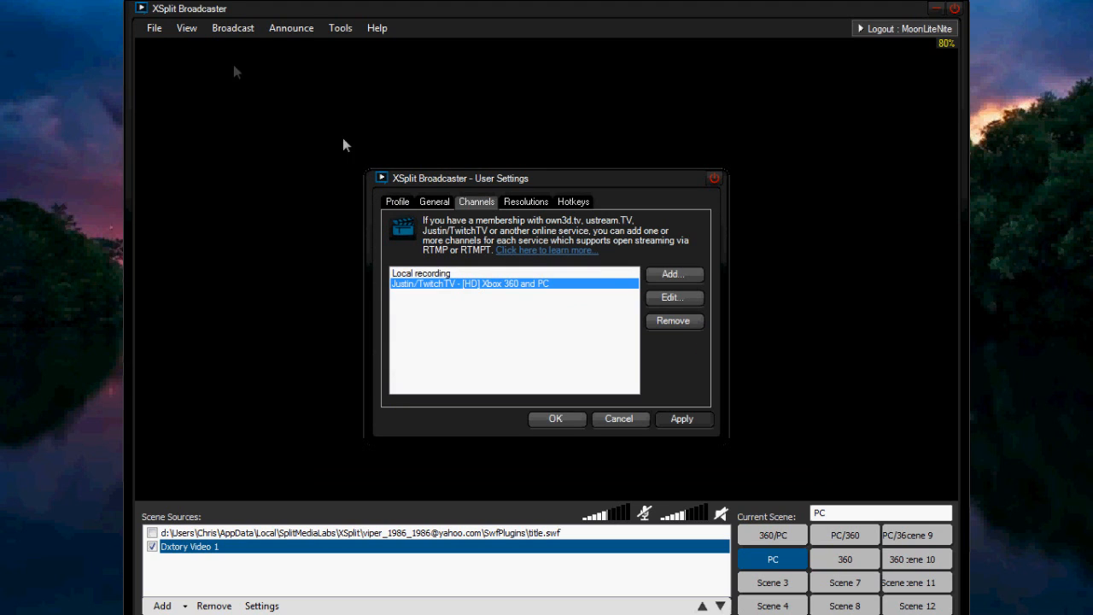
{"action": "left_click", "coordinate": [619, 419]}
Step: Compare the transition, stage resolution and frame rate options, choosing 1280 x 720 - HDTV (video) again
{"action": "left_click", "coordinate": [185, 28]}
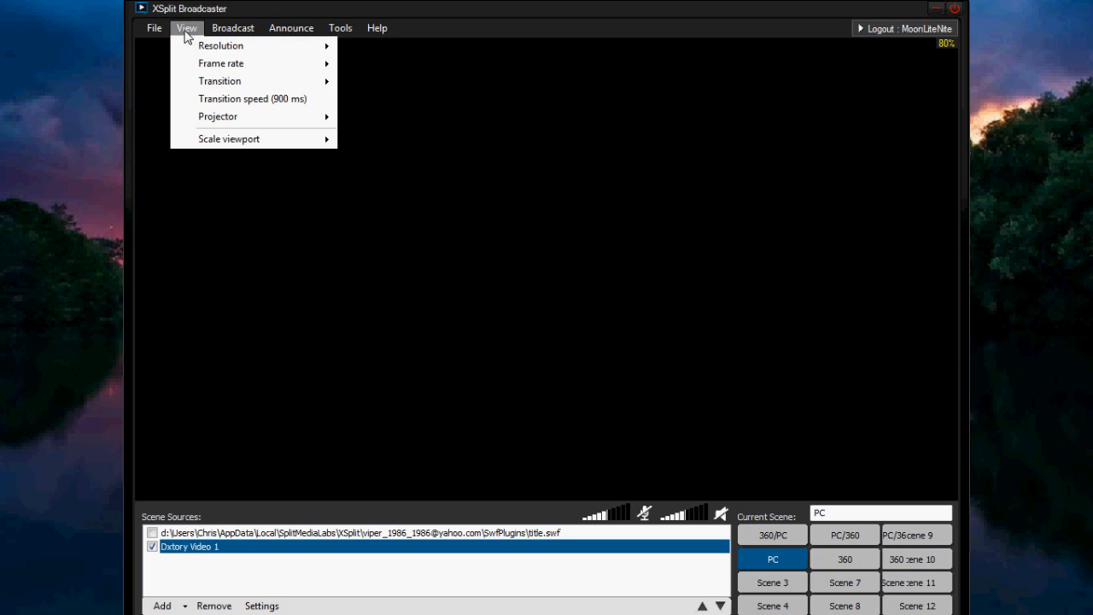
{"action": "mouse_move", "coordinate": [291, 85]}
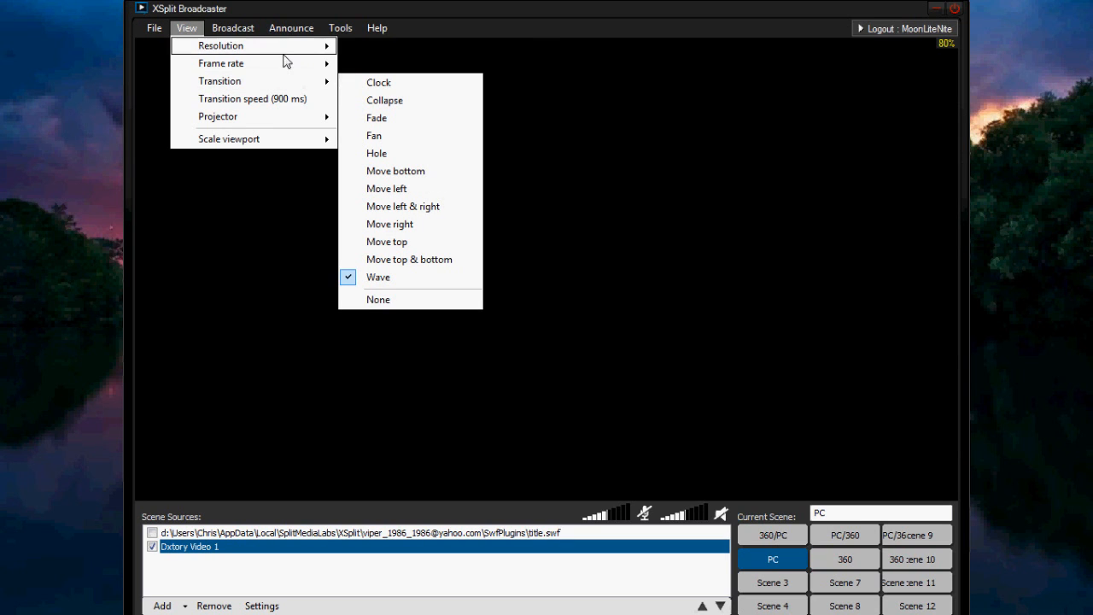
{"action": "mouse_move", "coordinate": [286, 47]}
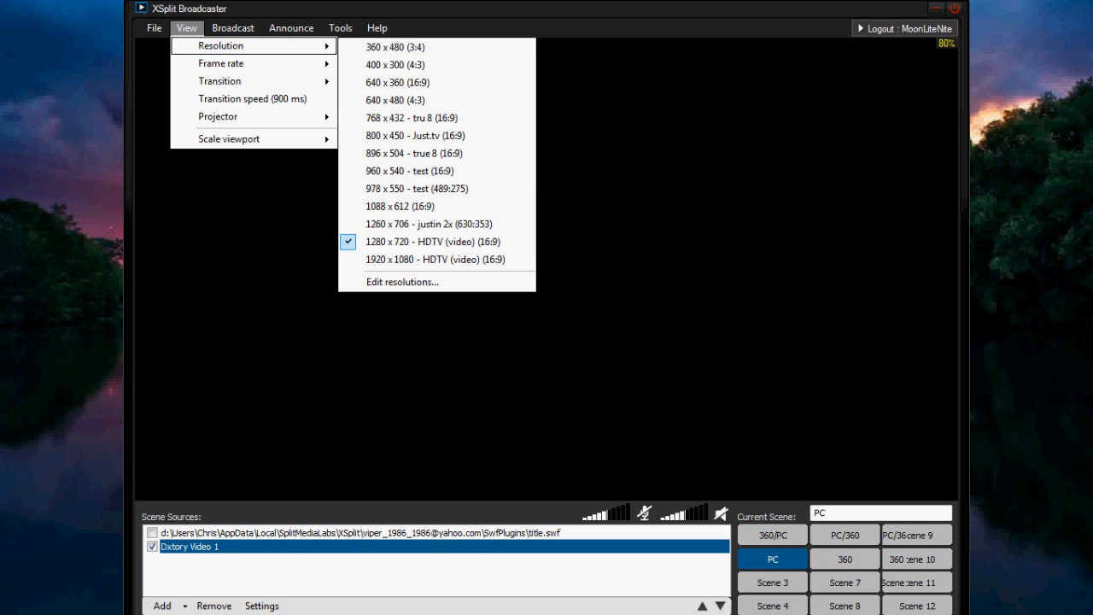
{"action": "mouse_move", "coordinate": [245, 68]}
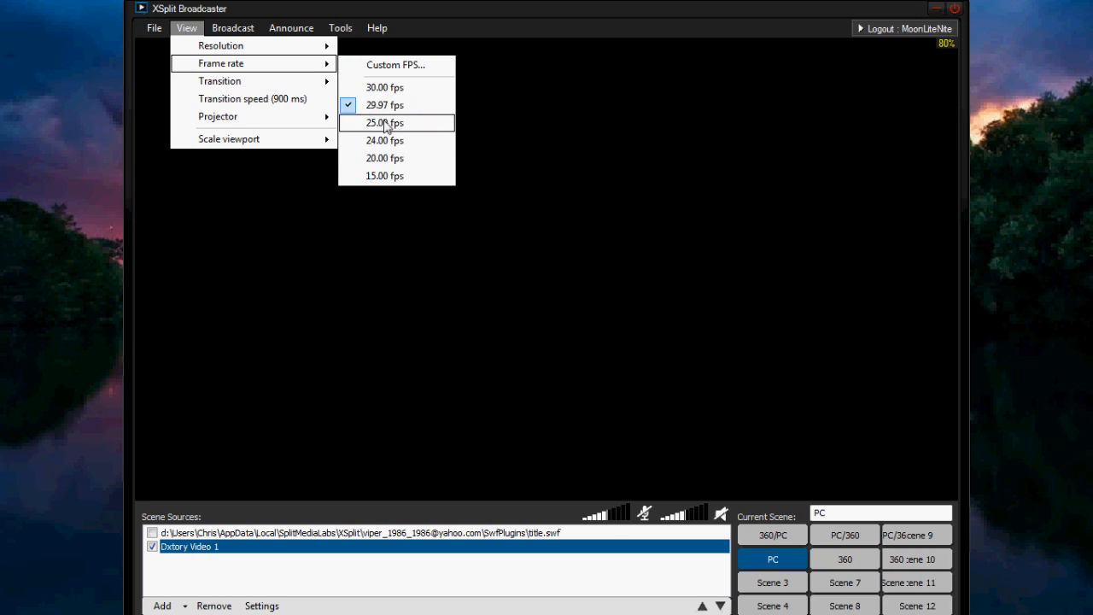
{"action": "mouse_move", "coordinate": [244, 43]}
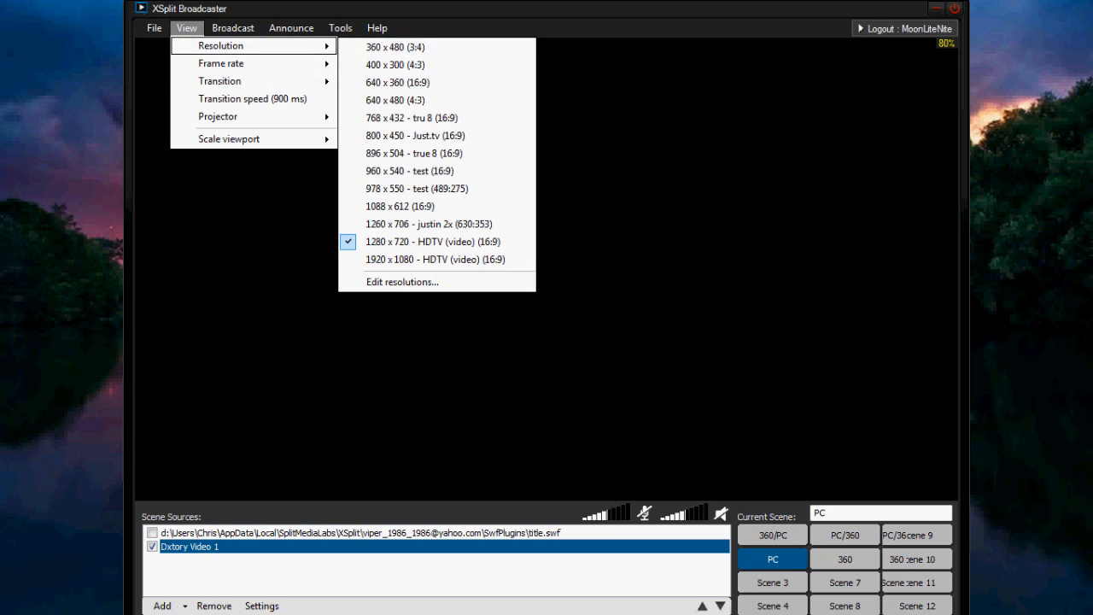
{"action": "left_click", "coordinate": [505, 237]}
Step: Open the Justin/TwitchTV channel's properties and examine the VBV max bitrate value
{"action": "left_click", "coordinate": [249, 34]}
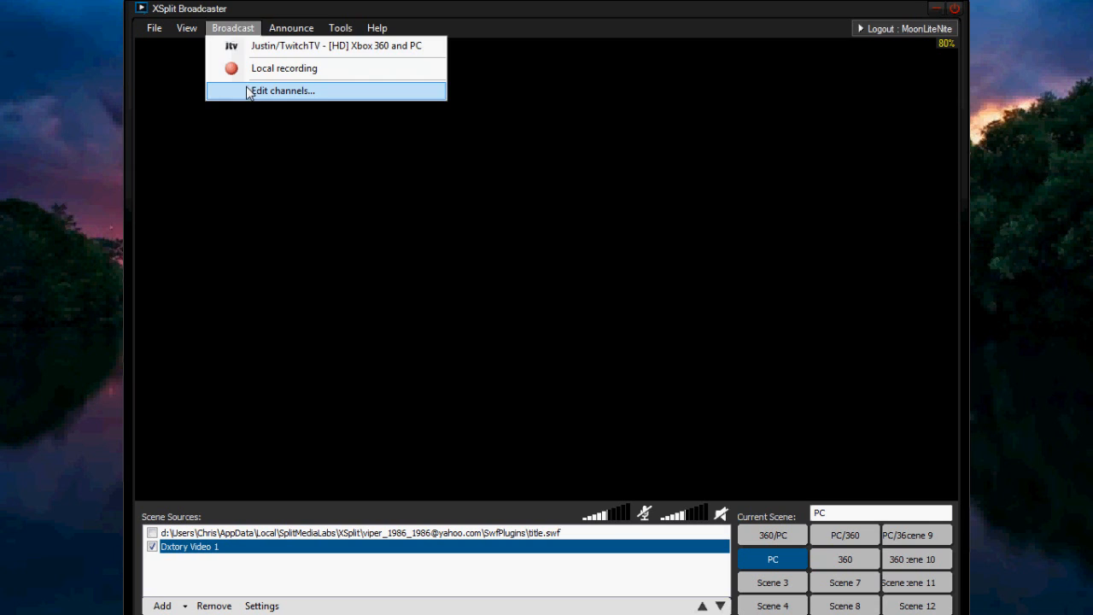
{"action": "left_click", "coordinate": [249, 92]}
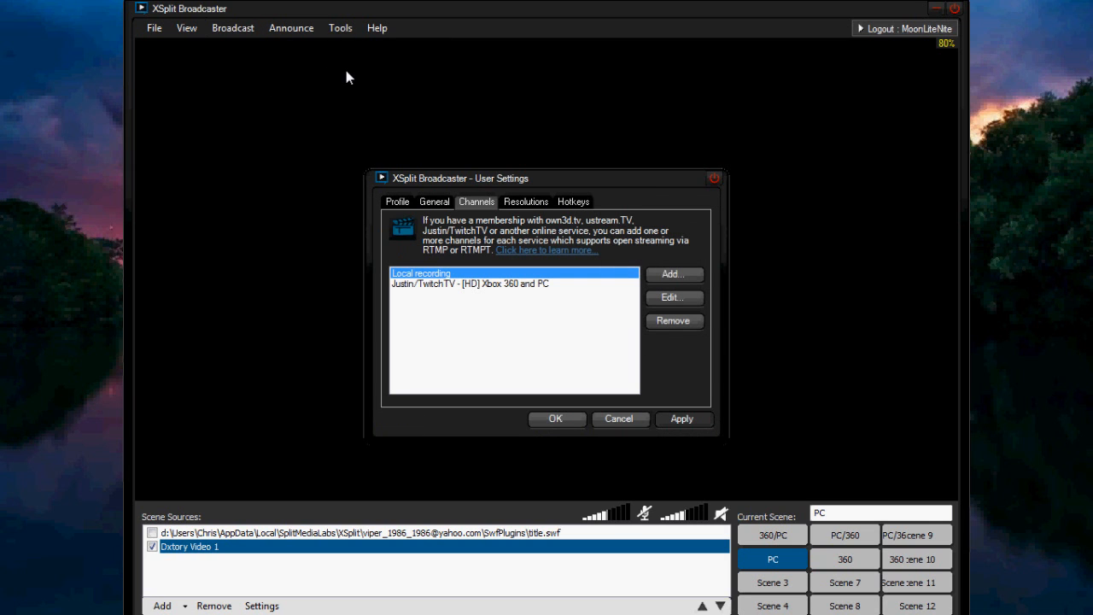
{"action": "left_click", "coordinate": [482, 287]}
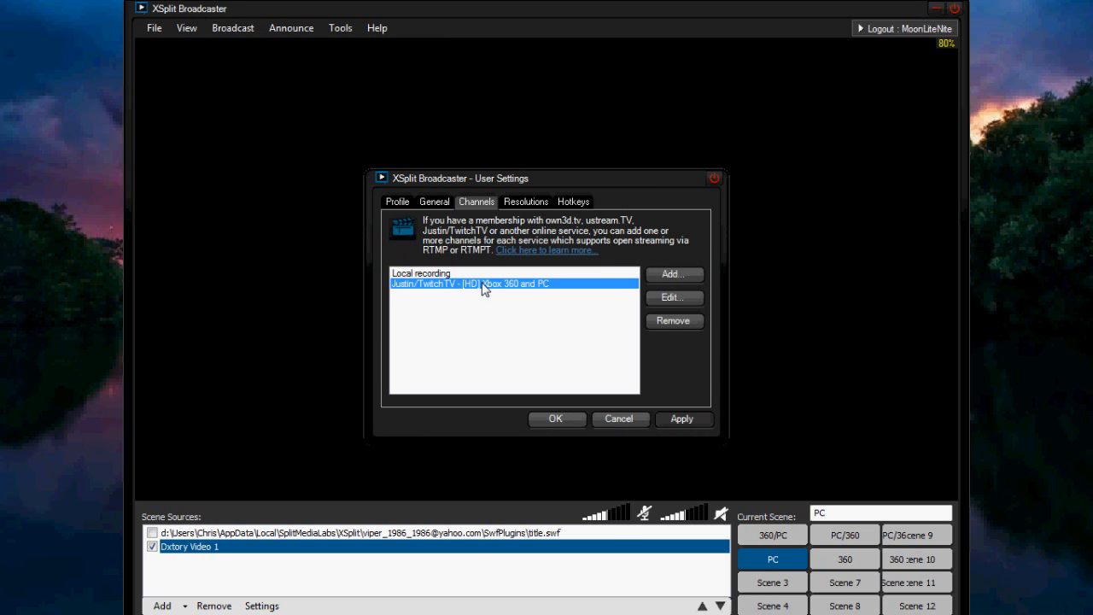
{"action": "double_click", "coordinate": [485, 288]}
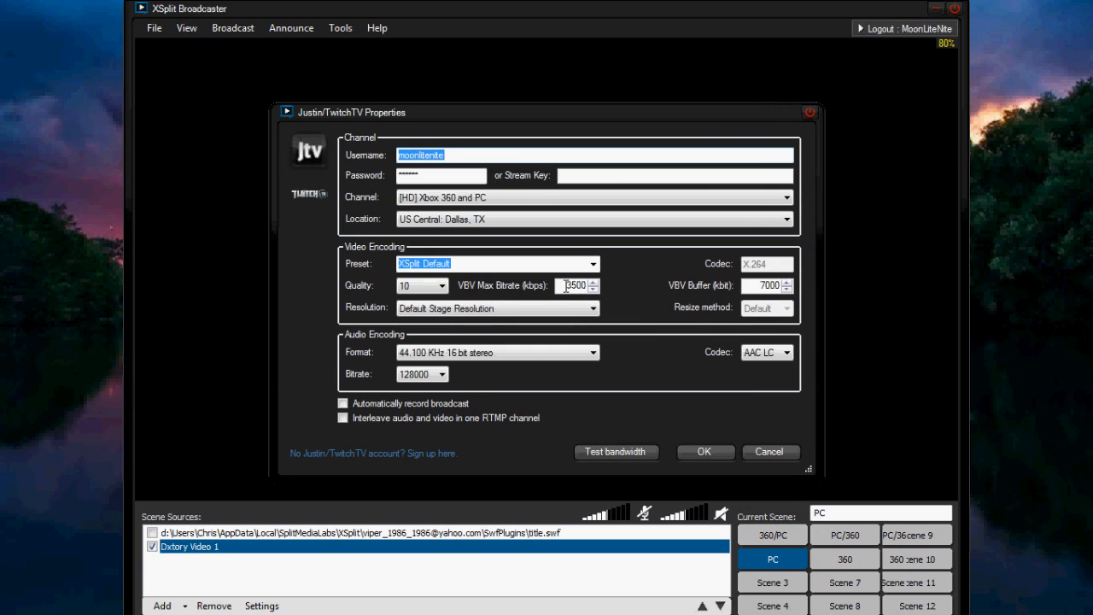
{"action": "double_click", "coordinate": [567, 285]}
{"action": "key", "text": "Right"}
{"action": "key", "text": "Left"}
{"action": "key", "text": "Left"}
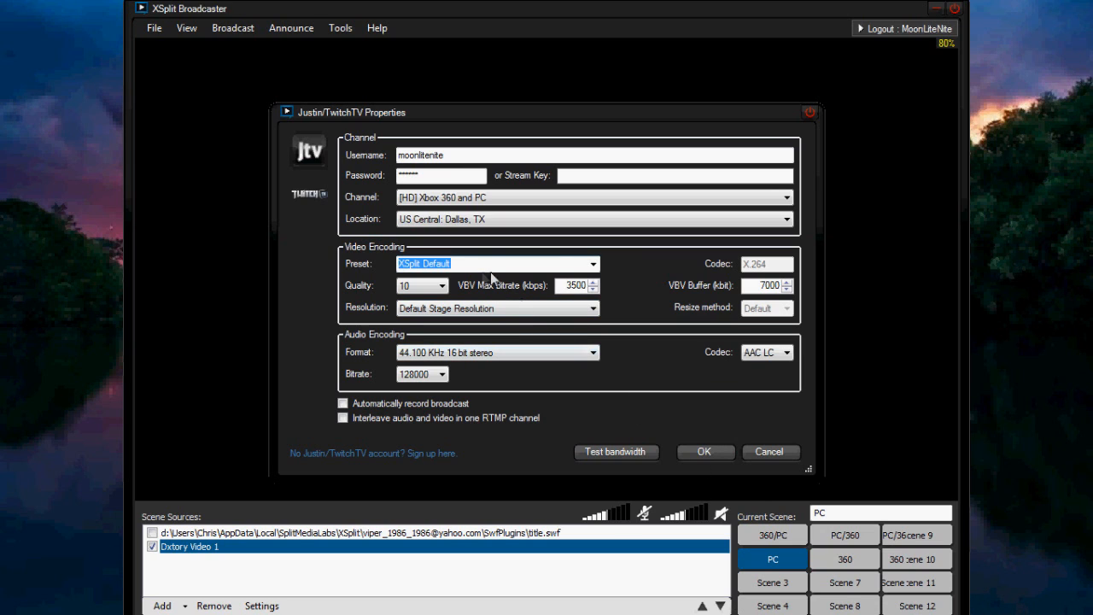
Step: Try the superfast preset, switch back to XSplit Default, and leave the channel properties and user settings without saving the channel changes
{"action": "left_click", "coordinate": [592, 264]}
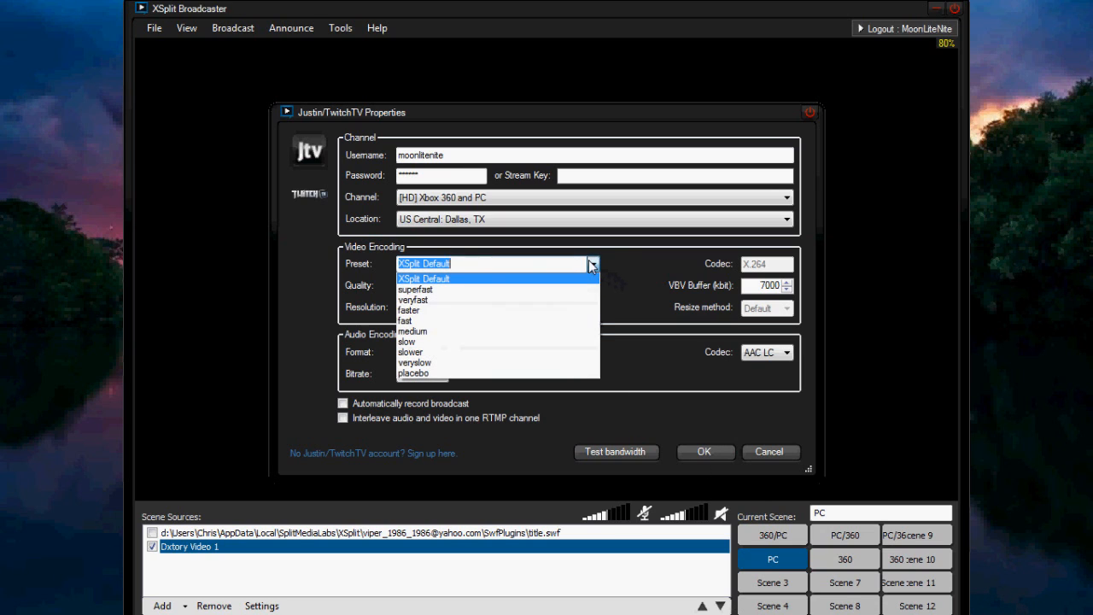
{"action": "left_click", "coordinate": [491, 293]}
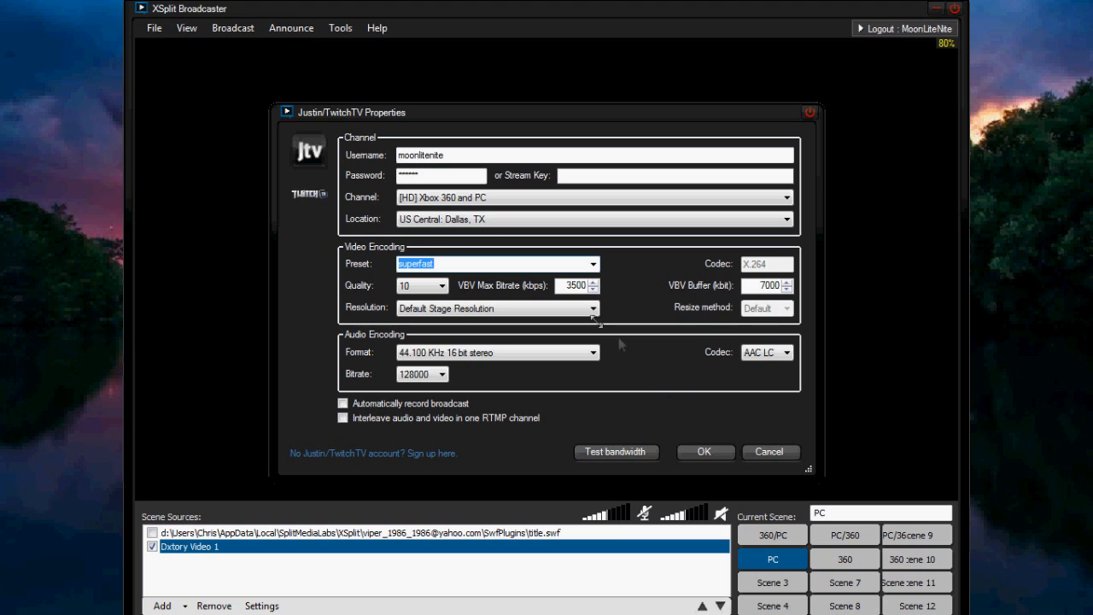
{"action": "left_click", "coordinate": [594, 265]}
{"action": "left_click", "coordinate": [544, 280]}
{"action": "left_click", "coordinate": [762, 463]}
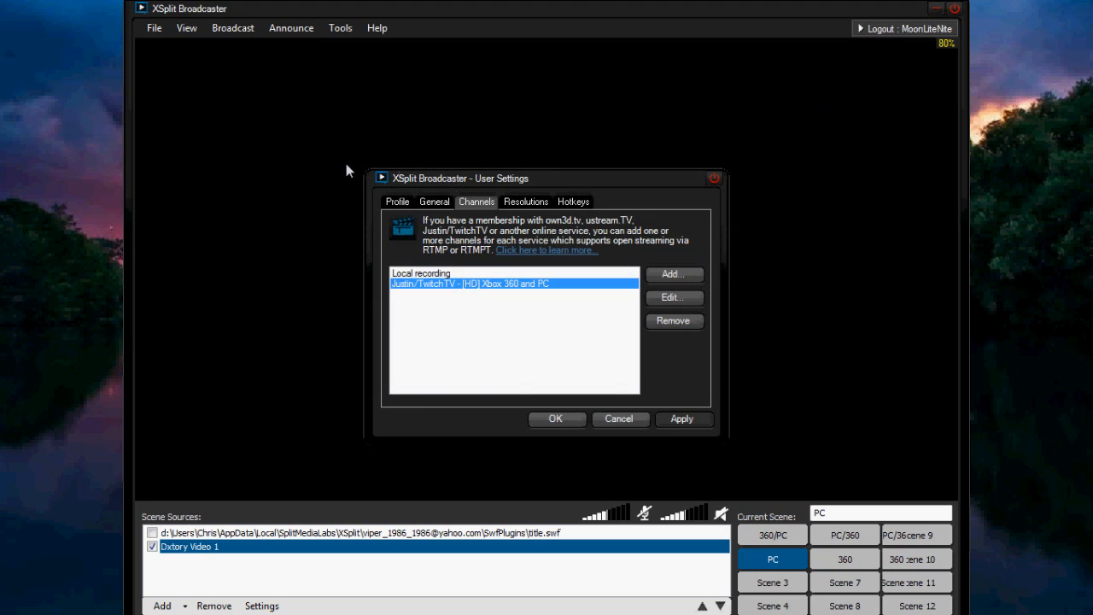
{"action": "left_click", "coordinate": [556, 418]}
Step: Examine the available stage resolutions without changing the selected one
{"action": "left_click", "coordinate": [186, 29]}
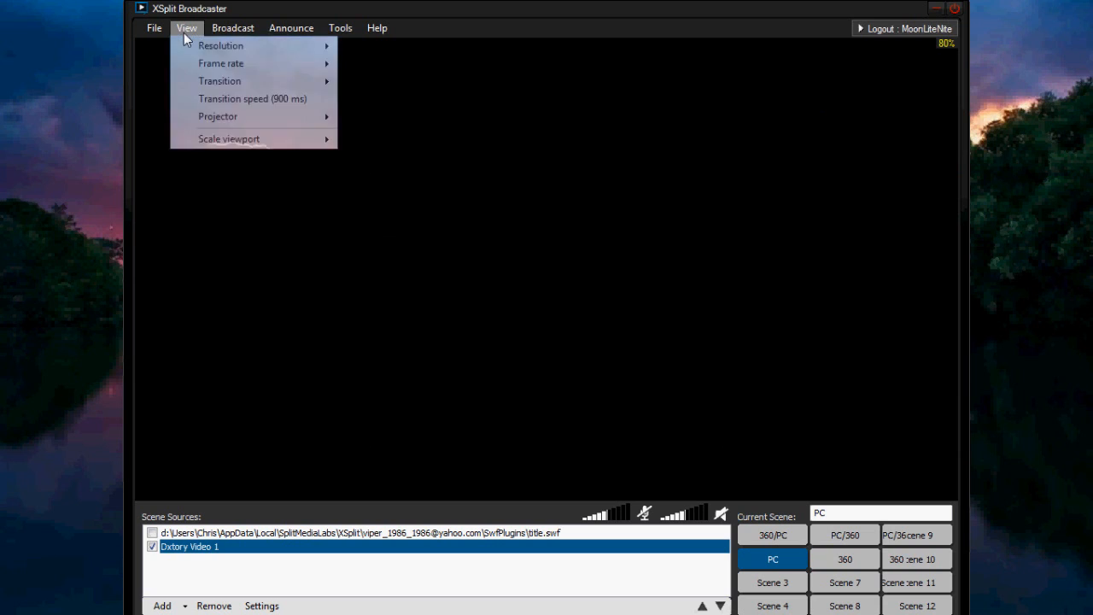
{"action": "left_click", "coordinate": [323, 26]}
{"action": "left_click", "coordinate": [186, 28]}
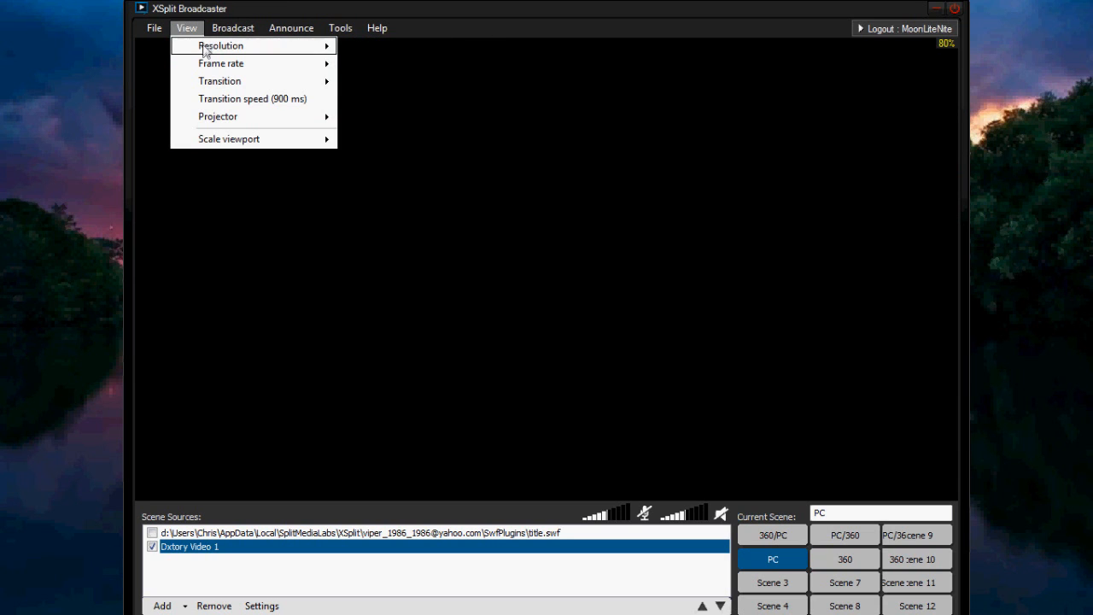
{"action": "mouse_move", "coordinate": [206, 50]}
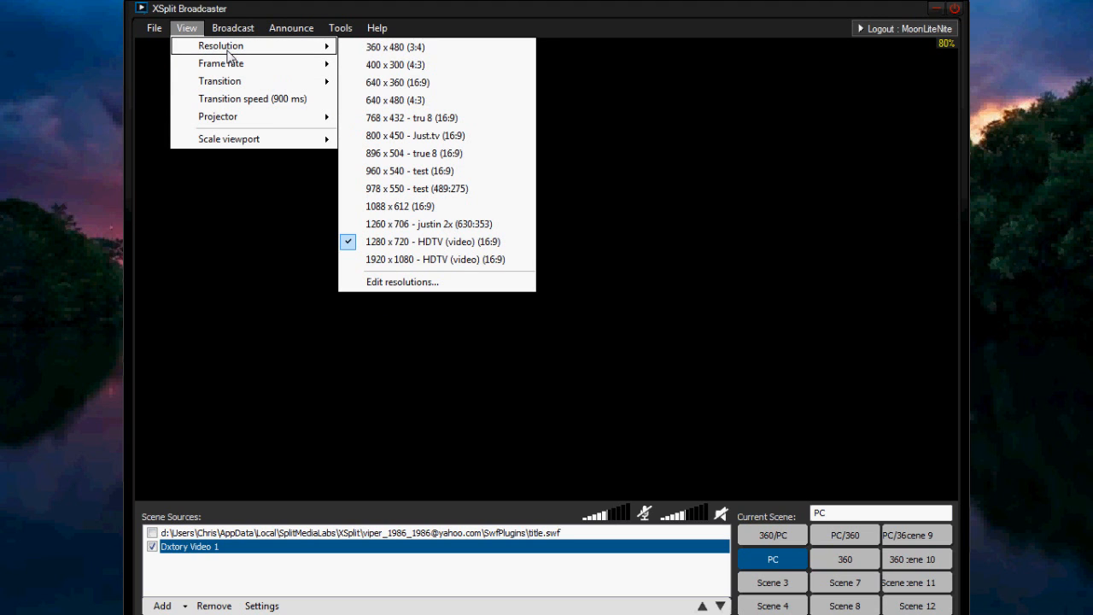
{"action": "left_click", "coordinate": [675, 351]}
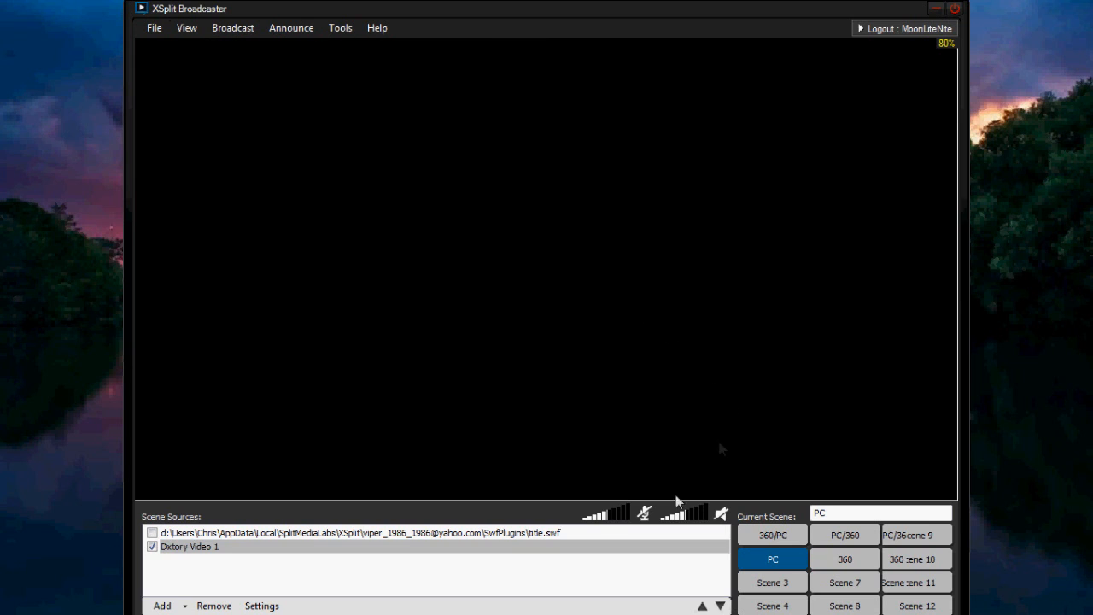
{"action": "left_click", "coordinate": [205, 550]}
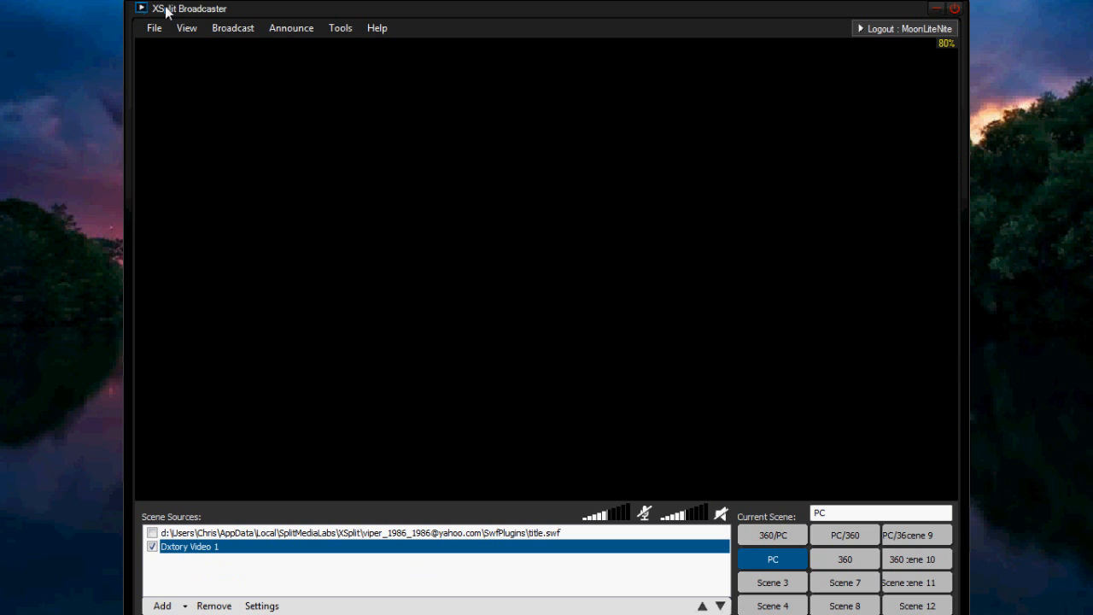
{"action": "left_click", "coordinate": [187, 32]}
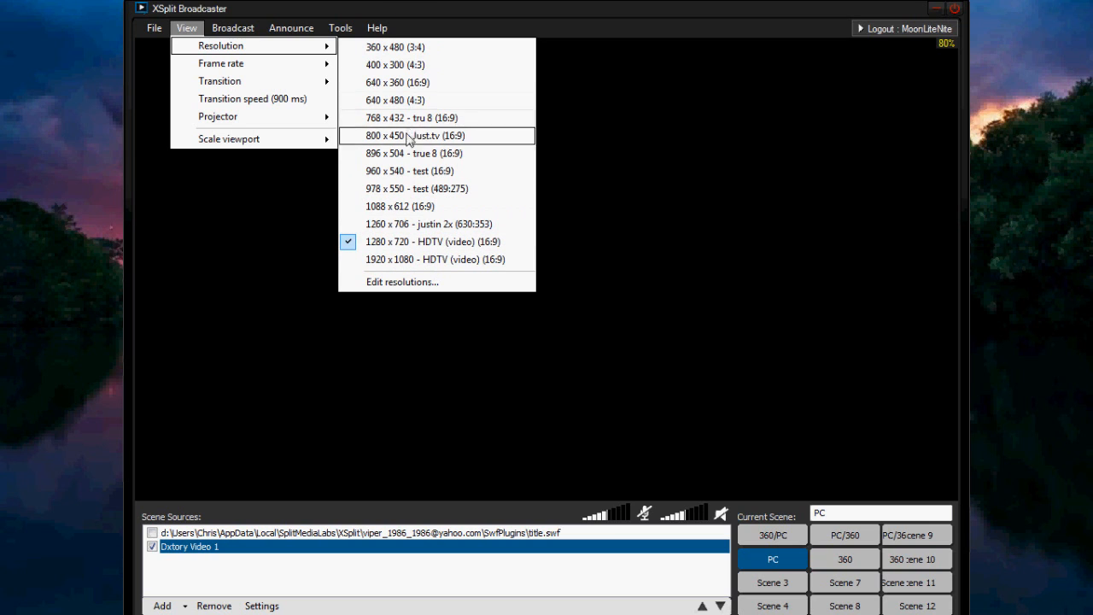
{"action": "mouse_move", "coordinate": [294, 71]}
Step: Open the Justin/TwitchTV channel's properties and examine its video encoding options
{"action": "left_click", "coordinate": [233, 28]}
{"action": "left_click", "coordinate": [242, 90]}
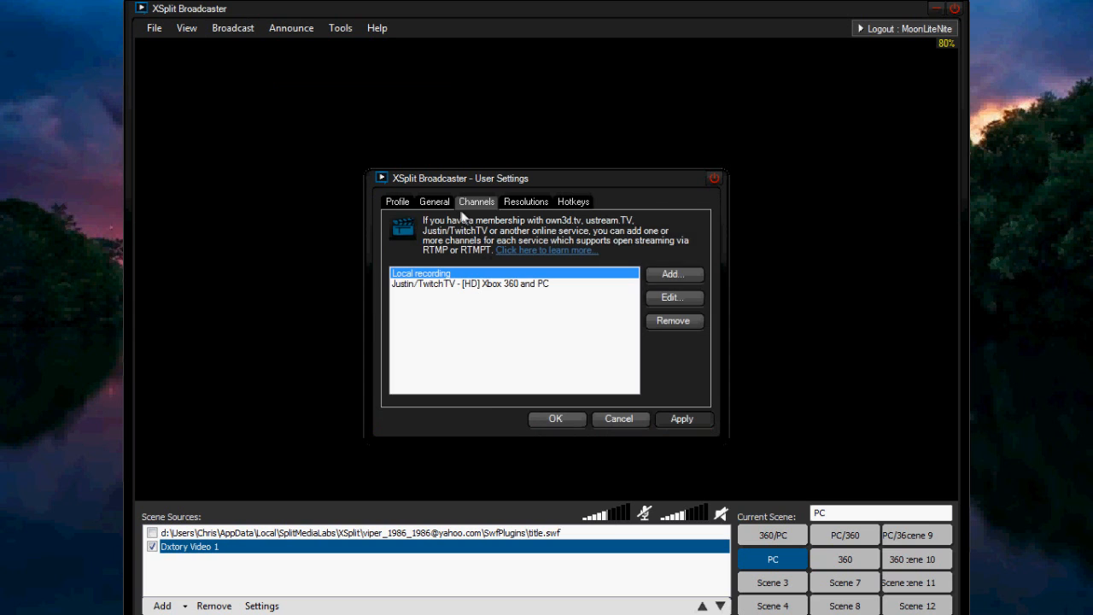
{"action": "left_click", "coordinate": [435, 202]}
{"action": "left_click", "coordinate": [466, 202]}
{"action": "double_click", "coordinate": [450, 285]}
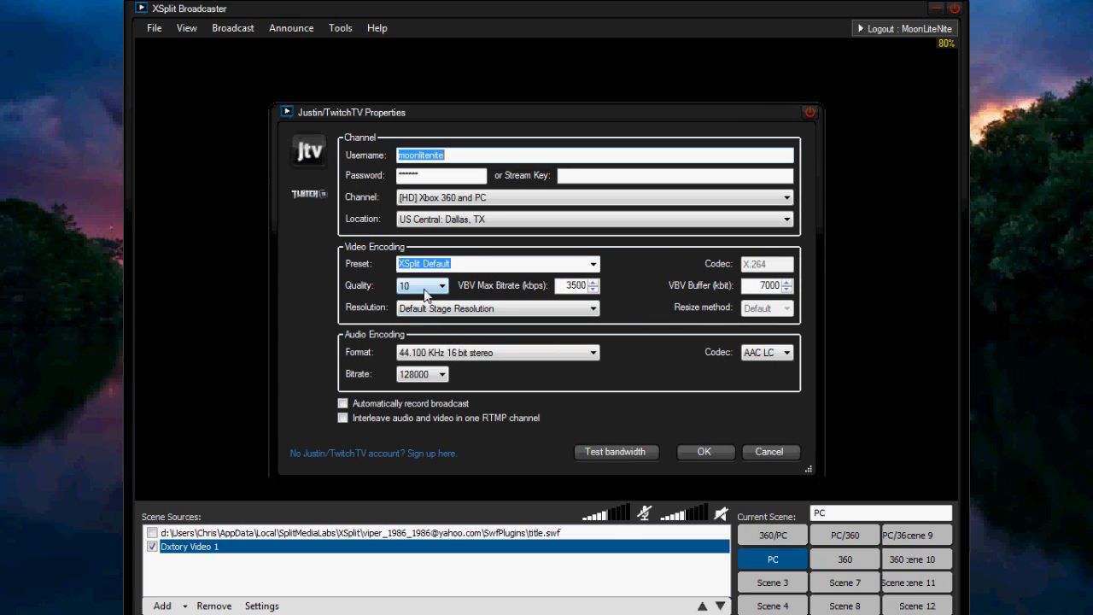
{"action": "left_click", "coordinate": [437, 314]}
{"action": "left_click", "coordinate": [702, 416]}
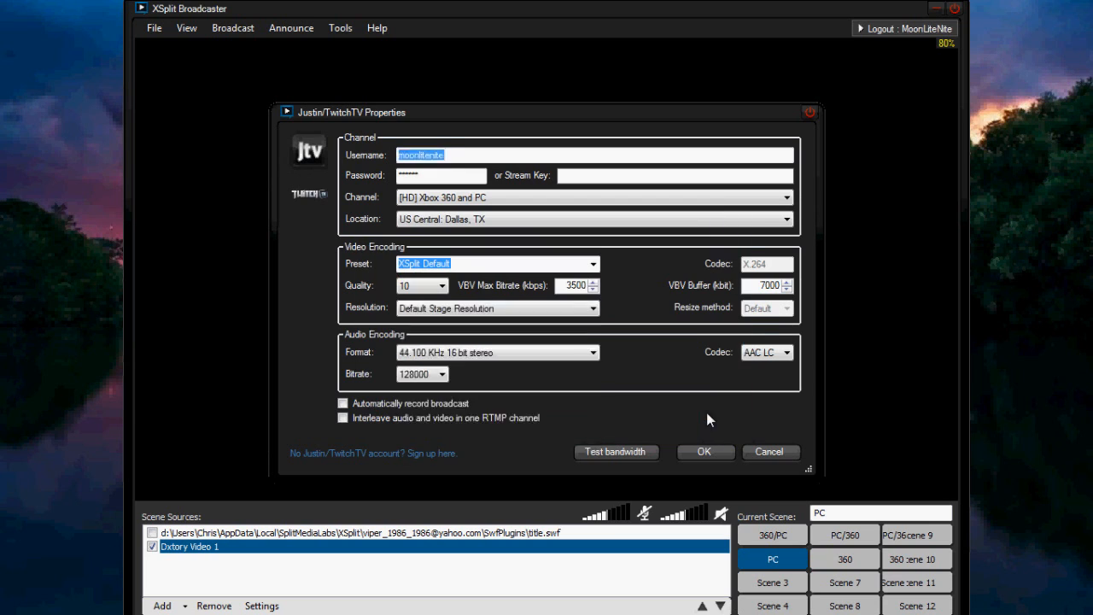
Step: Try the superfast preset in the channel's video encoding, and leave the channel properties and user settings without saving
{"action": "left_click", "coordinate": [593, 264]}
{"action": "left_click", "coordinate": [593, 263]}
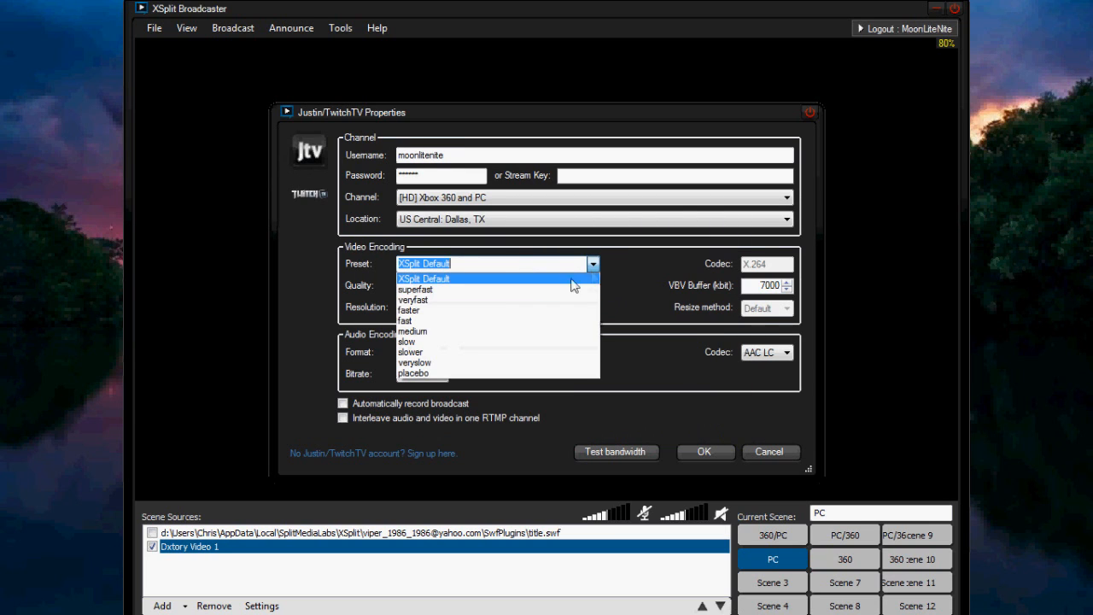
{"action": "left_click", "coordinate": [423, 291]}
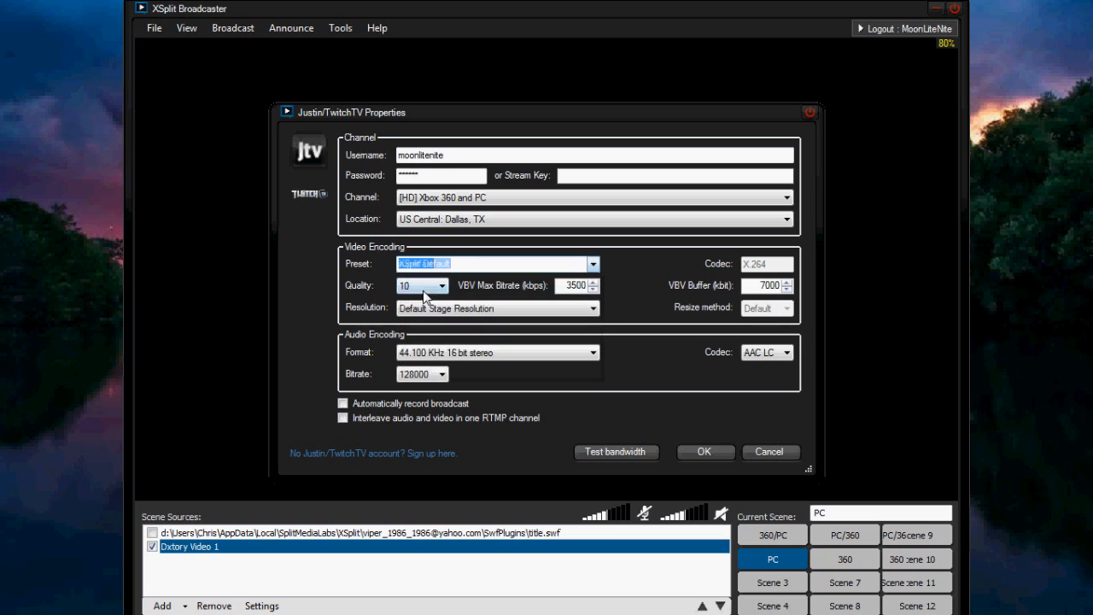
{"action": "left_click", "coordinate": [478, 311]}
{"action": "left_click", "coordinate": [683, 415]}
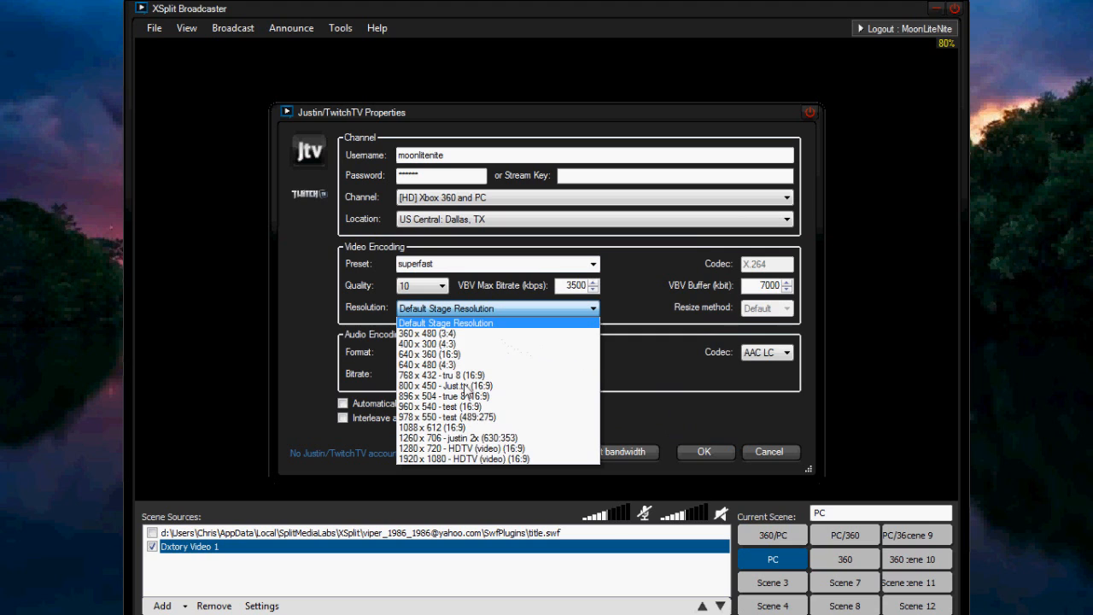
{"action": "left_click", "coordinate": [346, 325]}
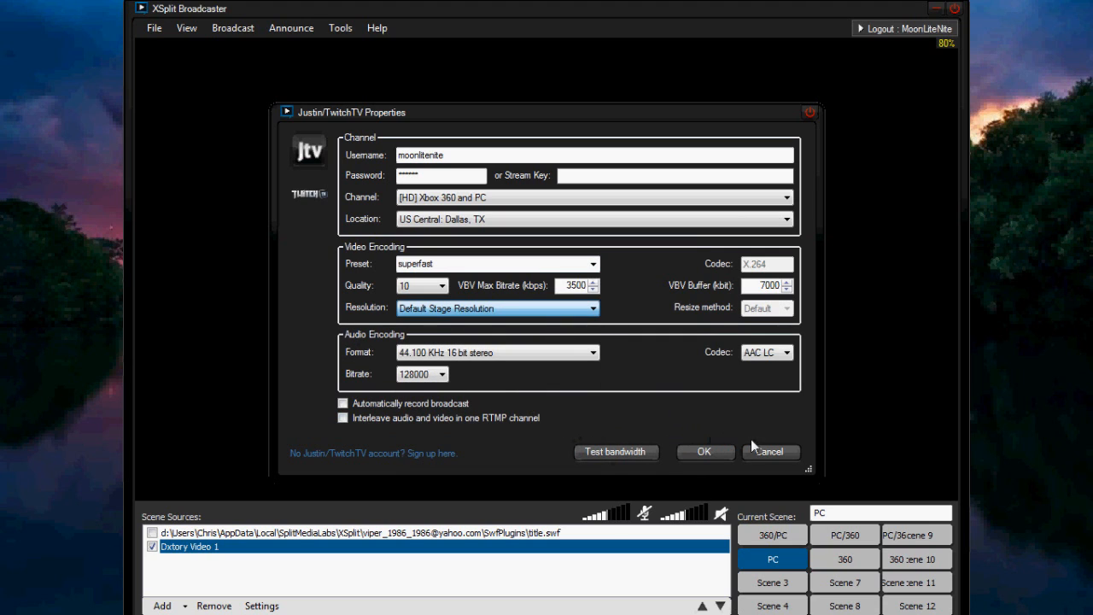
{"action": "left_click", "coordinate": [774, 453]}
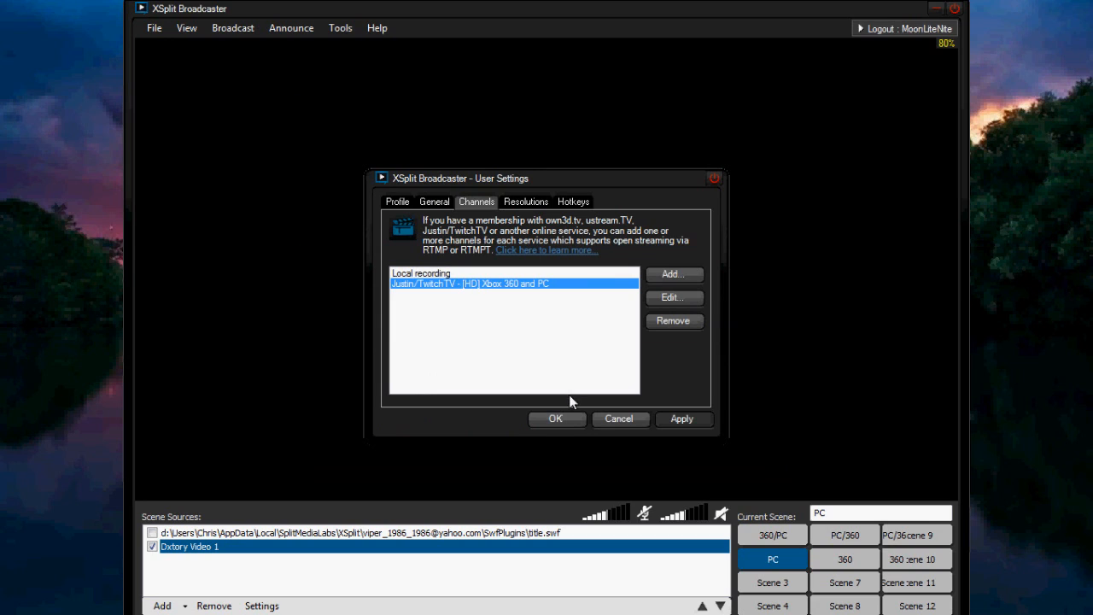
{"action": "left_click", "coordinate": [607, 418]}
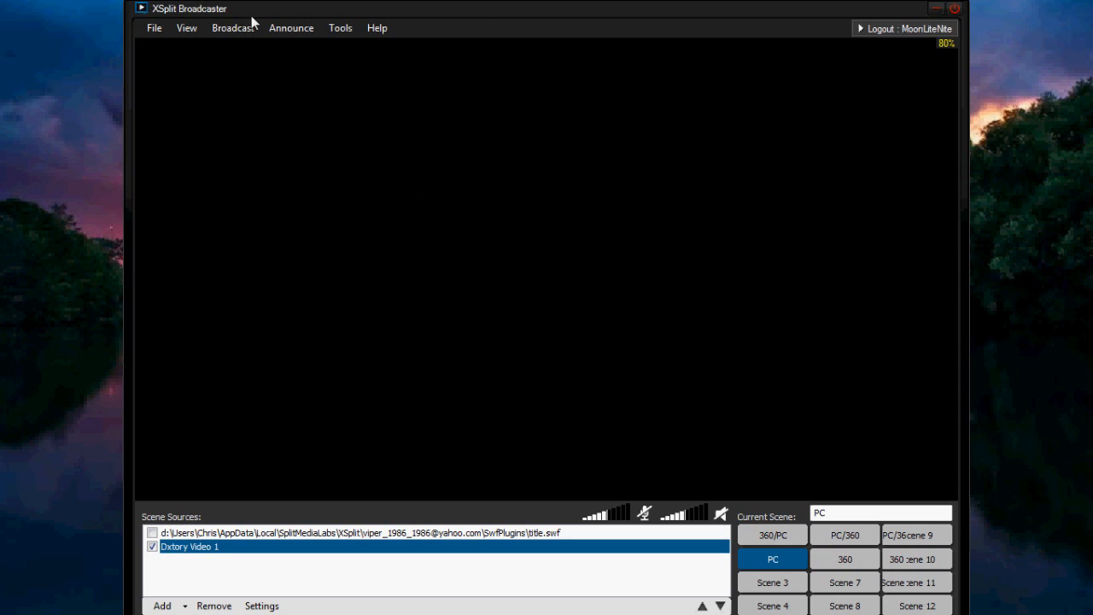
Step: Review the stage resolution and viewport scale options
{"action": "left_click", "coordinate": [184, 27]}
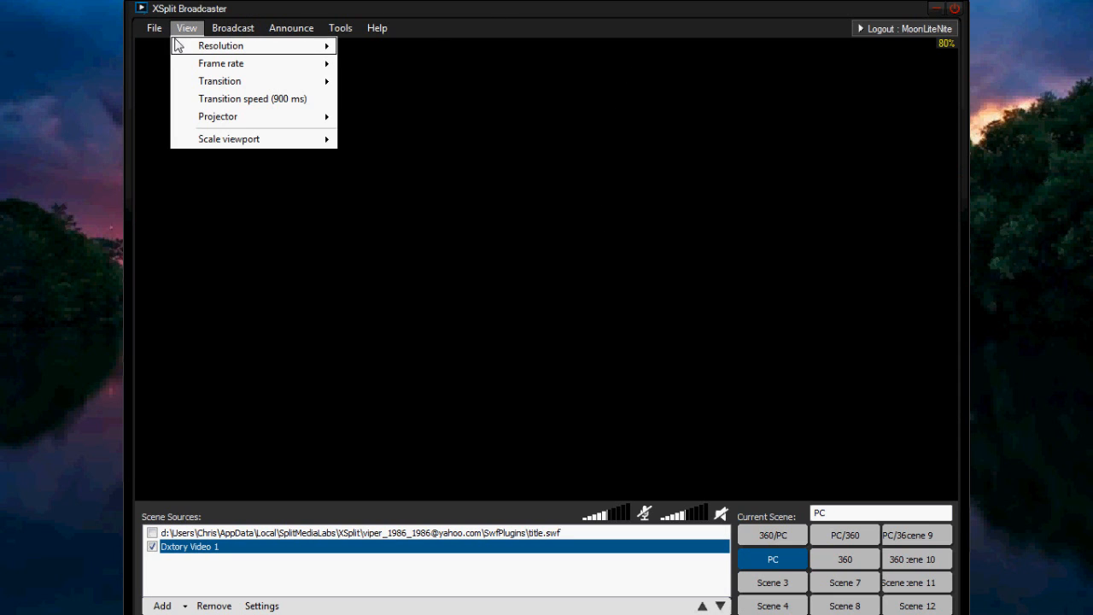
{"action": "mouse_move", "coordinate": [180, 41]}
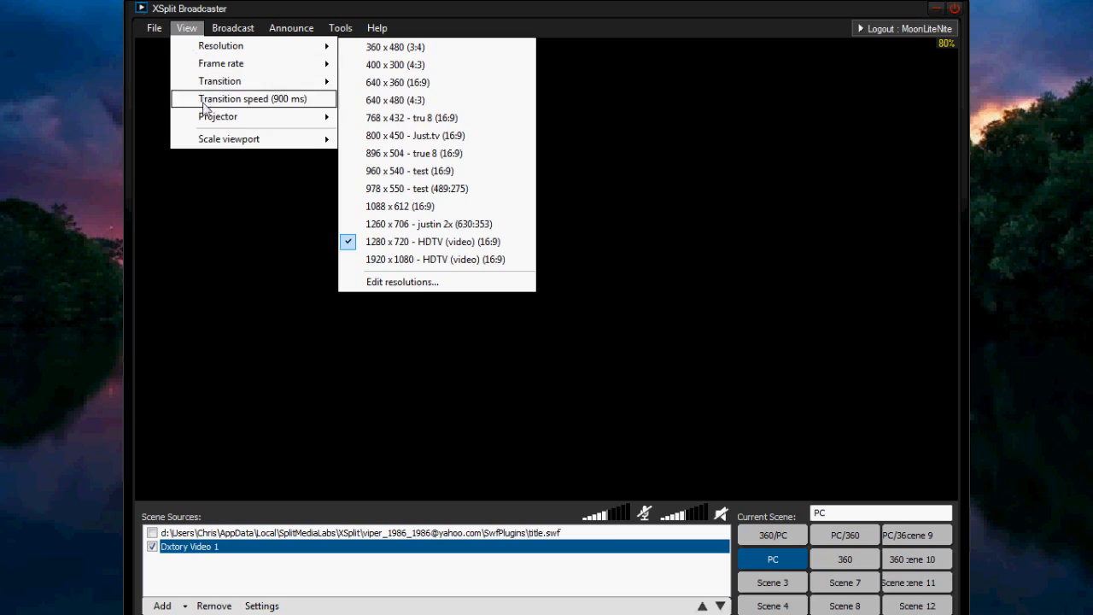
{"action": "mouse_move", "coordinate": [201, 140]}
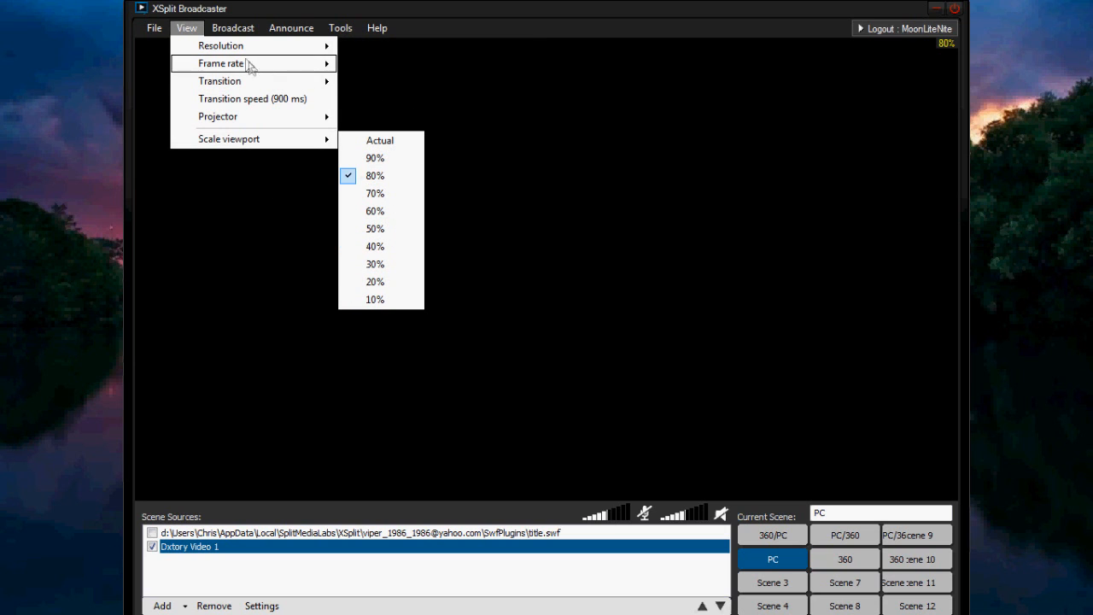
Step: Set the Justin/TwitchTV channel's VBV max bitrate to 500 kbps and its quality to 0, and save the channel properties
{"action": "left_click", "coordinate": [233, 28]}
{"action": "left_click", "coordinate": [265, 91]}
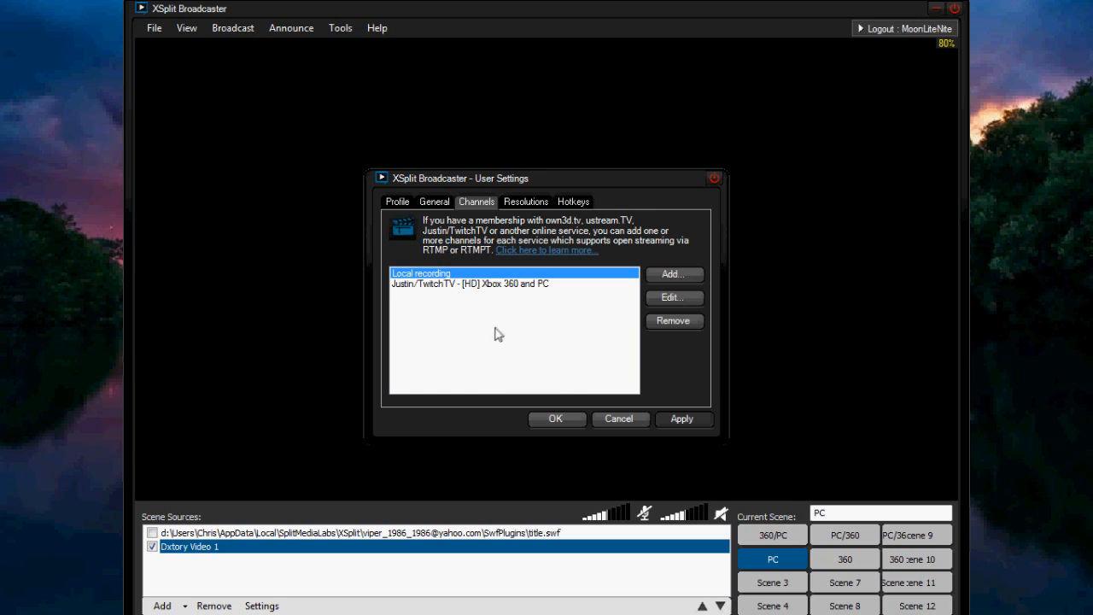
{"action": "double_click", "coordinate": [499, 286]}
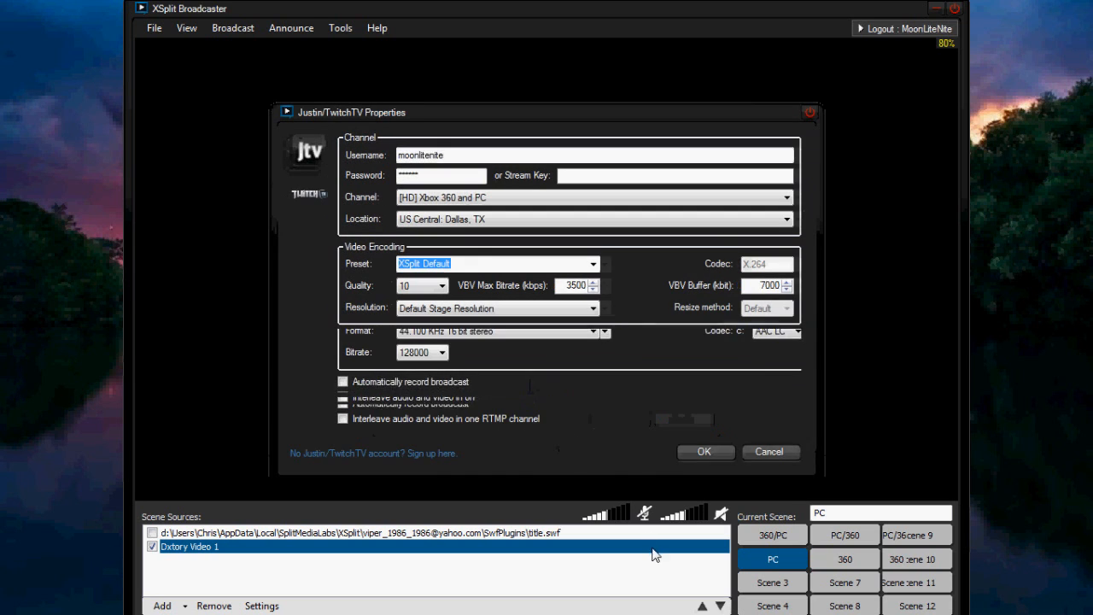
{"action": "double_click", "coordinate": [571, 286]}
{"action": "type", "text": "50"}
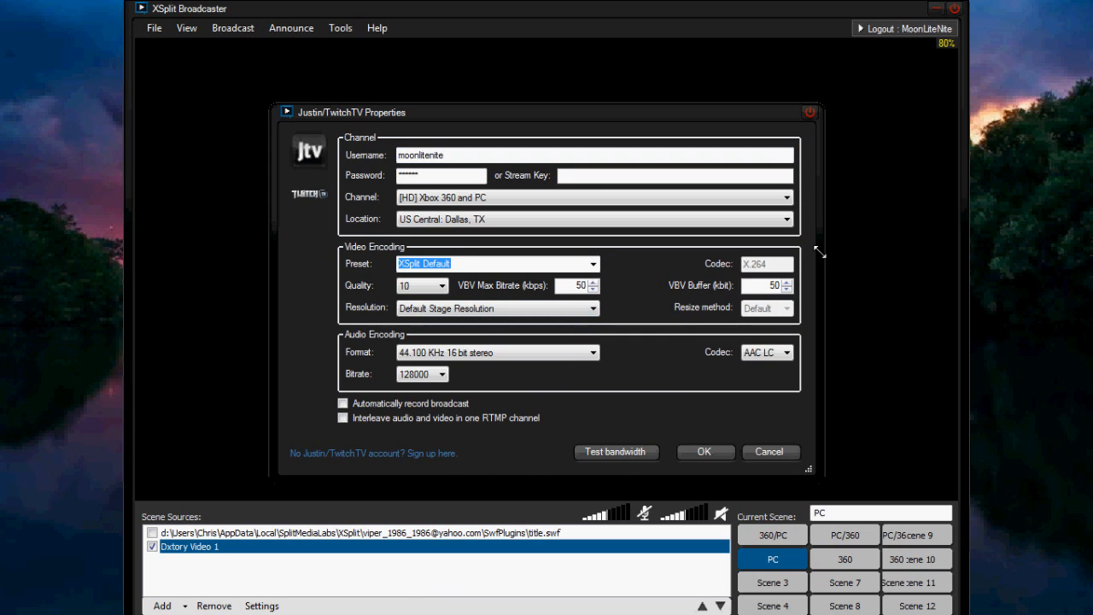
{"action": "type", "text": "0"}
{"action": "left_click", "coordinate": [438, 287]}
{"action": "left_click", "coordinate": [428, 311]}
{"action": "left_click", "coordinate": [718, 451]}
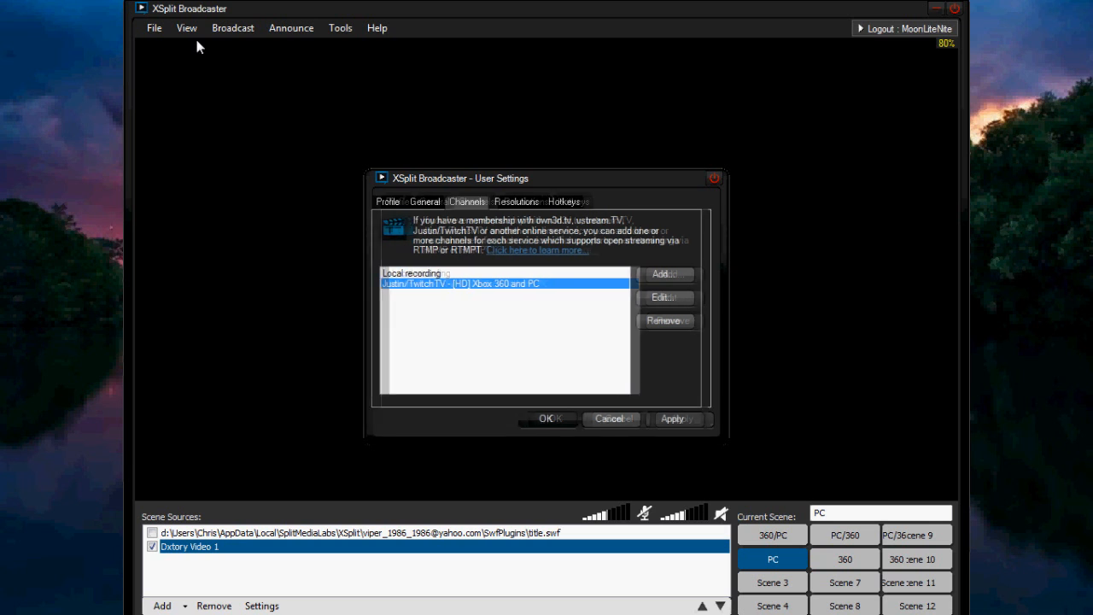
Step: Switch the stage resolution to 360 x 480 (3:4)
{"action": "left_click", "coordinate": [186, 28]}
{"action": "mouse_move", "coordinate": [197, 47]}
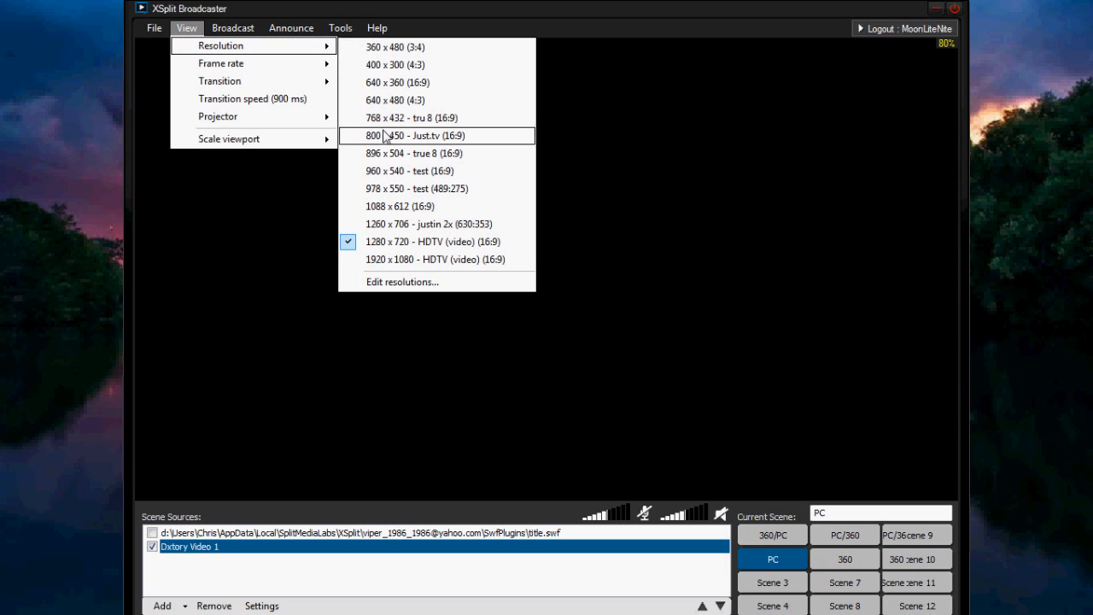
{"action": "left_click", "coordinate": [419, 49]}
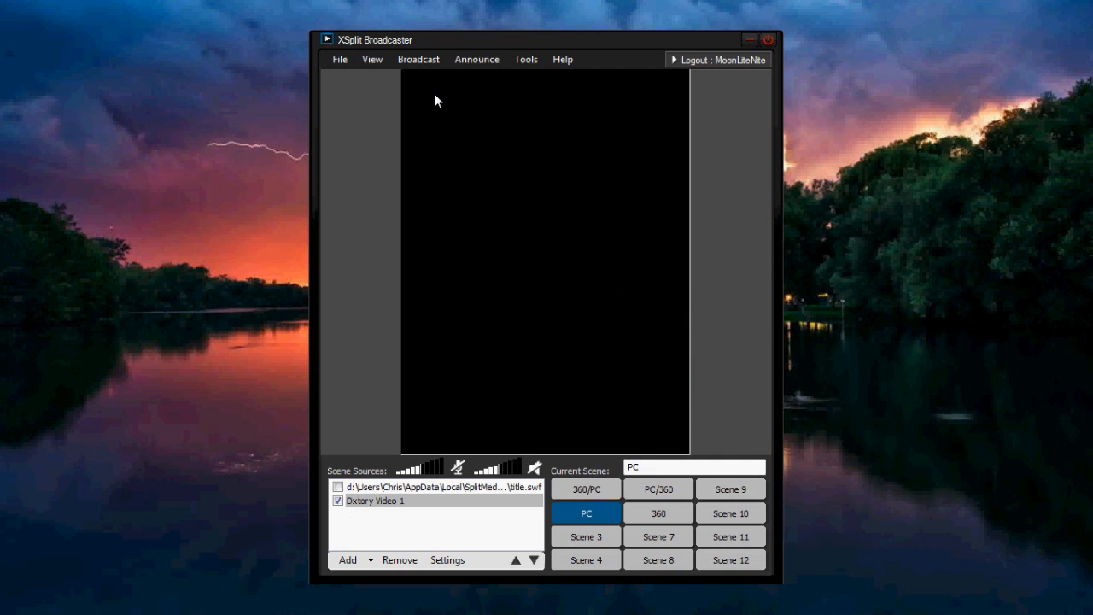
{"action": "left_click", "coordinate": [434, 100]}
Step: Set the stage resolution to 960 x 540 - test (16:9)
{"action": "left_click", "coordinate": [376, 62]}
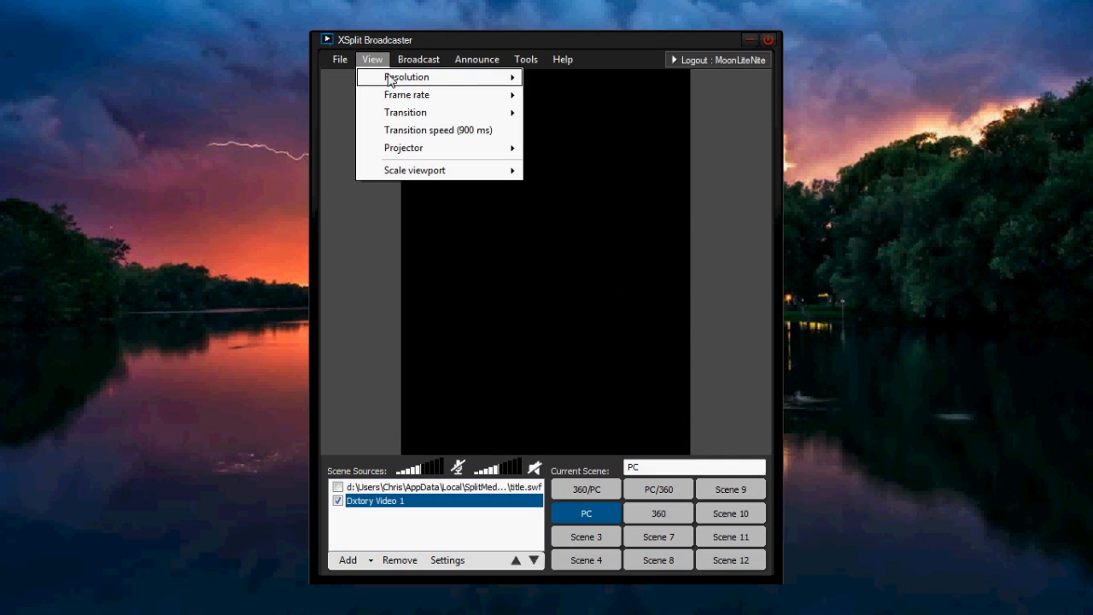
{"action": "mouse_move", "coordinate": [401, 76]}
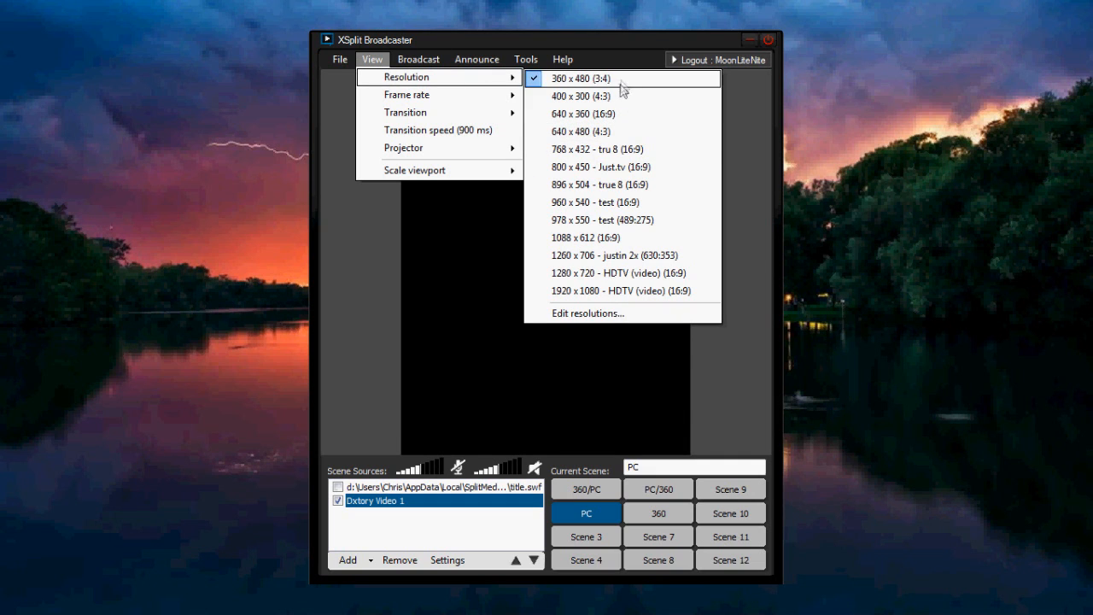
{"action": "left_click", "coordinate": [636, 207]}
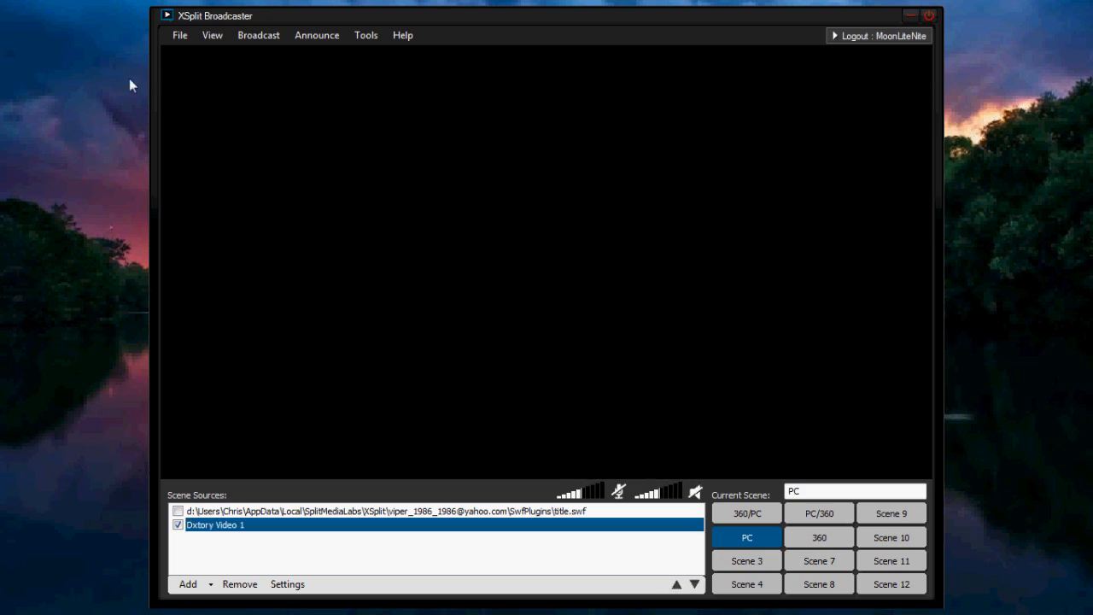
{"action": "left_click", "coordinate": [446, 184]}
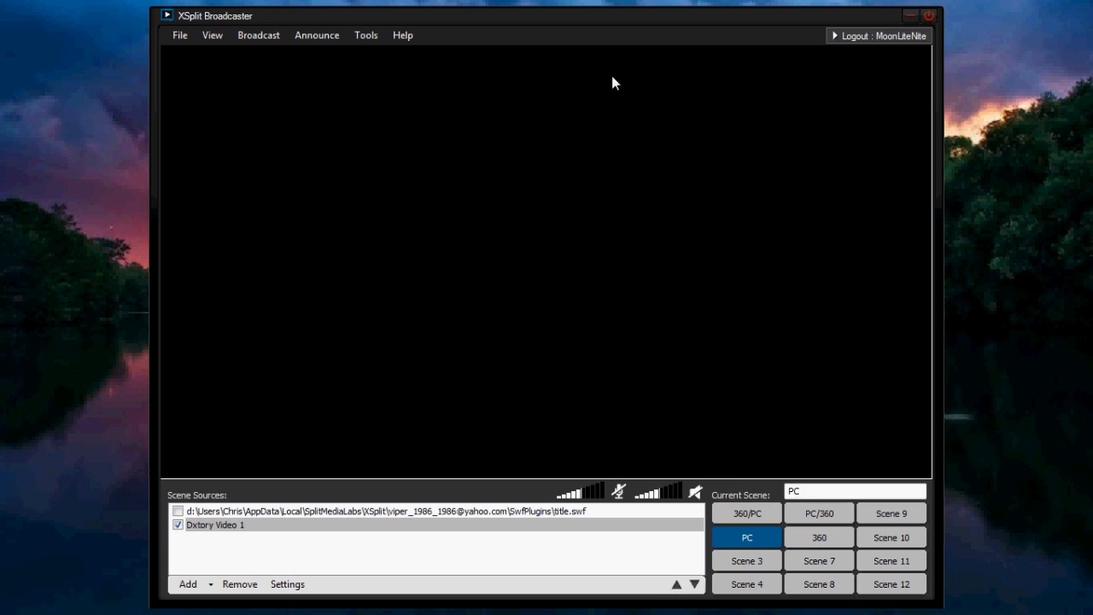
{"action": "left_click", "coordinate": [376, 125]}
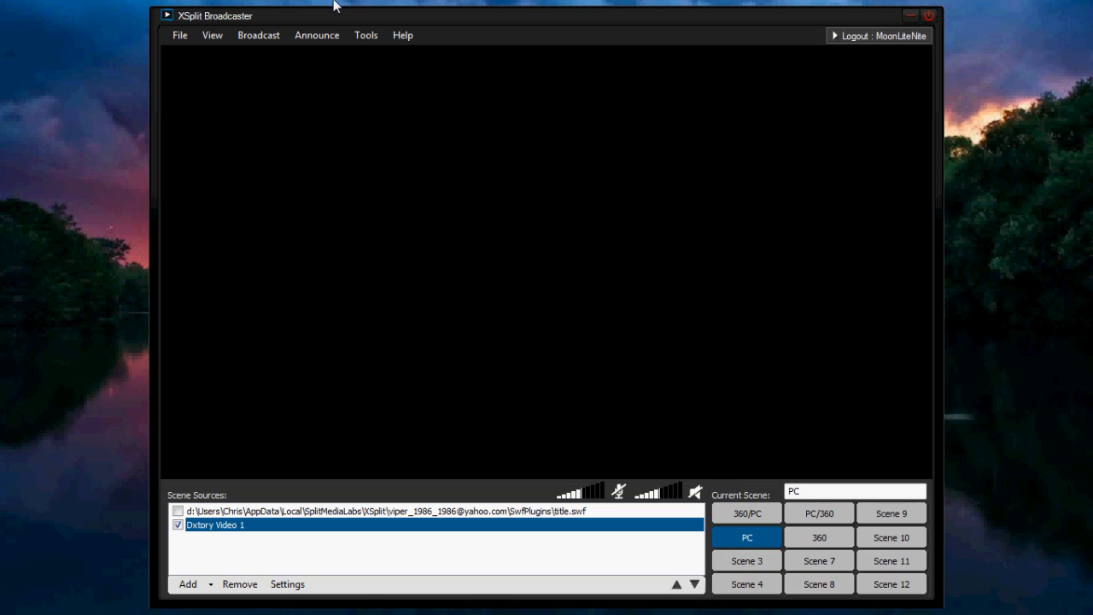
{"action": "left_click", "coordinate": [373, 153]}
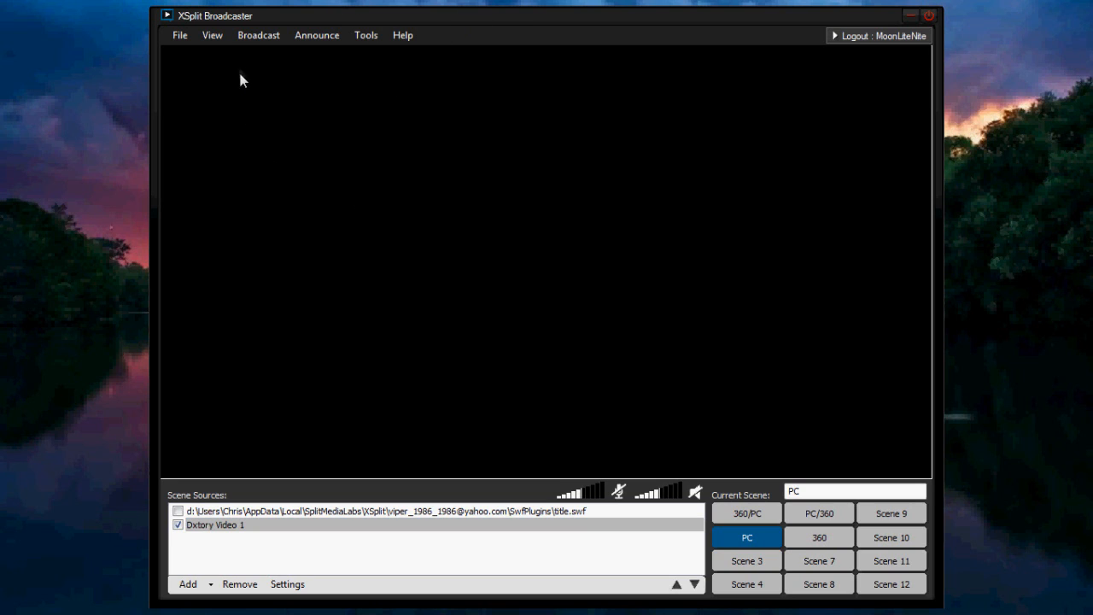
Step: Open the properties of the Justin/TwitchTV - [HD] Xbox 360 and PC channel
{"action": "left_click", "coordinate": [213, 35]}
{"action": "mouse_move", "coordinate": [259, 35]}
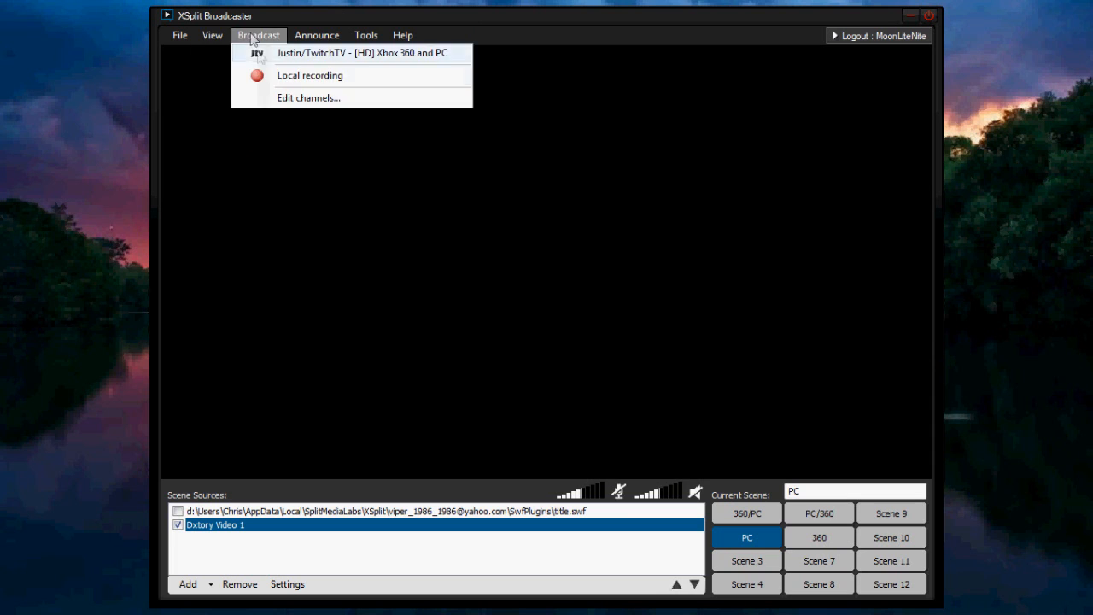
{"action": "left_click", "coordinate": [279, 103]}
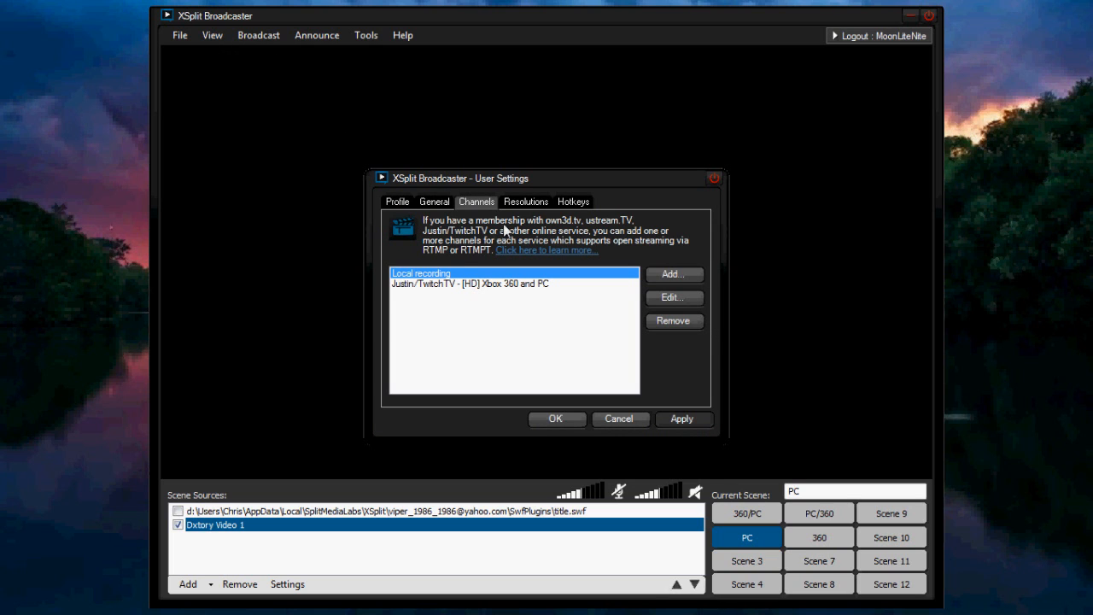
{"action": "left_click", "coordinate": [458, 283]}
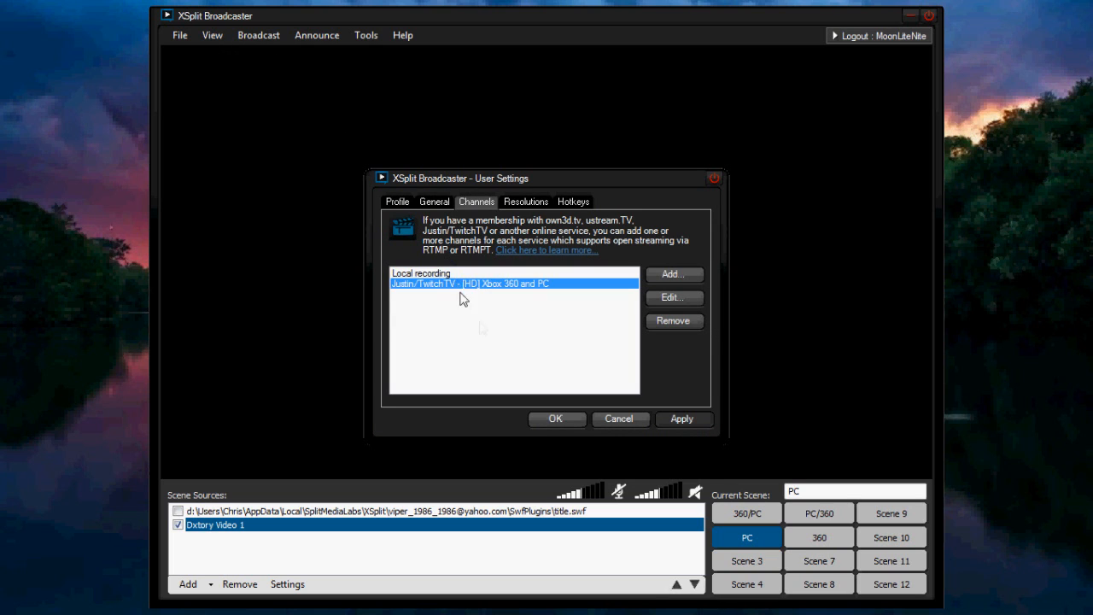
{"action": "double_click", "coordinate": [571, 337]}
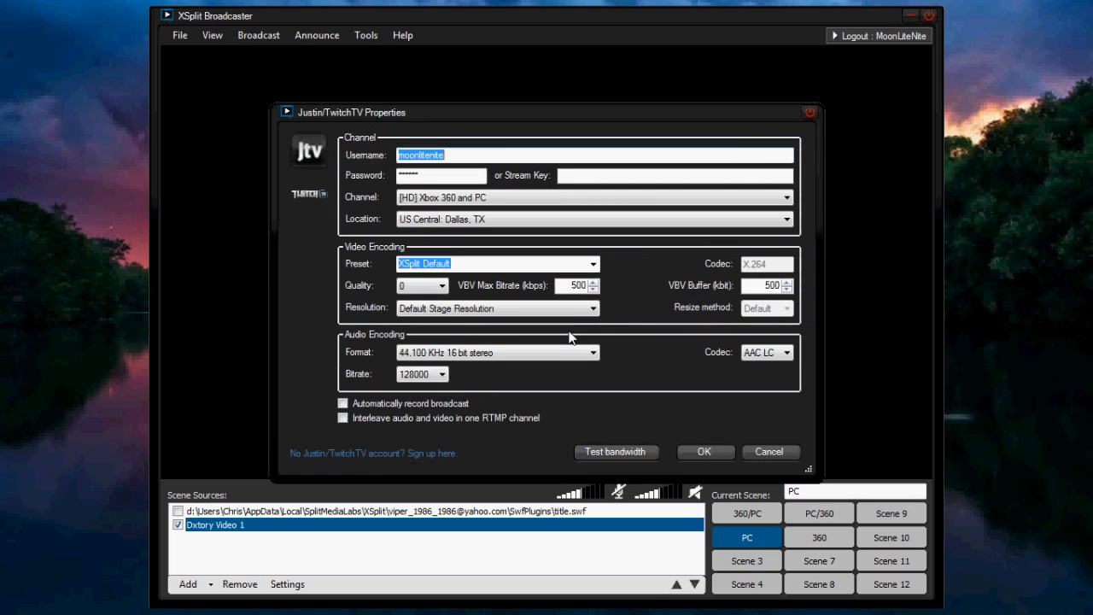
Step: Try VBV max bitrates of 2000, 3500 and 4000 kbps for the channel's video encoding
{"action": "left_click", "coordinate": [561, 286]}
{"action": "type", "text": "200"}
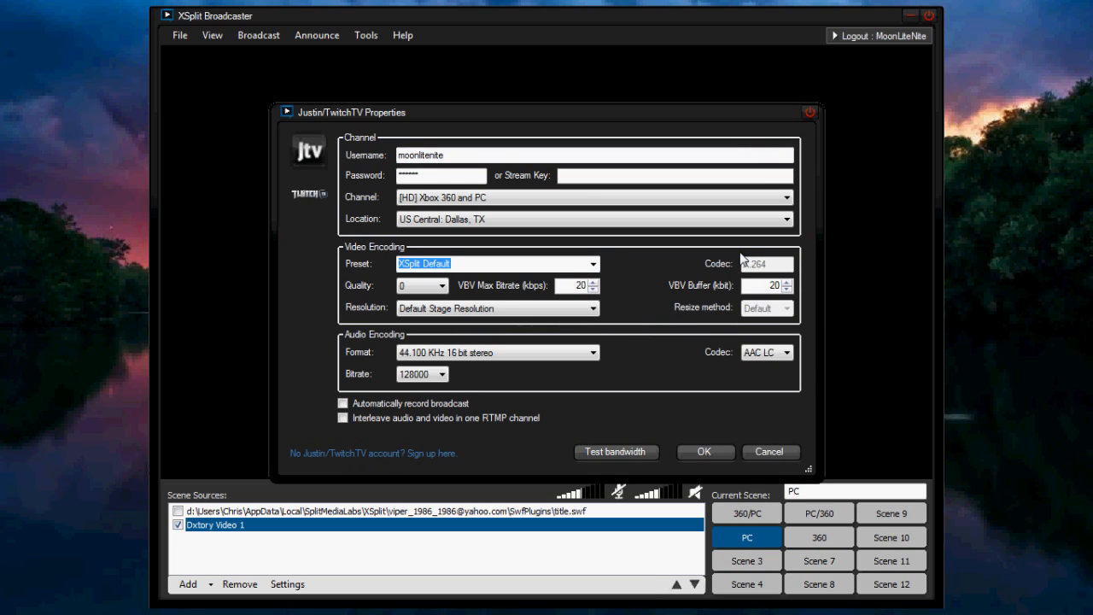
{"action": "type", "text": "0"}
{"action": "key", "text": "BackSpace"}
{"action": "key", "text": "BackSpace"}
{"action": "key", "text": "BackSpace"}
{"action": "key", "text": "BackSpace"}
{"action": "type", "text": "3500"}
{"action": "key", "text": "BackSpace"}
{"action": "key", "text": "BackSpace"}
{"action": "key", "text": "BackSpace"}
{"action": "type", "text": "400"}
{"action": "type", "text": "0"}
Step: Set the channel's VBV max bitrate to 3500 kbps
{"action": "key", "text": "BackSpace"}
{"action": "key", "text": "BackSpace"}
{"action": "key", "text": "BackSpace"}
{"action": "key", "text": "BackSpace"}
{"action": "type", "text": "3500"}
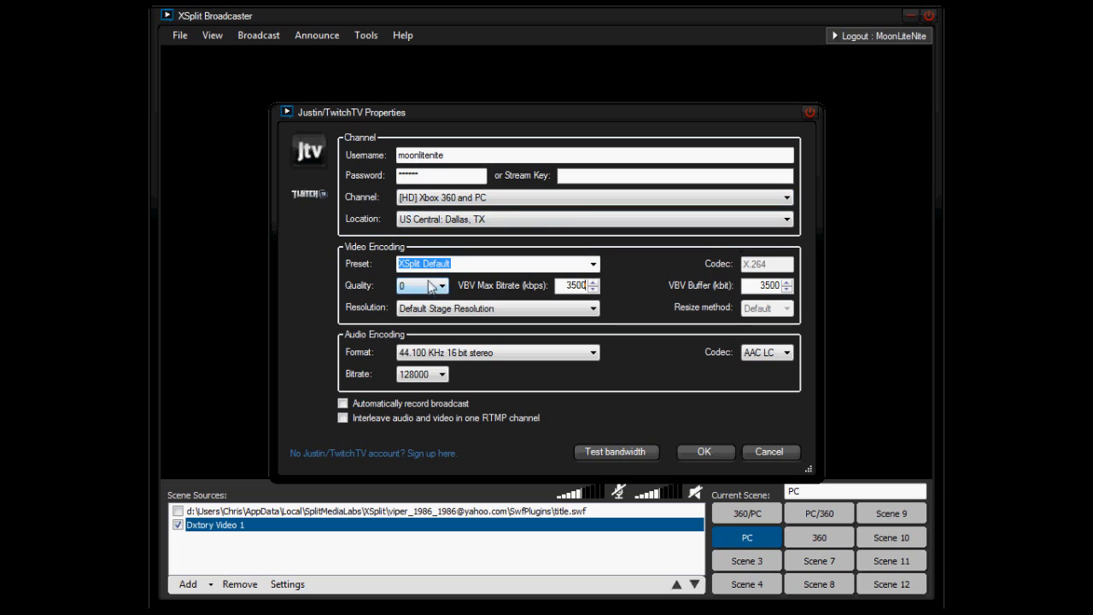
Step: Switch the channel's video encoding preset to superfast and set the quality to 10
{"action": "left_click", "coordinate": [593, 264]}
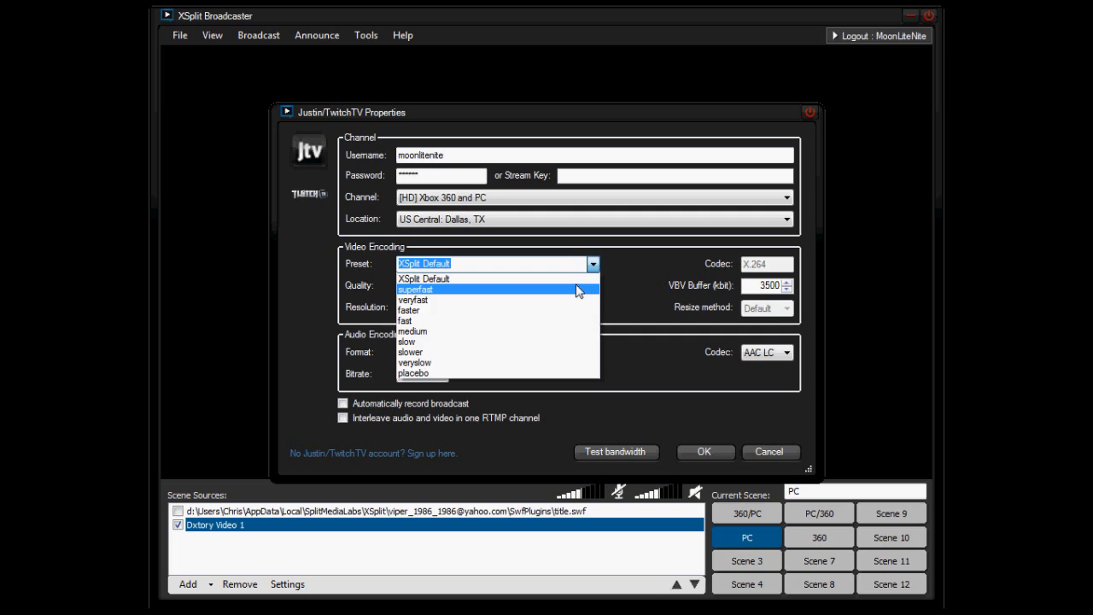
{"action": "left_click", "coordinate": [578, 290]}
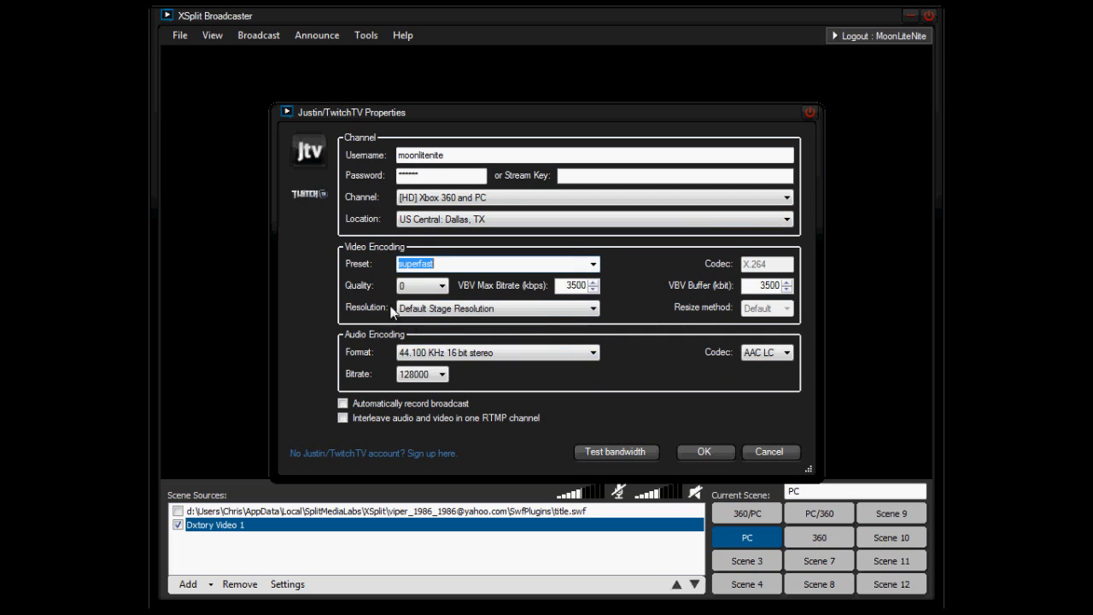
{"action": "left_click", "coordinate": [428, 285]}
{"action": "left_click", "coordinate": [435, 416]}
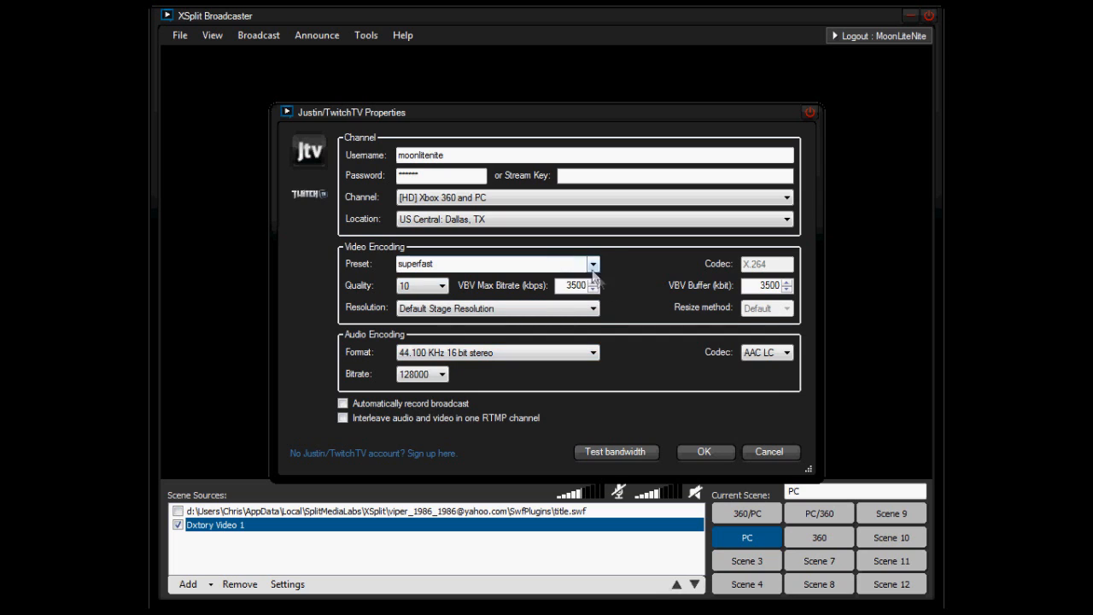
Step: Set the video encoding preset back to XSplit Default and save the channel and user settings
{"action": "left_click", "coordinate": [593, 265]}
{"action": "left_click", "coordinate": [593, 264]}
{"action": "left_click", "coordinate": [593, 264]}
{"action": "left_click", "coordinate": [424, 278]}
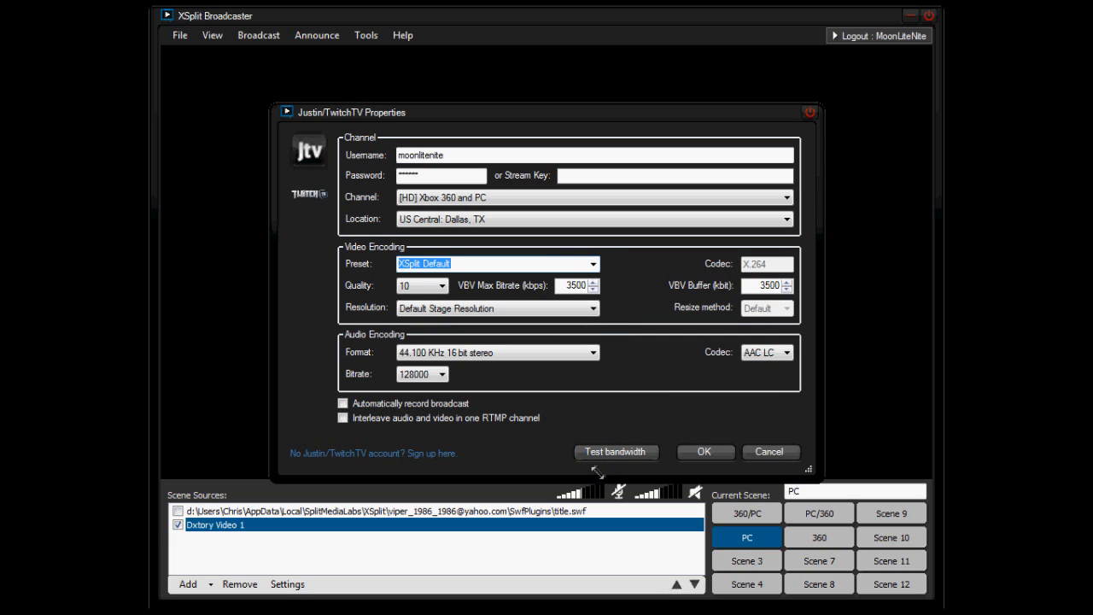
{"action": "left_click", "coordinate": [696, 454]}
{"action": "left_click", "coordinate": [555, 418]}
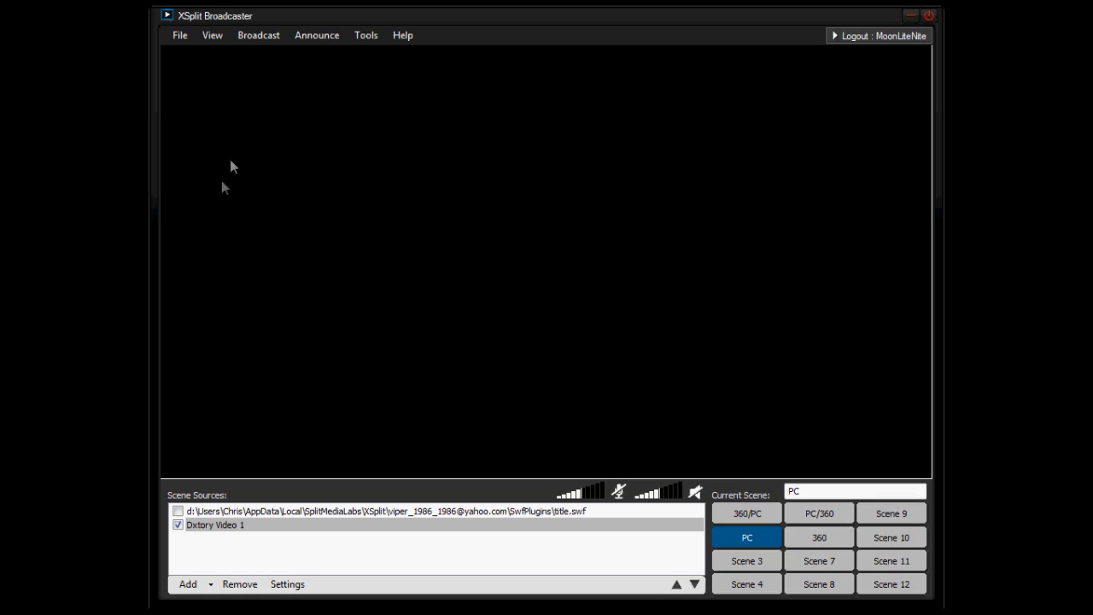
Step: Review the frame rate options and switch the stage to a larger 16:9 resolution
{"action": "left_click", "coordinate": [212, 35]}
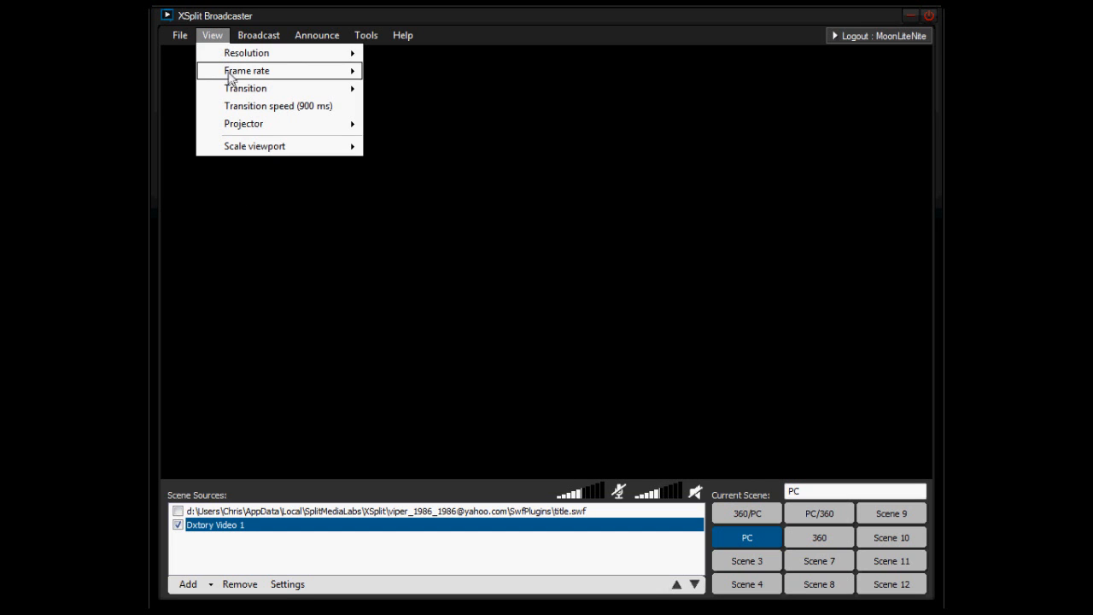
{"action": "mouse_move", "coordinate": [235, 72]}
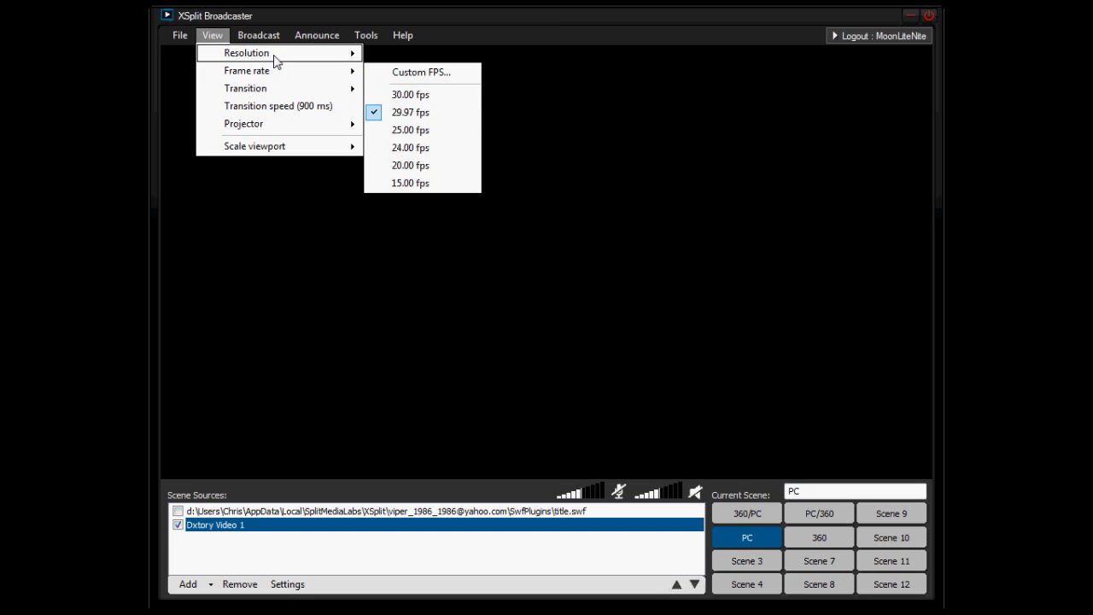
{"action": "mouse_move", "coordinate": [271, 55]}
{"action": "left_click", "coordinate": [469, 249]}
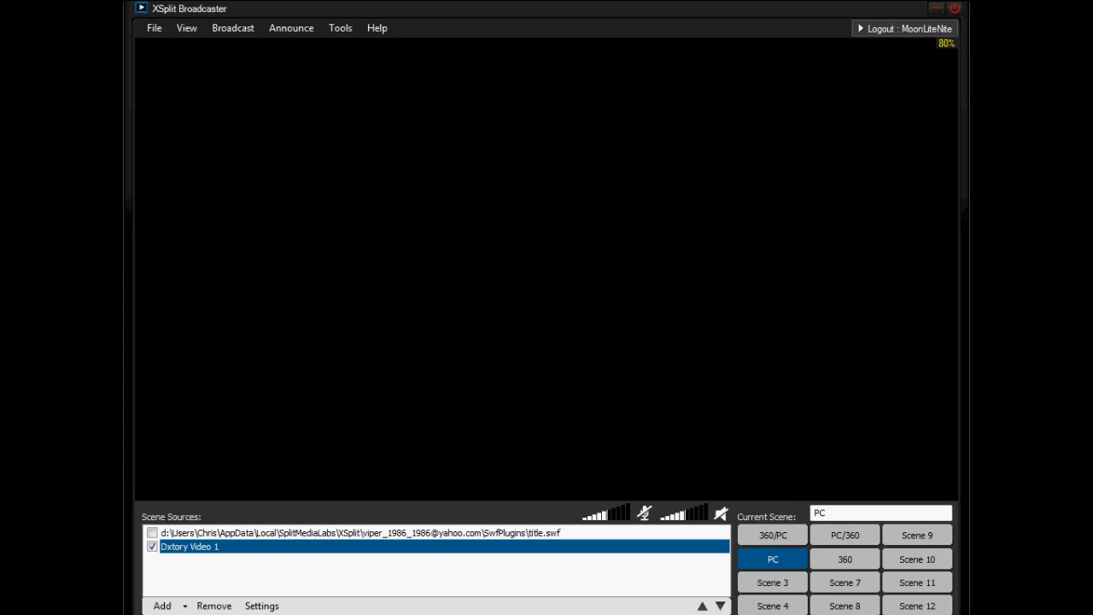
{"action": "left_click", "coordinate": [341, 284]}
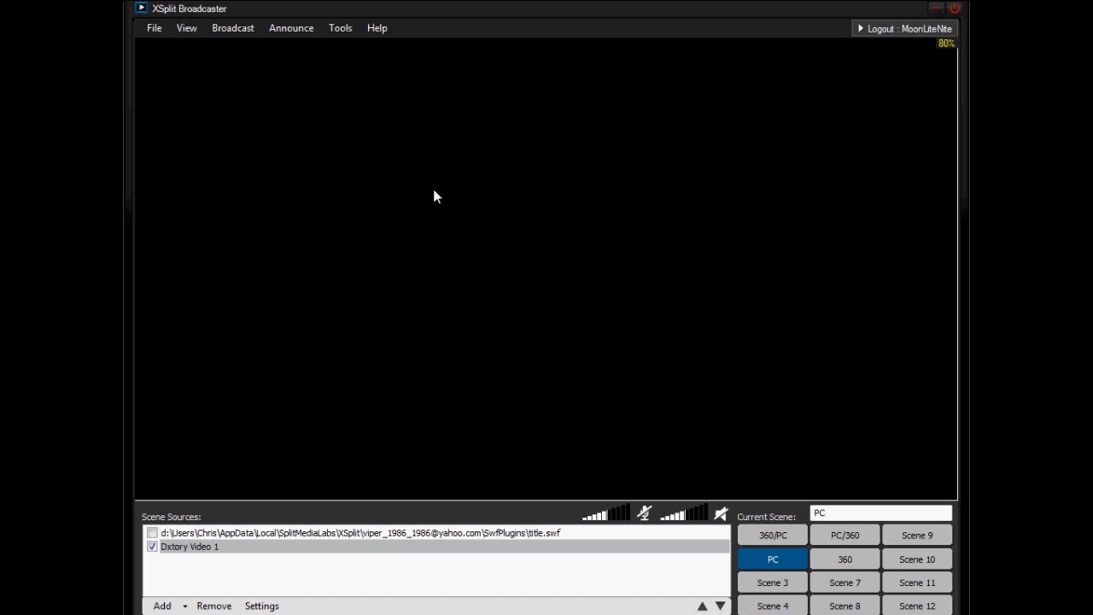
{"action": "left_click", "coordinate": [385, 10]}
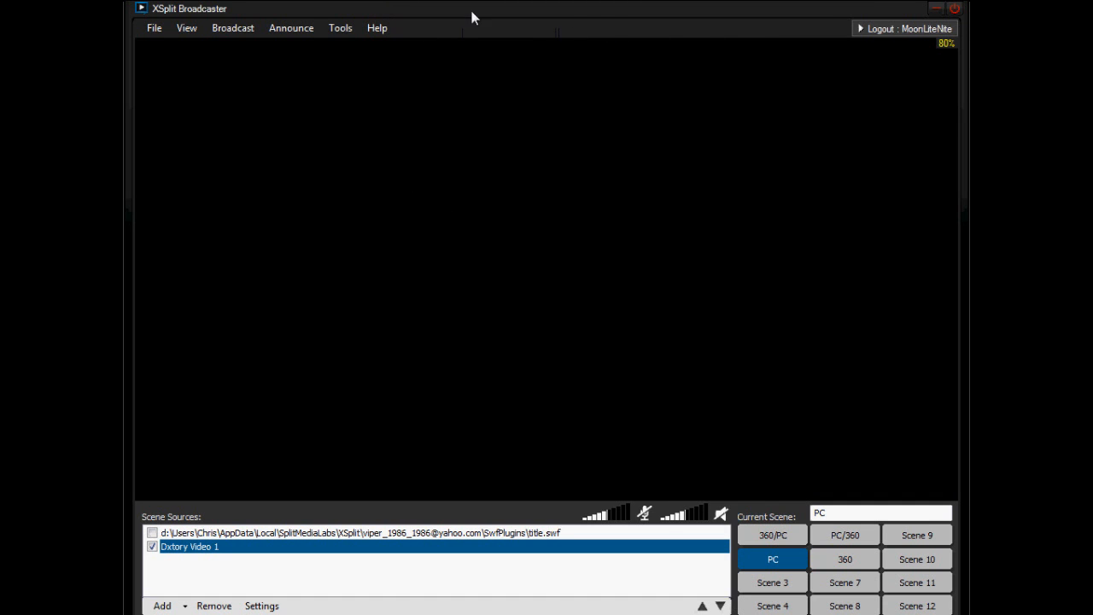
Step: Start the live broadcast on the Justin/TwitchTV - [HD] Xbox 360 and PC channel
{"action": "left_click", "coordinate": [259, 46]}
{"action": "left_click", "coordinate": [231, 33]}
{"action": "left_click", "coordinate": [234, 47]}
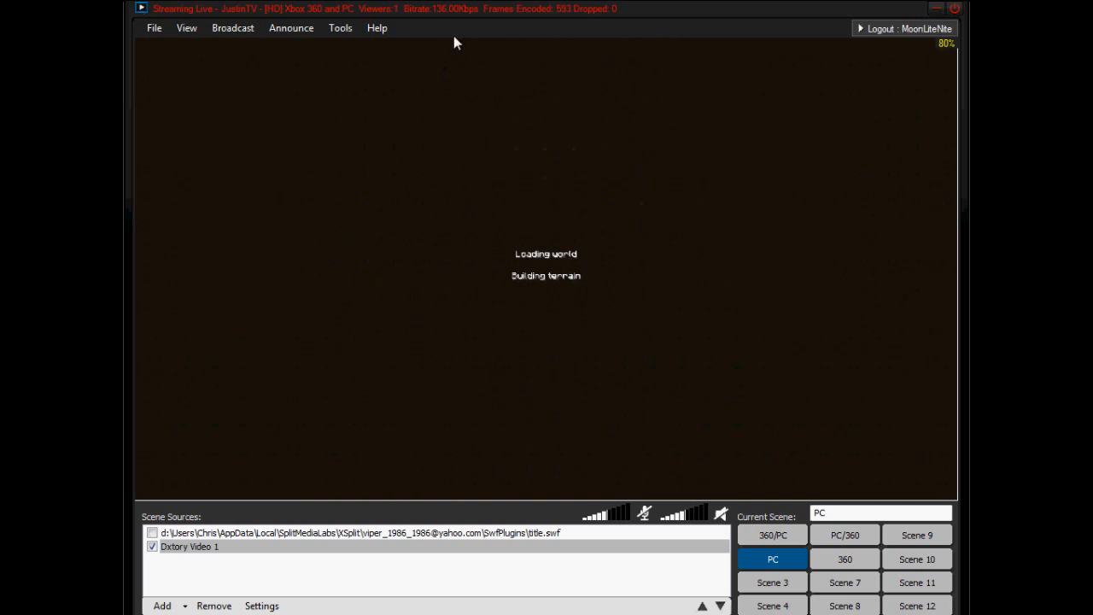
{"action": "left_click", "coordinate": [433, 16]}
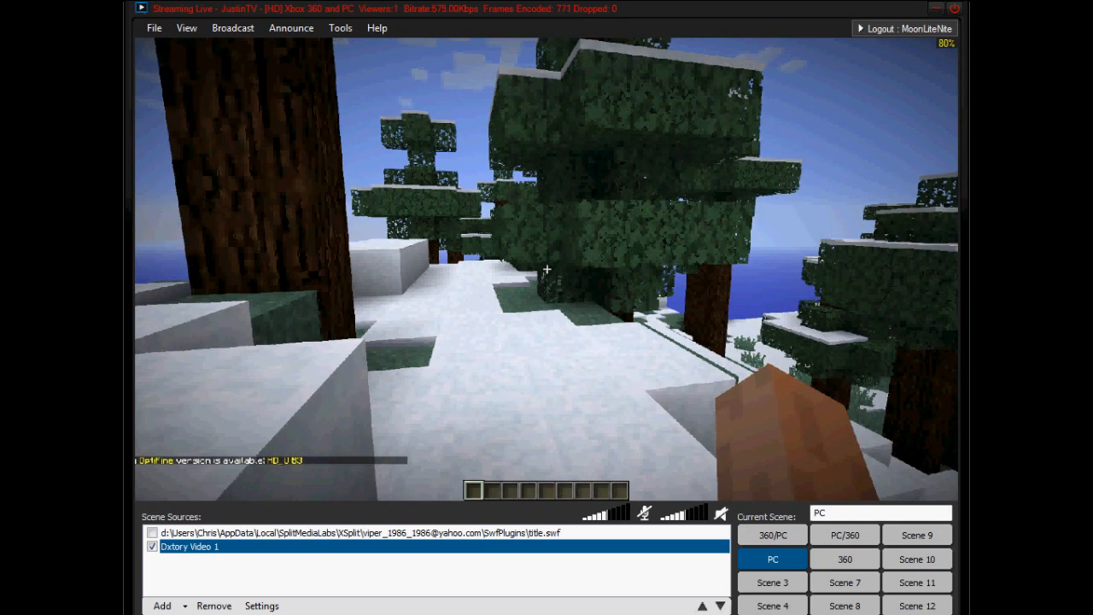
Step: Lower the render distance in the game's video settings and return to the game
{"action": "key", "text": "Escape"}
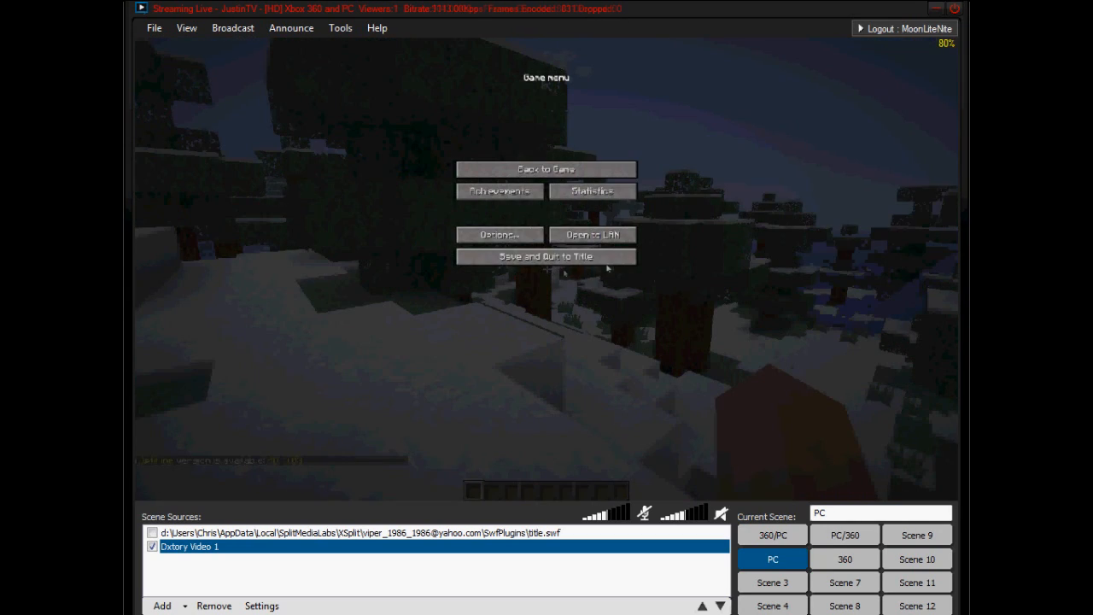
{"action": "left_click", "coordinate": [531, 241]}
{"action": "left_click", "coordinate": [501, 212]}
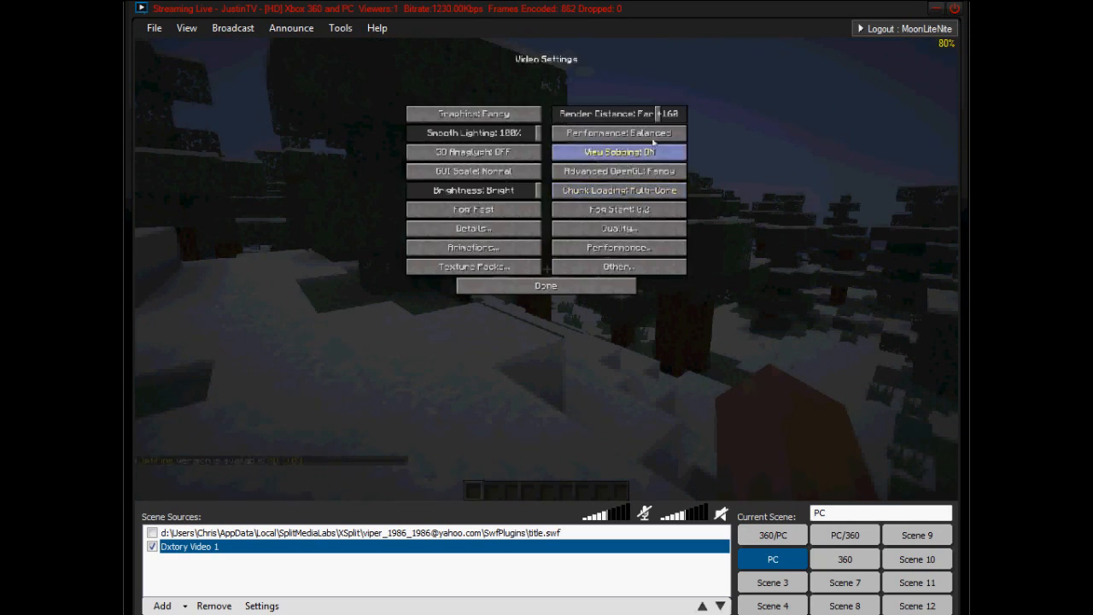
{"action": "left_click_drag", "start_coordinate": [658, 113], "coordinate": [599, 114]}
{"action": "left_click", "coordinate": [562, 286]}
{"action": "left_click", "coordinate": [563, 277]}
{"action": "left_click", "coordinate": [559, 171]}
Step: Fly above the snowy forest in the game, pause it, and check the live stream's bitrate
{"action": "key", "text": "space"}
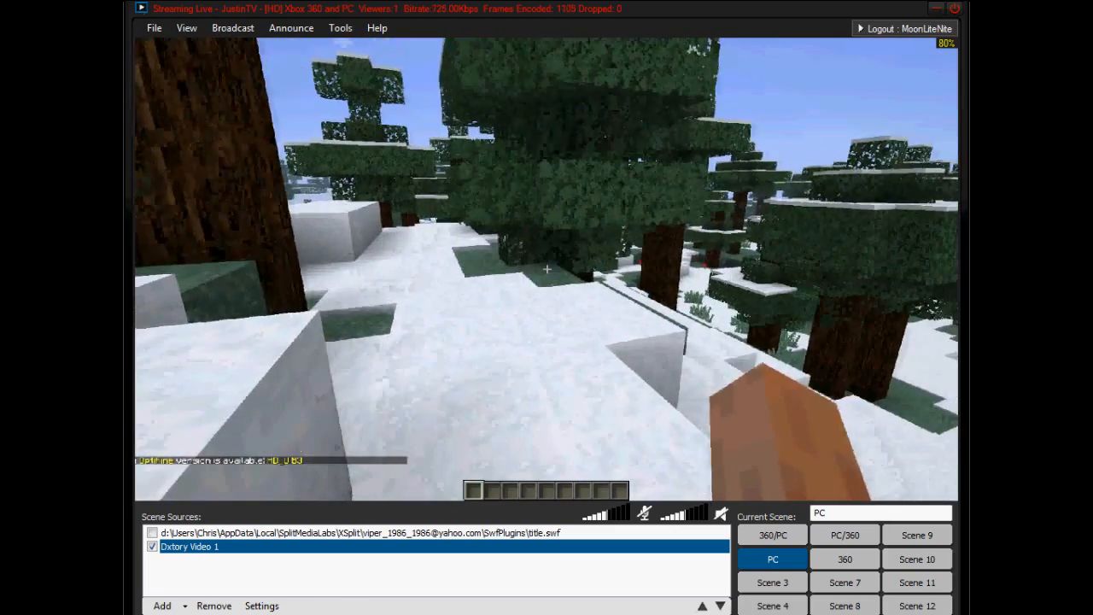
{"action": "key", "text": "space"}
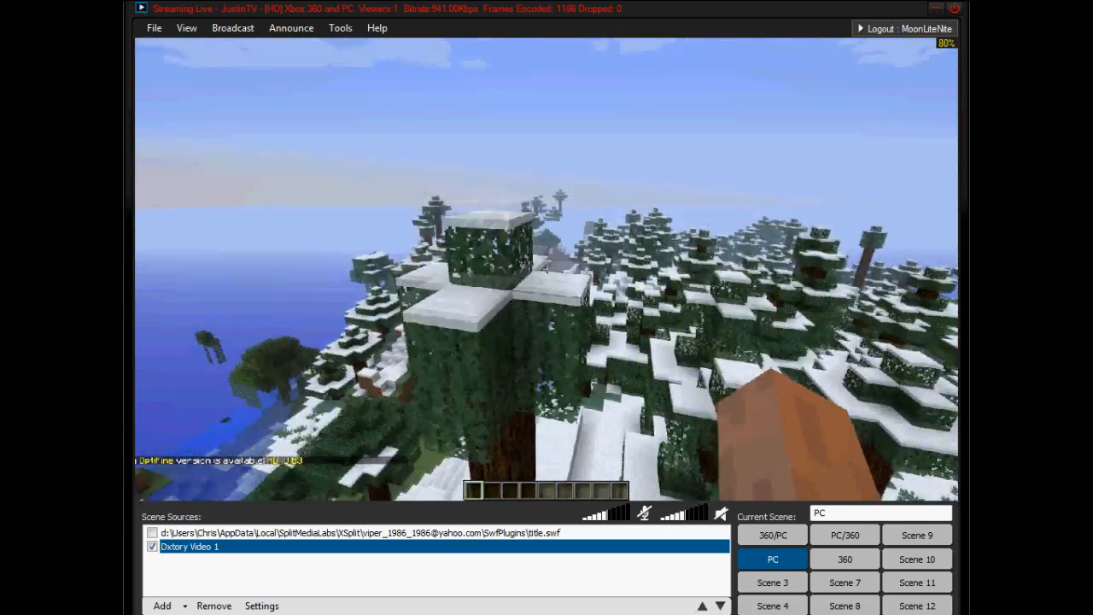
{"action": "key", "text": "shift"}
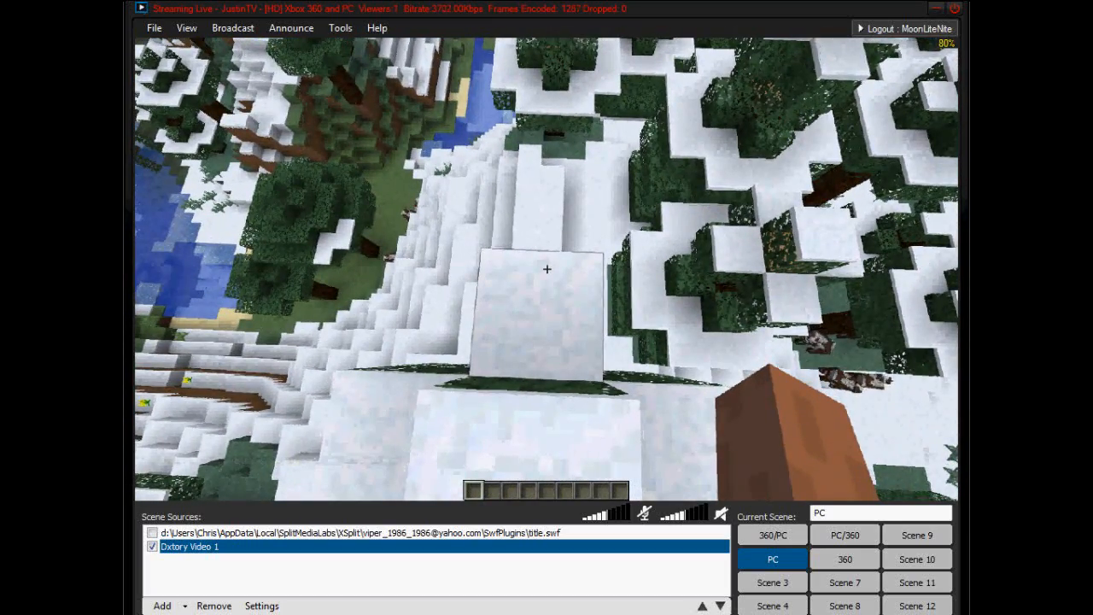
{"action": "key", "text": "Escape"}
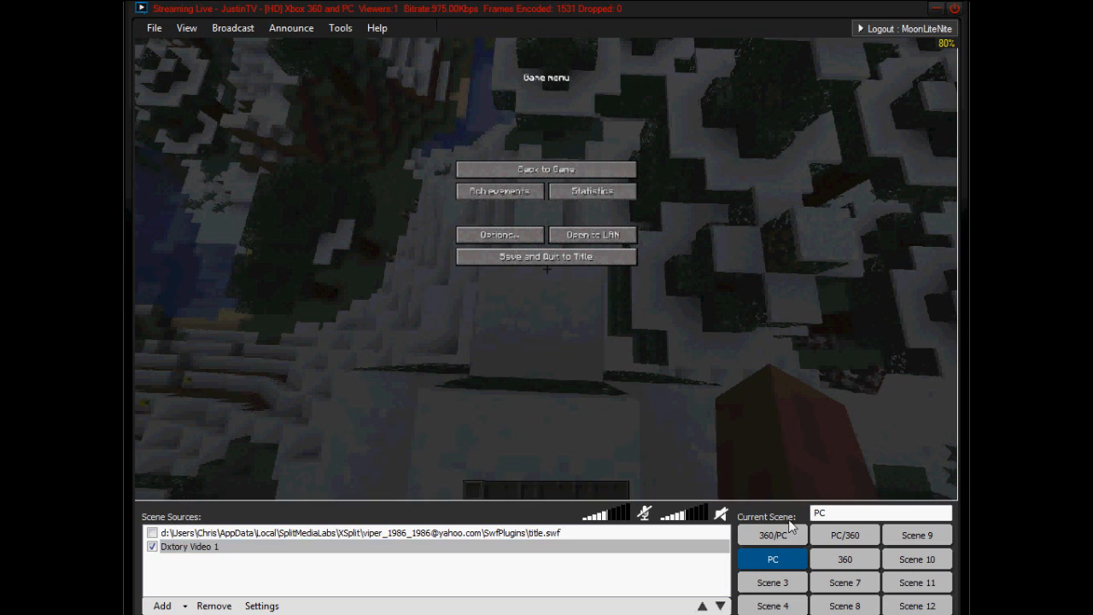
{"action": "left_click", "coordinate": [517, 372]}
{"action": "left_click", "coordinate": [623, 547]}
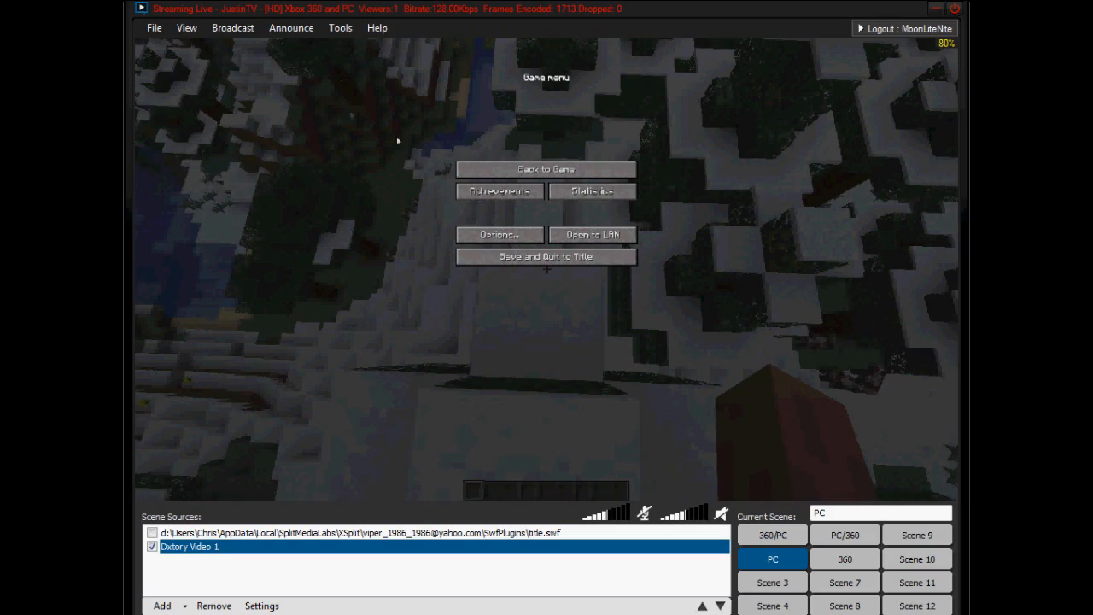
Step: Resume the game to look over the landscape, pause again, and compare the stream's bitrate and dropped frames
{"action": "left_click", "coordinate": [528, 174]}
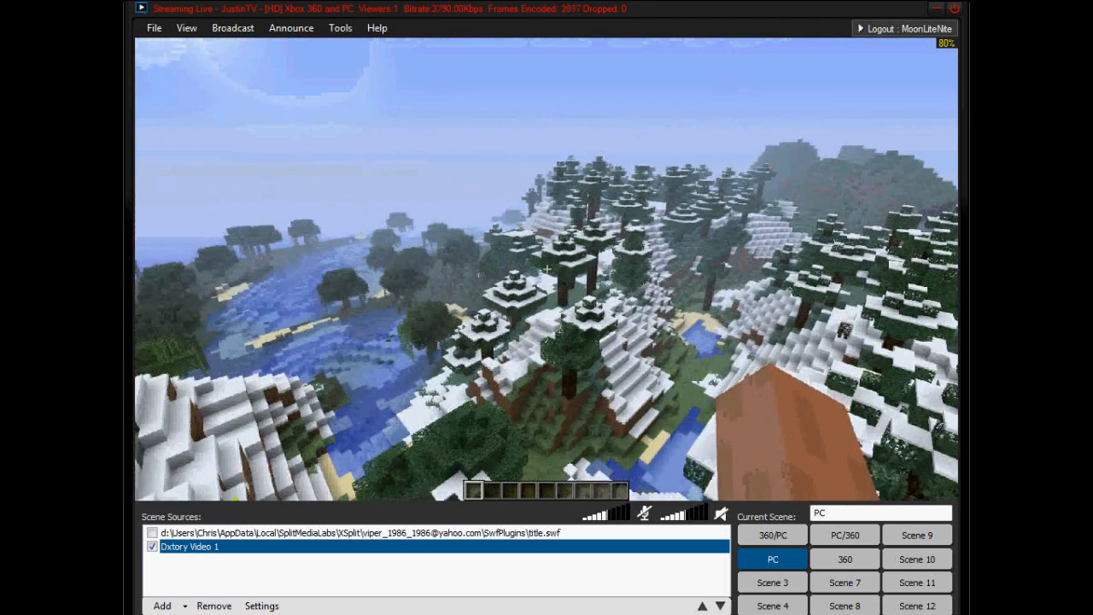
{"action": "key", "text": "Escape"}
{"action": "left_click", "coordinate": [436, 4]}
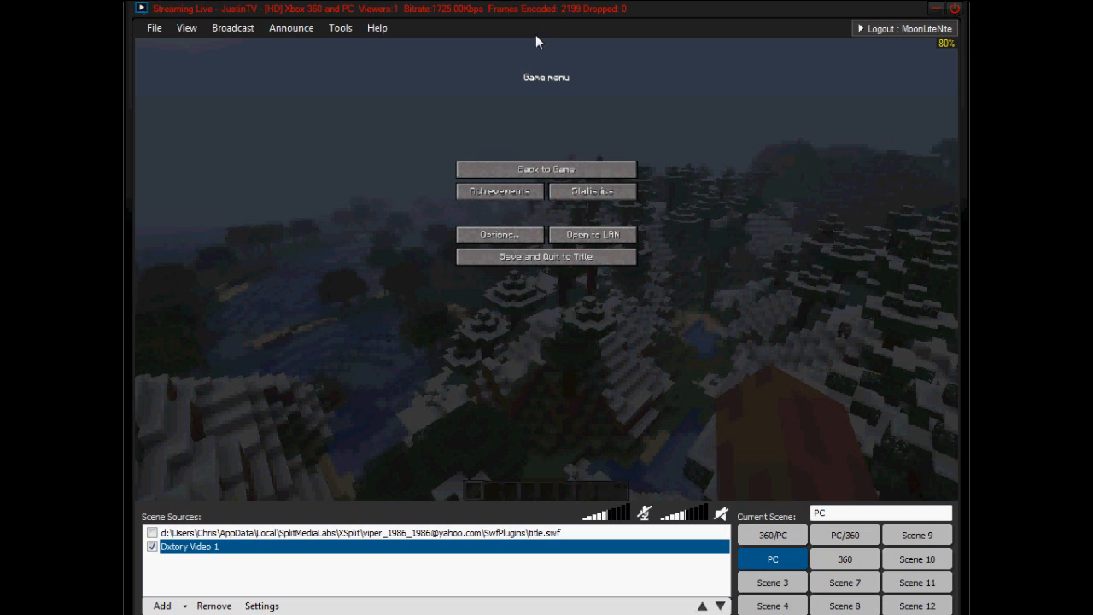
{"action": "left_click", "coordinate": [600, 49]}
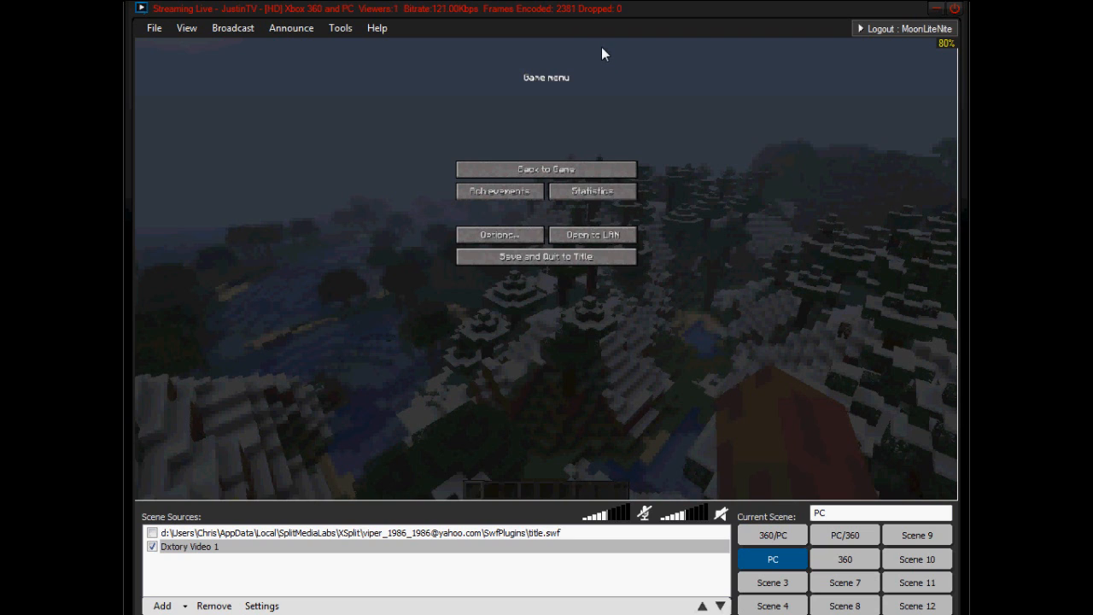
{"action": "left_click", "coordinate": [603, 40]}
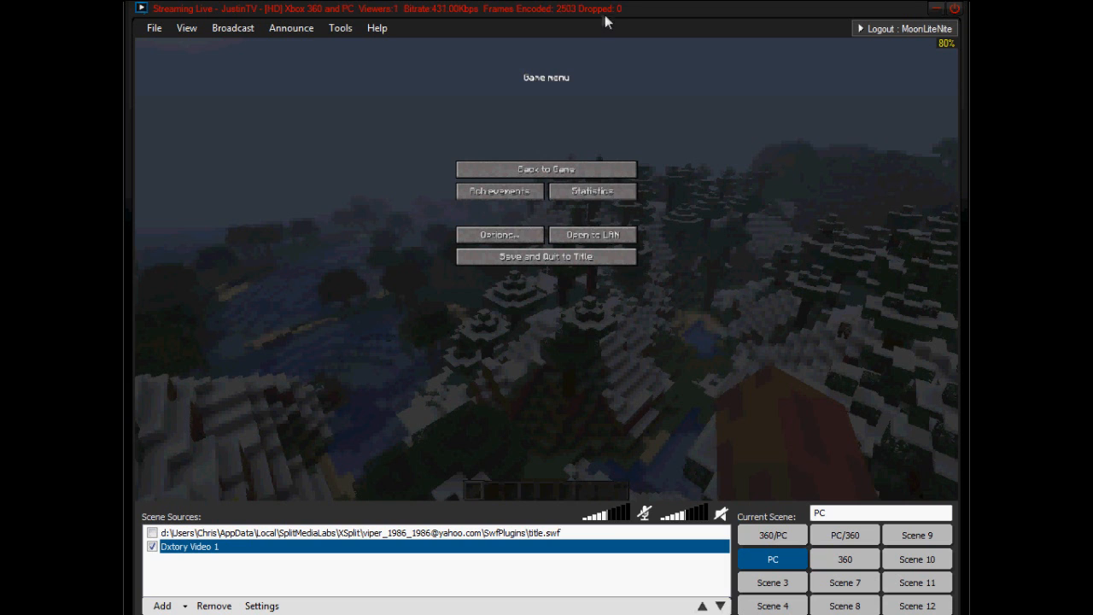
Step: Shift the broadcaster window slightly sideways and stop the live Justin/TwitchTV broadcast
{"action": "left_click_drag", "start_coordinate": [605, 8], "coordinate": [617, 10]}
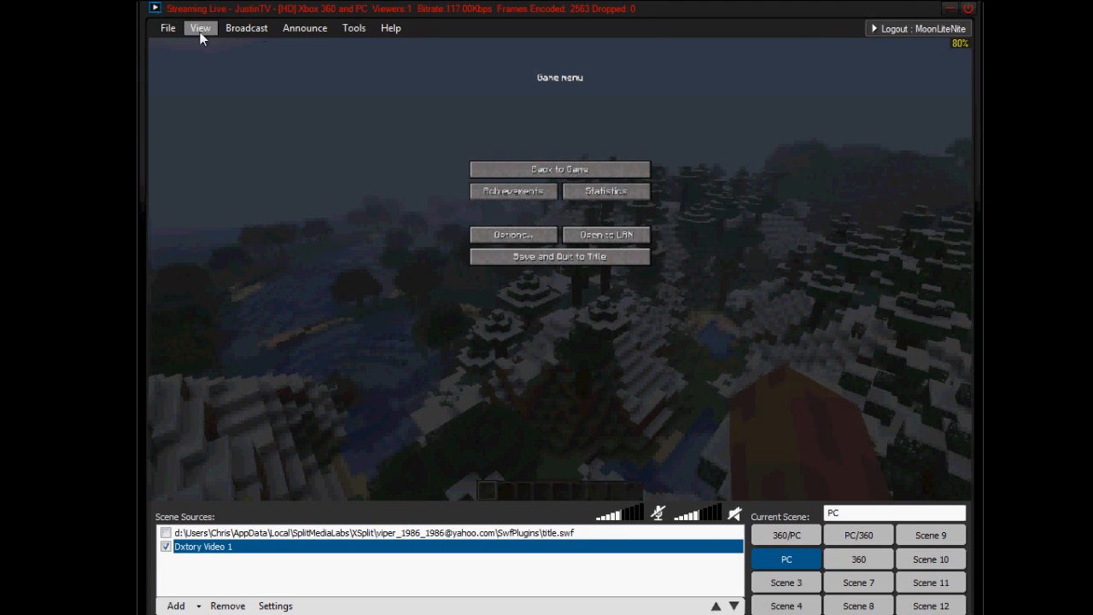
{"action": "left_click", "coordinate": [246, 27]}
{"action": "left_click", "coordinate": [256, 43]}
Step: Reopen the Justin/TwitchTV channel's properties from the channel list in the user settings
{"action": "left_click", "coordinate": [256, 30]}
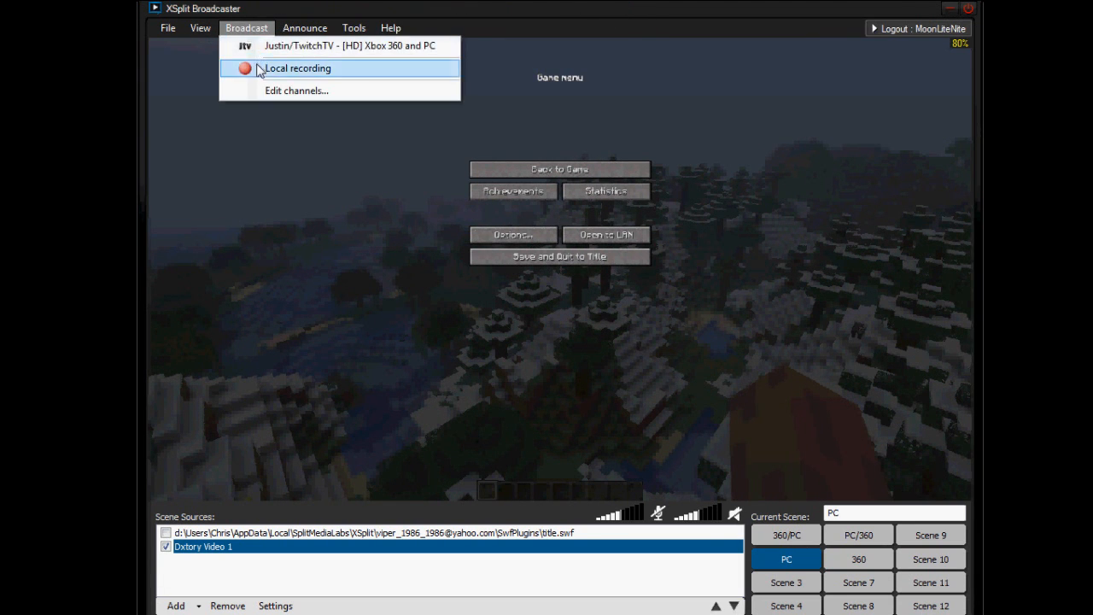
{"action": "left_click", "coordinate": [261, 86]}
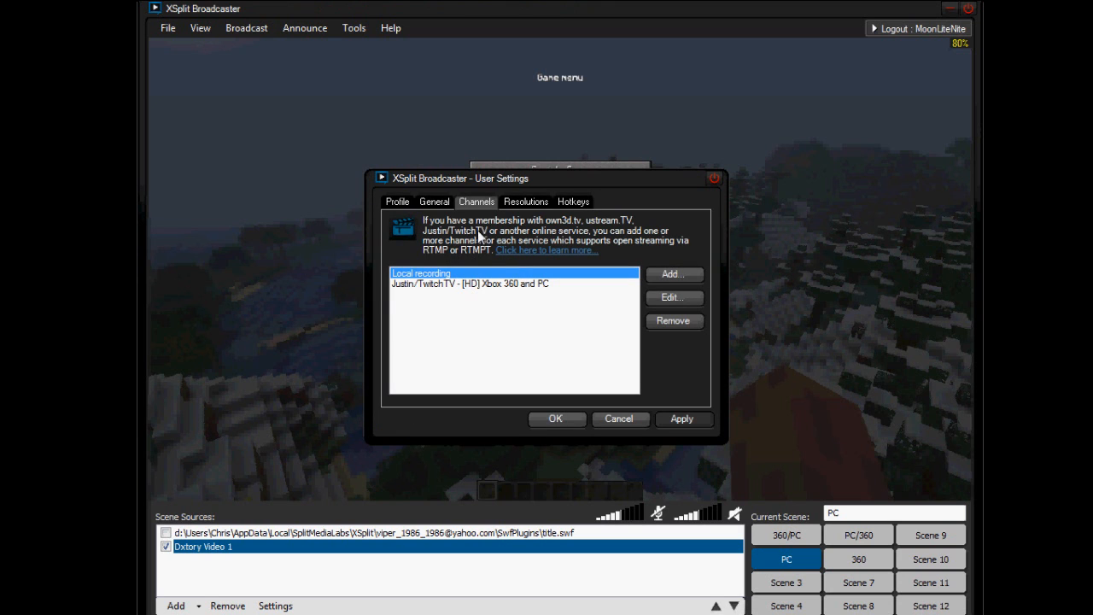
{"action": "left_click", "coordinate": [440, 202]}
{"action": "left_click", "coordinate": [482, 200]}
{"action": "left_click", "coordinate": [434, 202]}
{"action": "left_click", "coordinate": [478, 202]}
{"action": "double_click", "coordinate": [468, 284]}
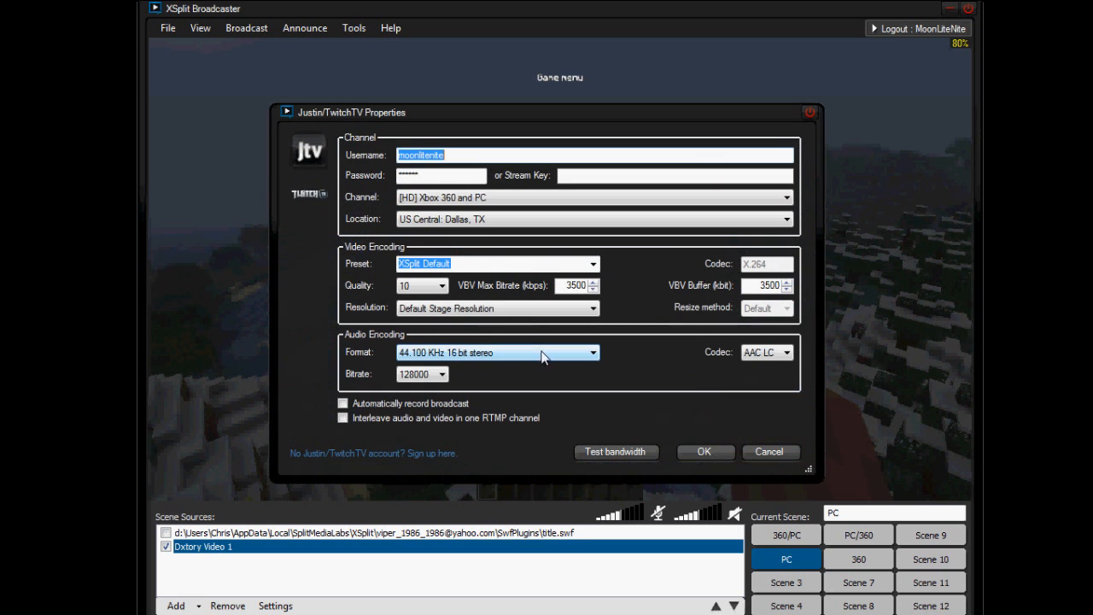
Step: Set the channel's VBV max bitrate to 10000 kbps and save the channel properties
{"action": "double_click", "coordinate": [571, 286]}
{"action": "type", "text": "100"}
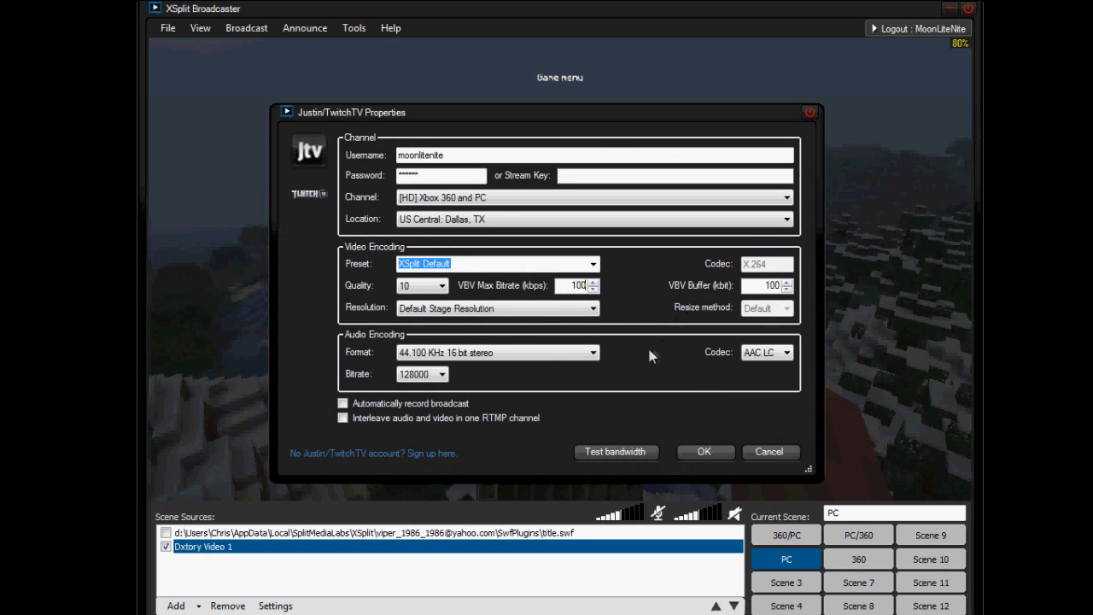
{"action": "type", "text": "00"}
{"action": "left_click", "coordinate": [702, 452]}
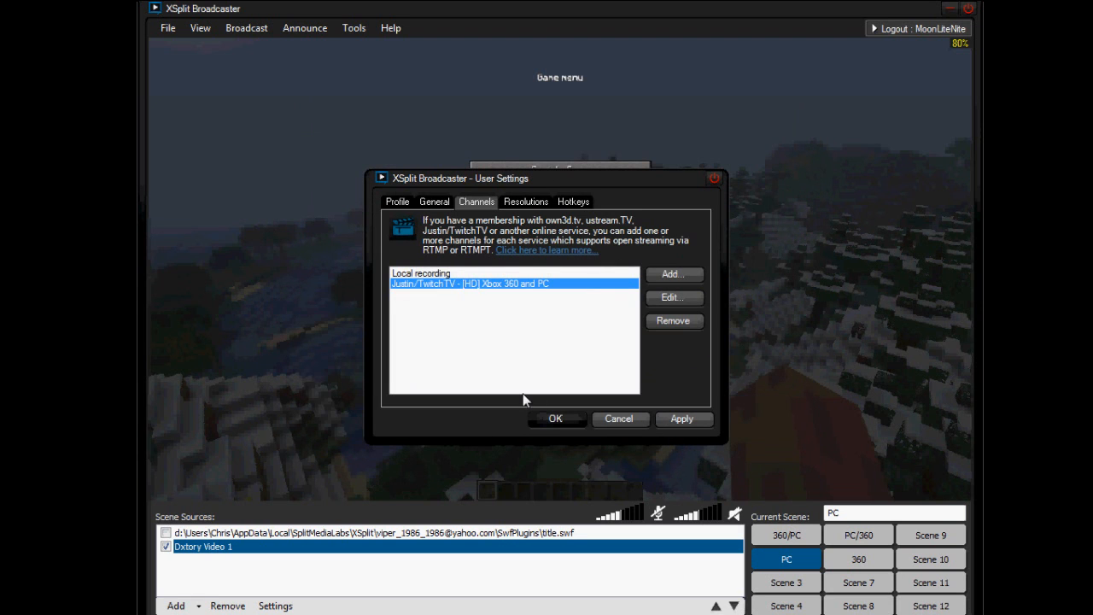
Step: Close the user settings, then start the live Justin/TwitchTV broadcast and resume the game as a stream test
{"action": "key", "text": "Return"}
{"action": "left_click", "coordinate": [247, 28]}
{"action": "left_click", "coordinate": [248, 44]}
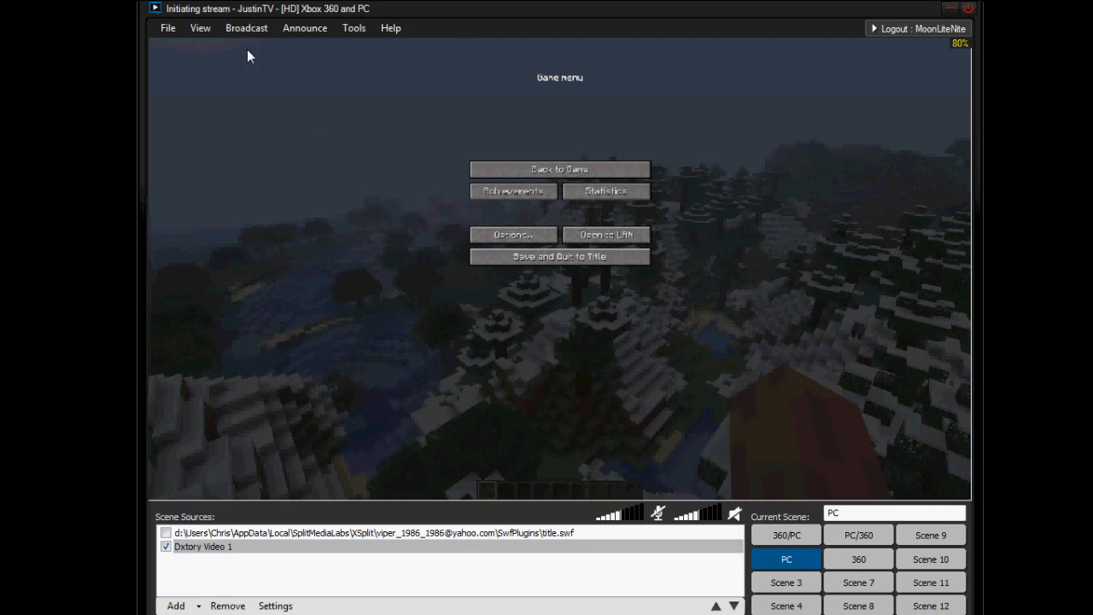
{"action": "key", "text": "Escape"}
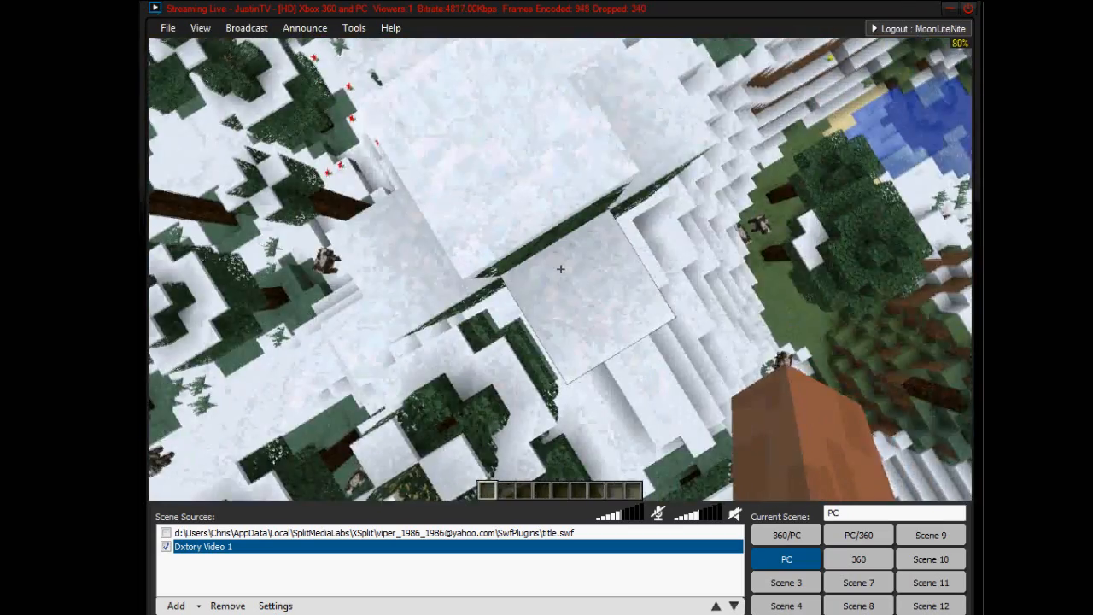
Step: Pause the game and stop the live Justin/TwitchTV broadcast
{"action": "key", "text": "Escape"}
{"action": "left_click", "coordinate": [276, 40]}
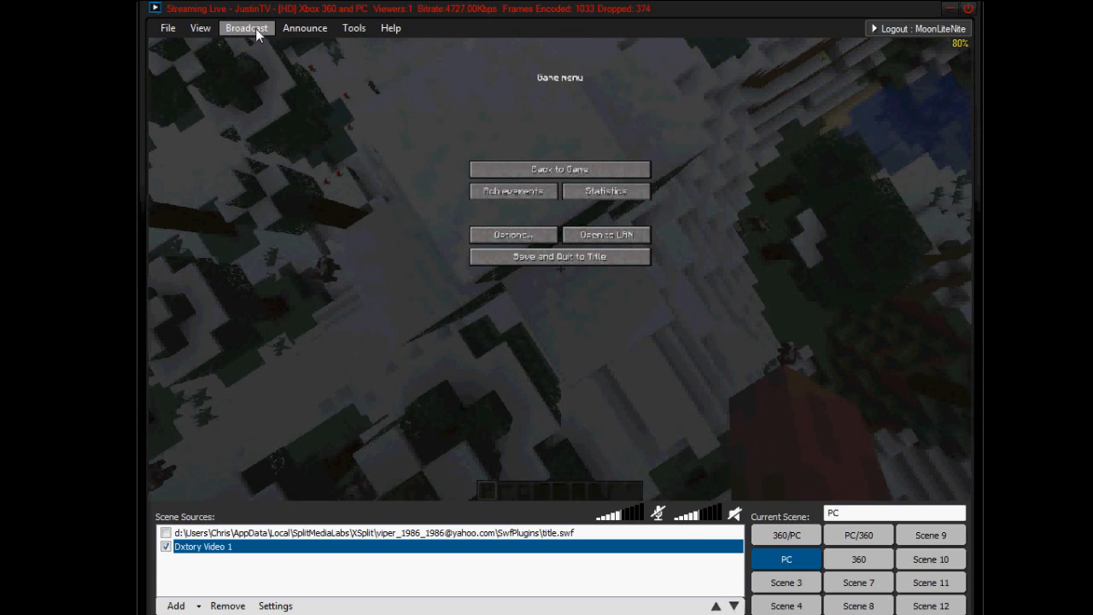
{"action": "left_click", "coordinate": [256, 29]}
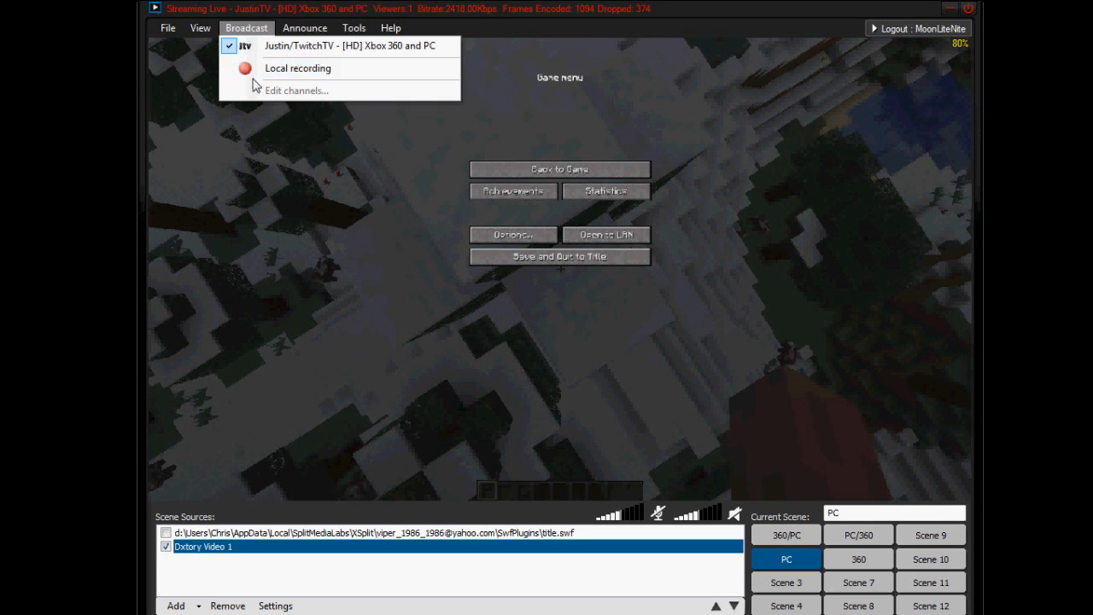
{"action": "left_click", "coordinate": [266, 52]}
Step: Open the properties of the Justin/TwitchTV channel from the channel list for editing
{"action": "left_click", "coordinate": [254, 31]}
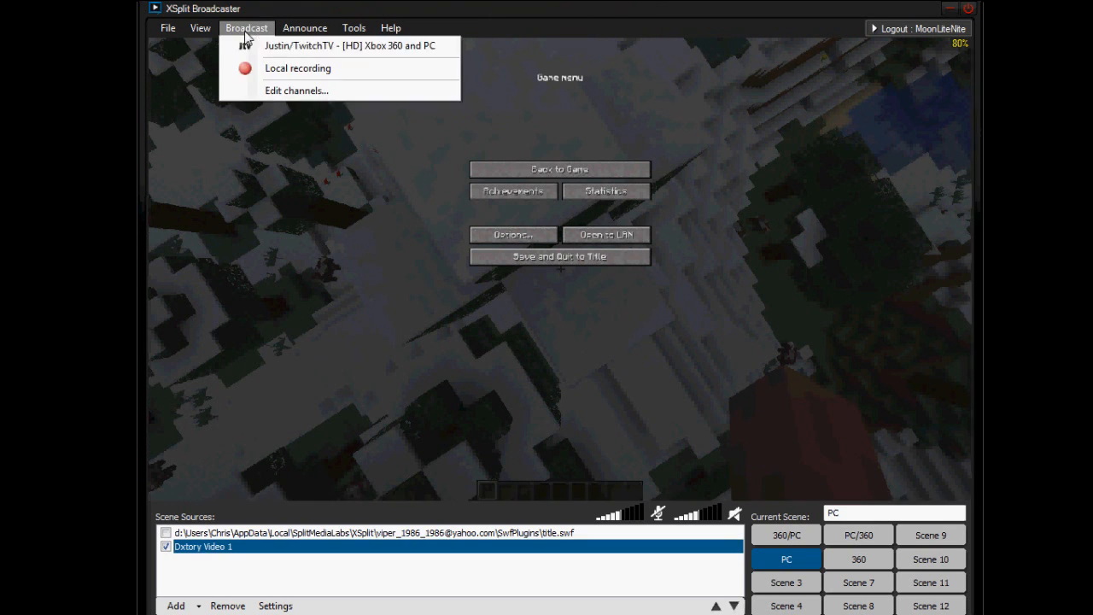
{"action": "left_click", "coordinate": [253, 73]}
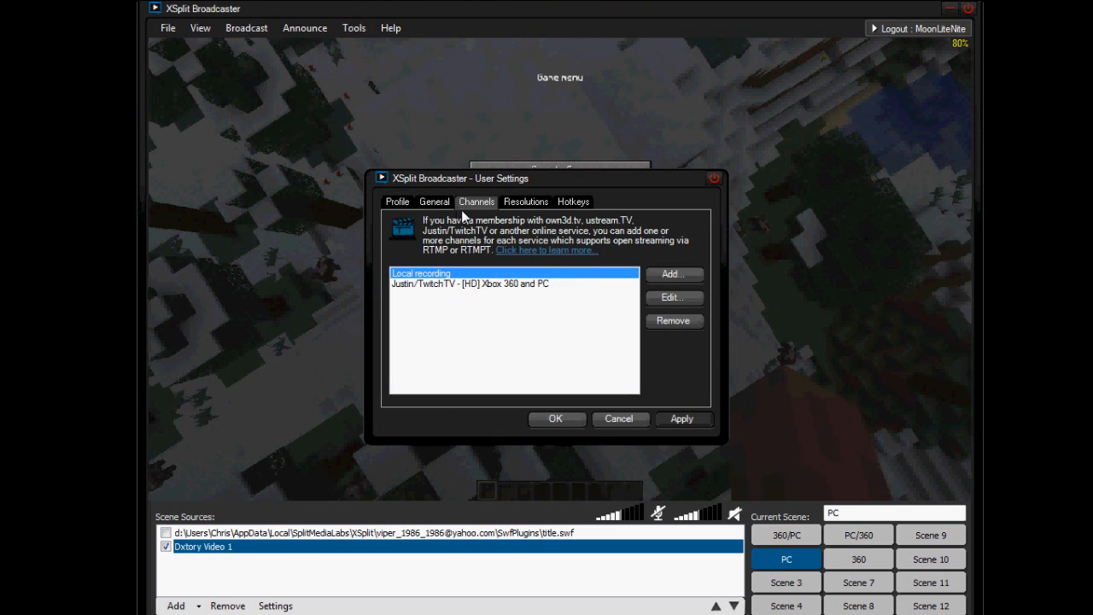
{"action": "left_click", "coordinate": [446, 202]}
{"action": "left_click", "coordinate": [488, 202]}
{"action": "left_click", "coordinate": [446, 284]}
{"action": "double_click", "coordinate": [446, 288]}
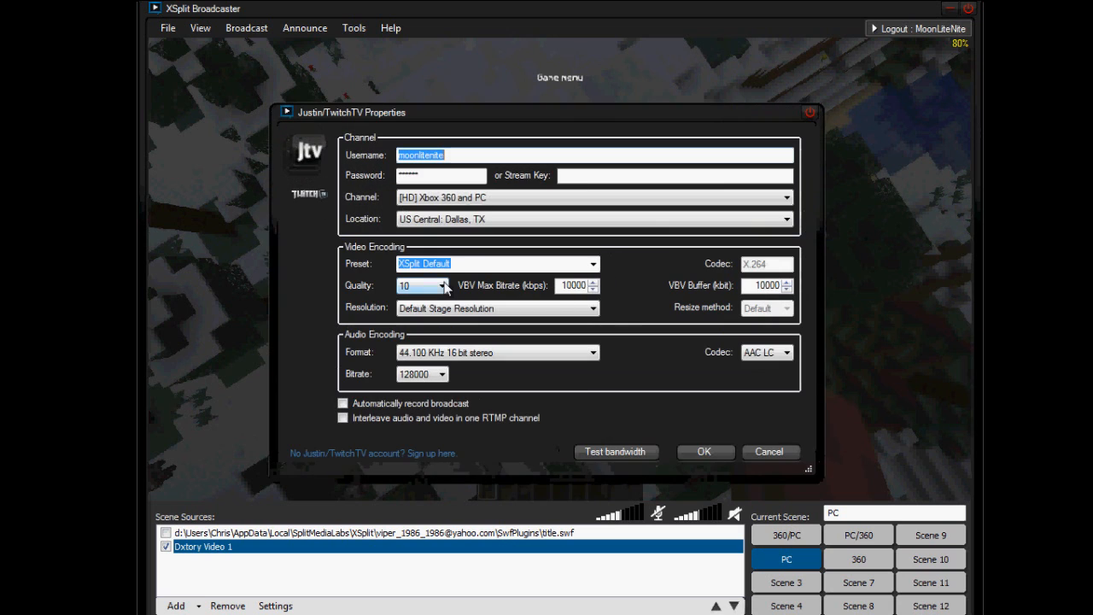
Step: Keep the channel's video quality at 10 and set its VBV max bitrate to 3500 kbps
{"action": "left_click", "coordinate": [412, 287]}
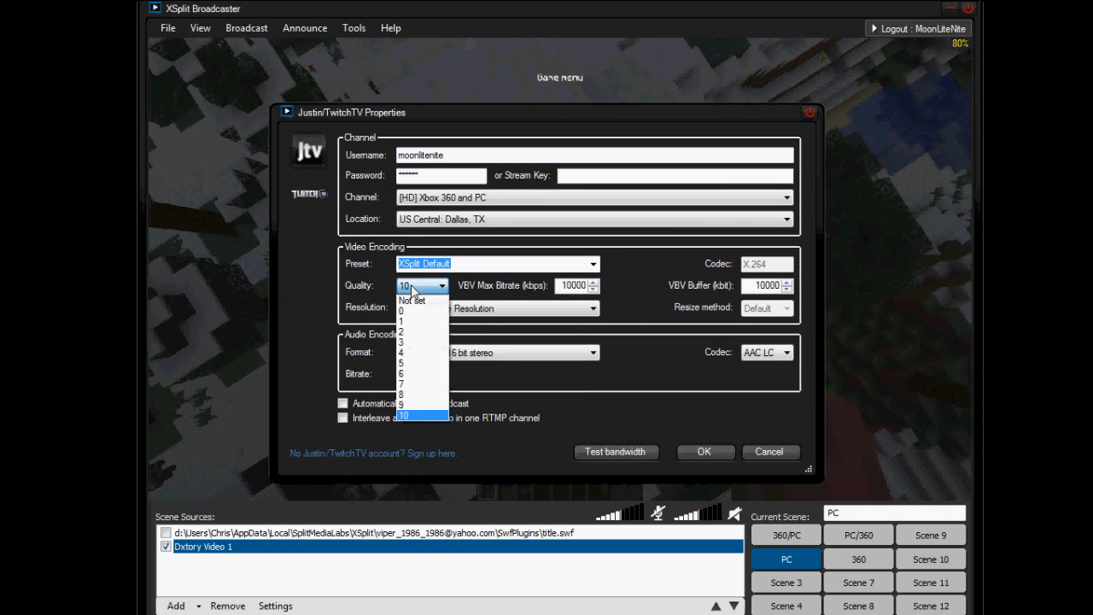
{"action": "left_click", "coordinate": [418, 416]}
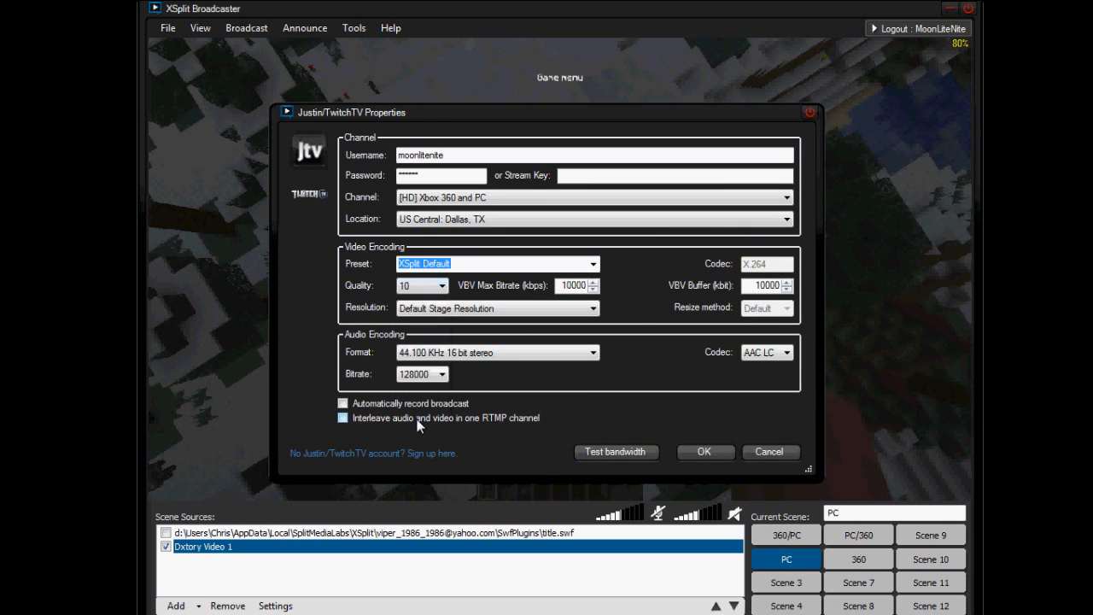
{"action": "left_click_drag", "start_coordinate": [564, 285], "coordinate": [595, 283]}
{"action": "type", "text": "3500"}
{"action": "left_click", "coordinate": [594, 264]}
{"action": "left_click", "coordinate": [657, 286]}
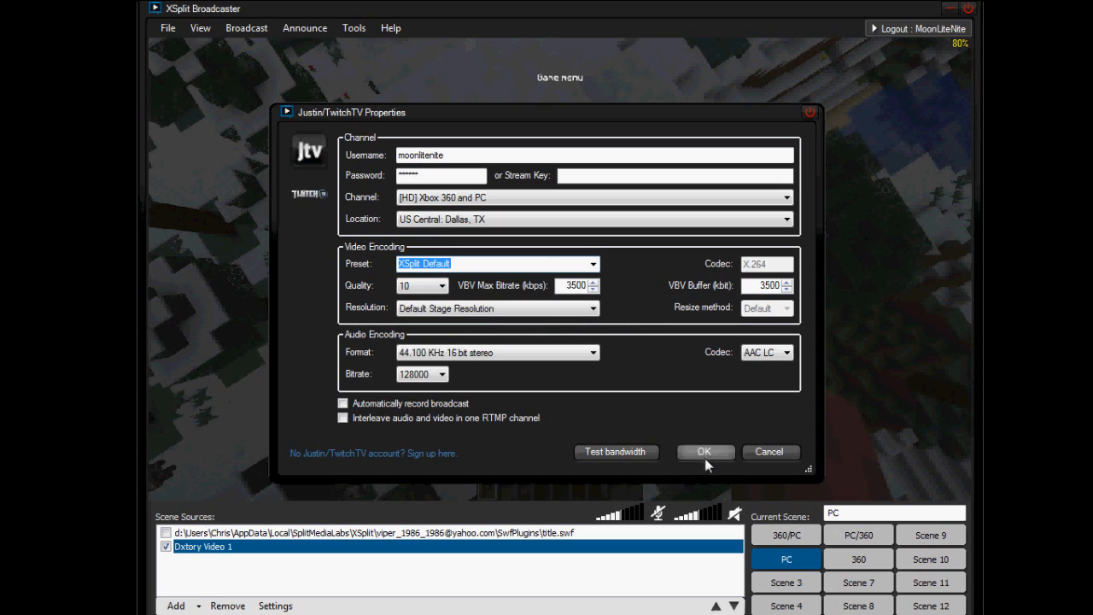
Step: Set the channel's video encoding preset to superfast and save the channel properties and user settings
{"action": "left_click", "coordinate": [594, 263]}
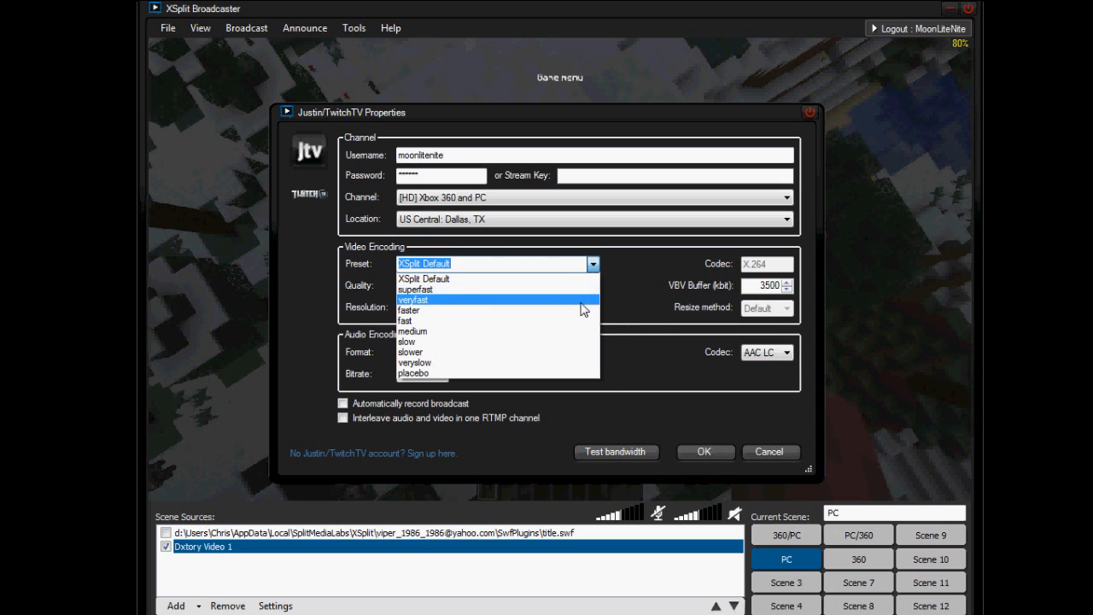
{"action": "left_click", "coordinate": [534, 290]}
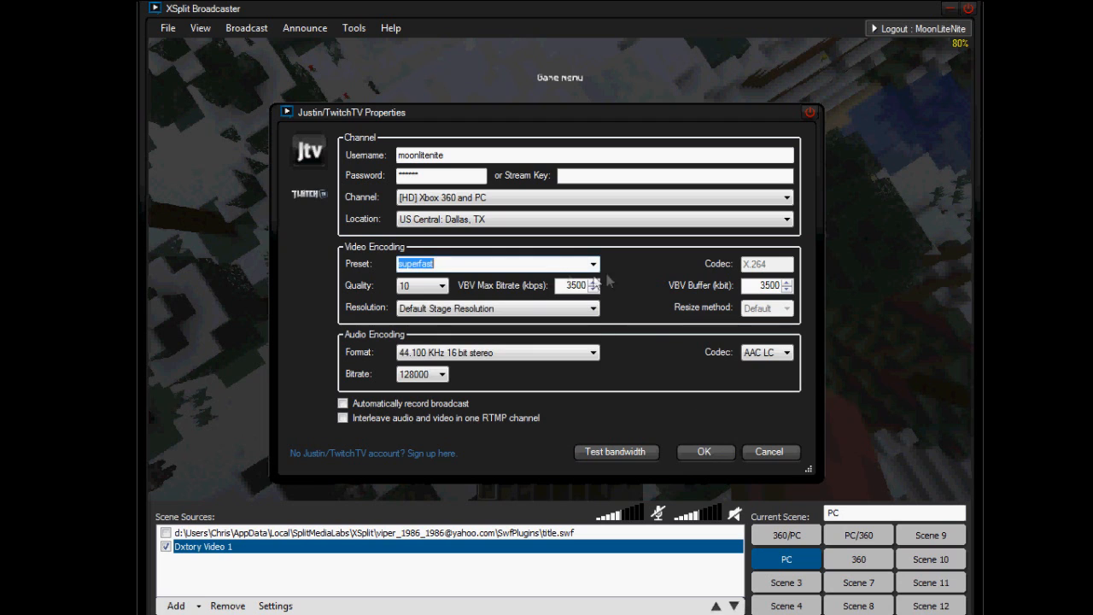
{"action": "left_click", "coordinate": [593, 265]}
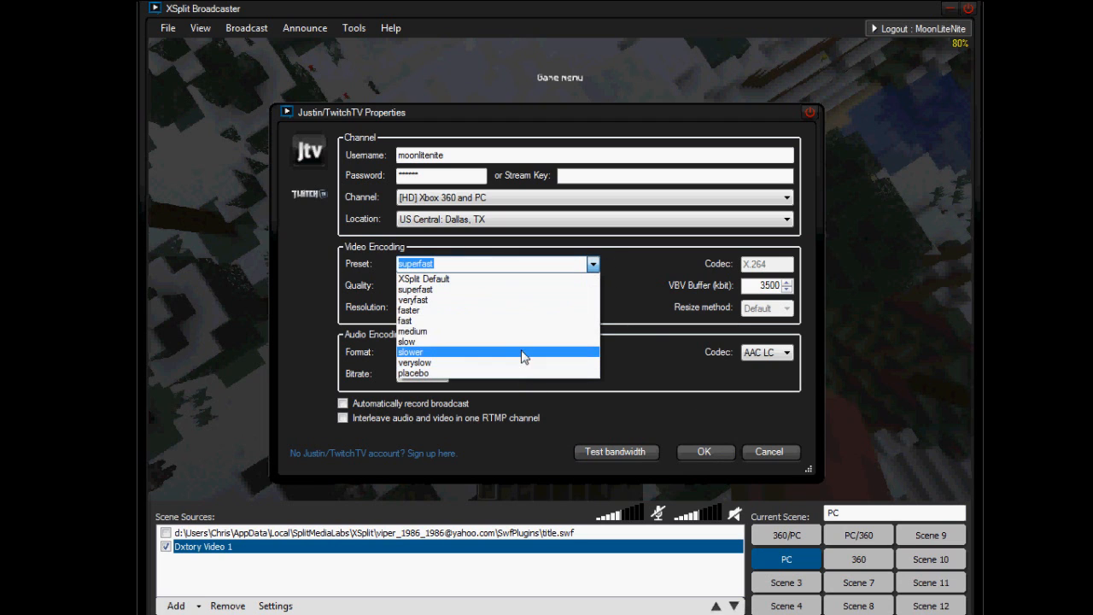
{"action": "left_click", "coordinate": [717, 457]}
{"action": "left_click", "coordinate": [692, 450]}
{"action": "left_click", "coordinate": [561, 419]}
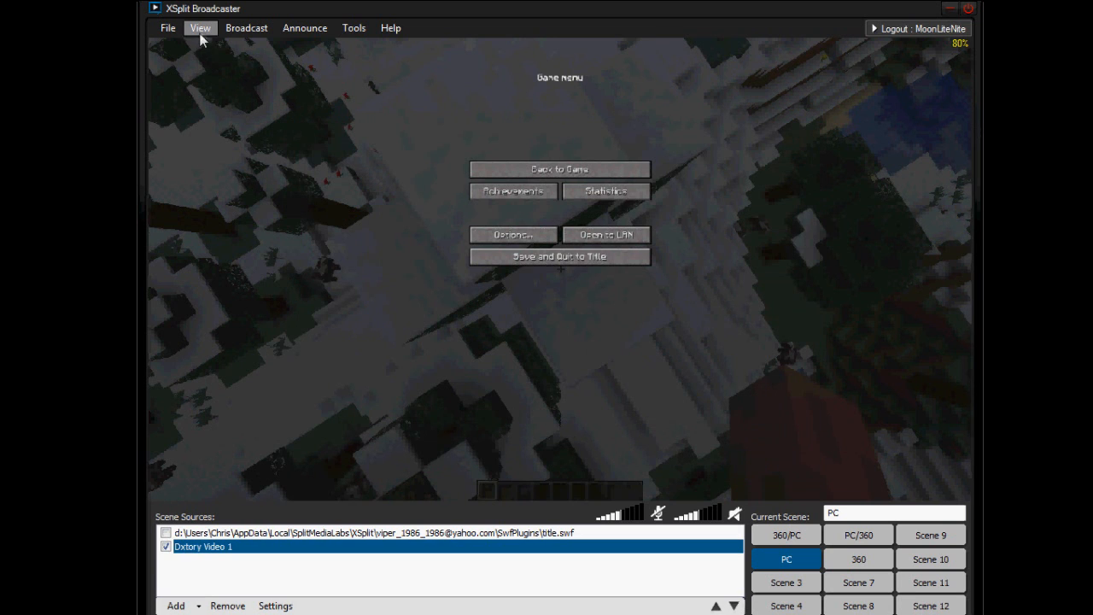
Step: Examine the frame rates and stage resolutions available for the broadcast
{"action": "left_click", "coordinate": [200, 28]}
{"action": "mouse_move", "coordinate": [219, 72]}
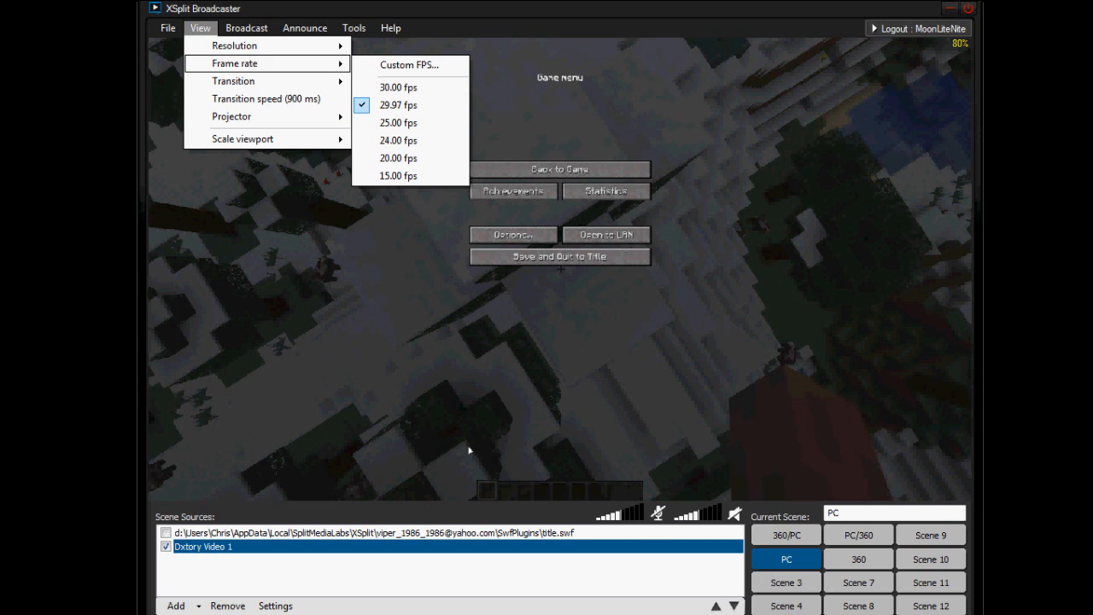
{"action": "left_click", "coordinate": [706, 405]}
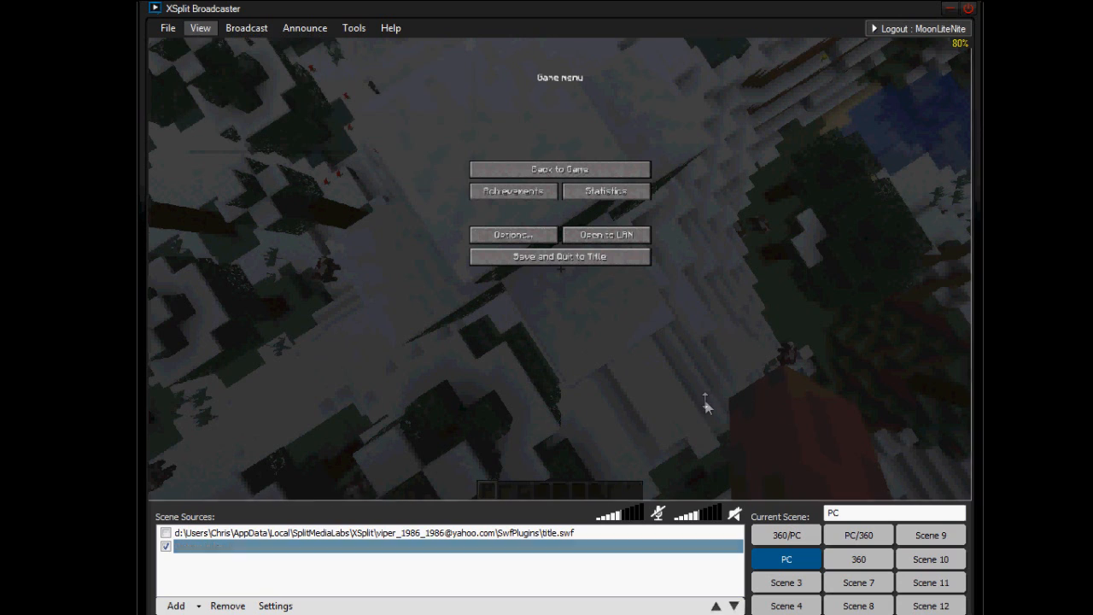
{"action": "left_click", "coordinate": [294, 546]}
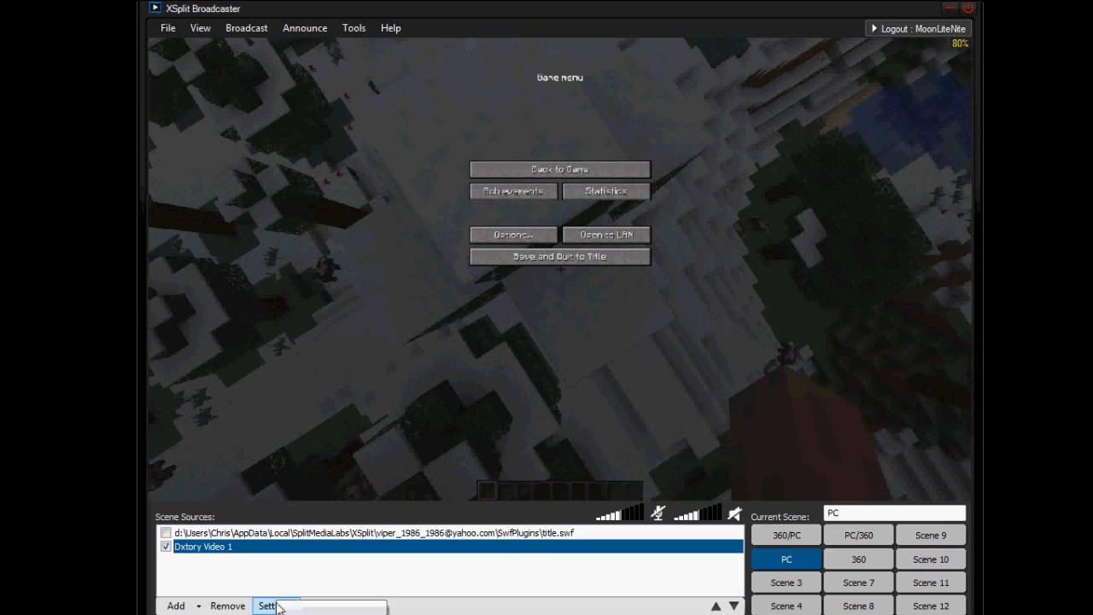
{"action": "left_click", "coordinate": [205, 99]}
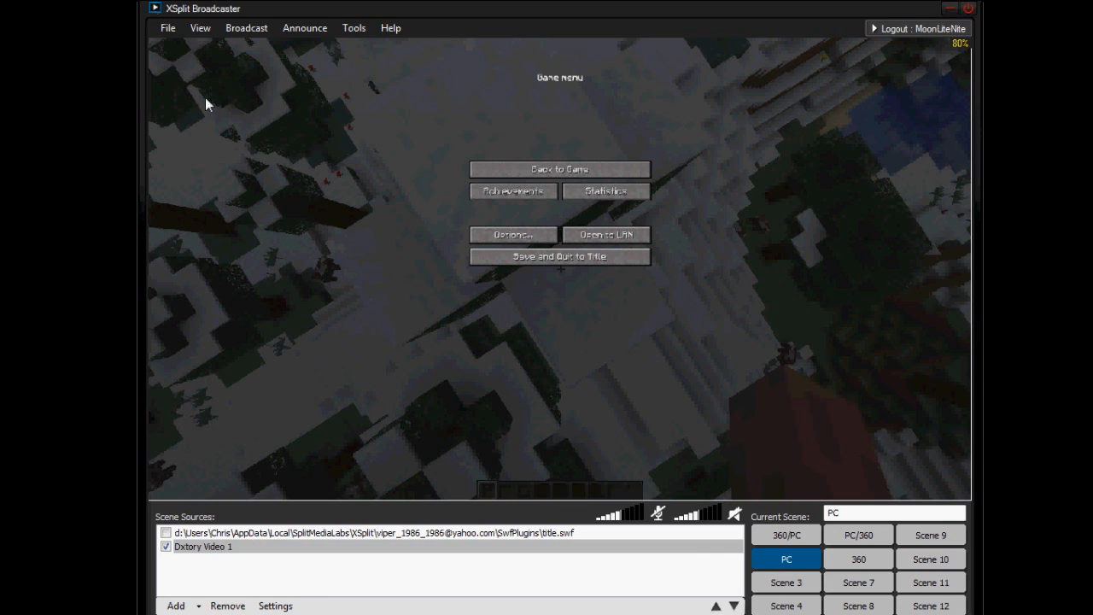
{"action": "left_click", "coordinate": [202, 33]}
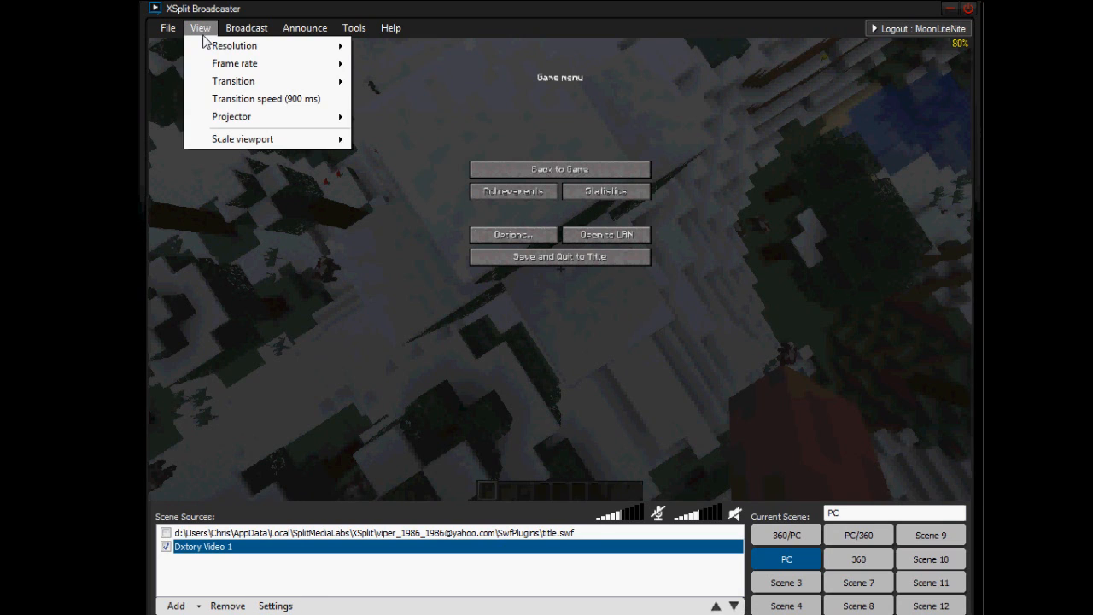
{"action": "mouse_move", "coordinate": [213, 48]}
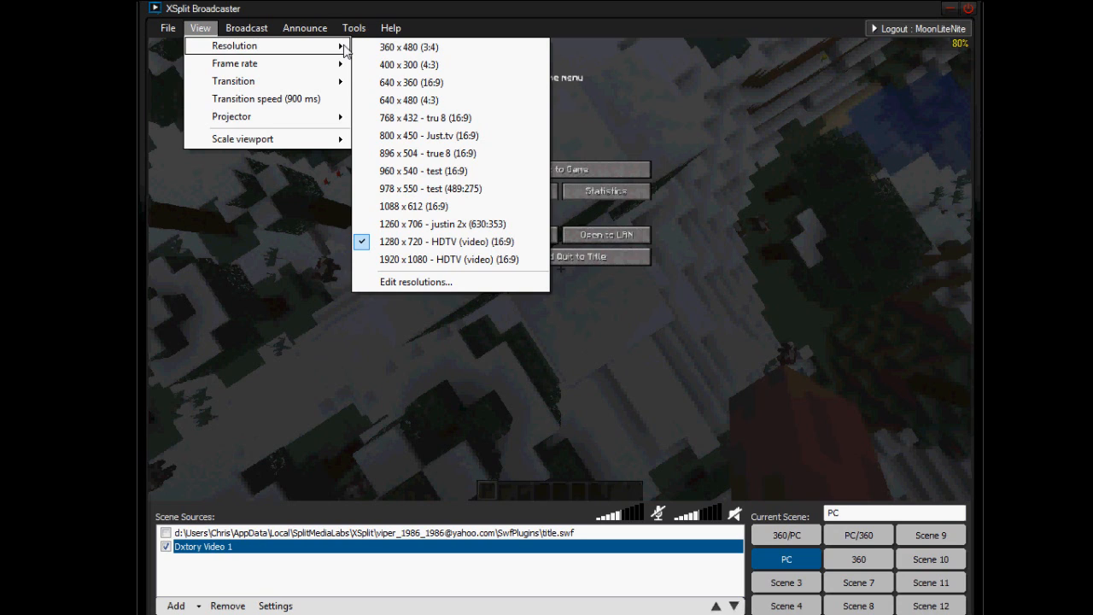
{"action": "left_click", "coordinate": [348, 479]}
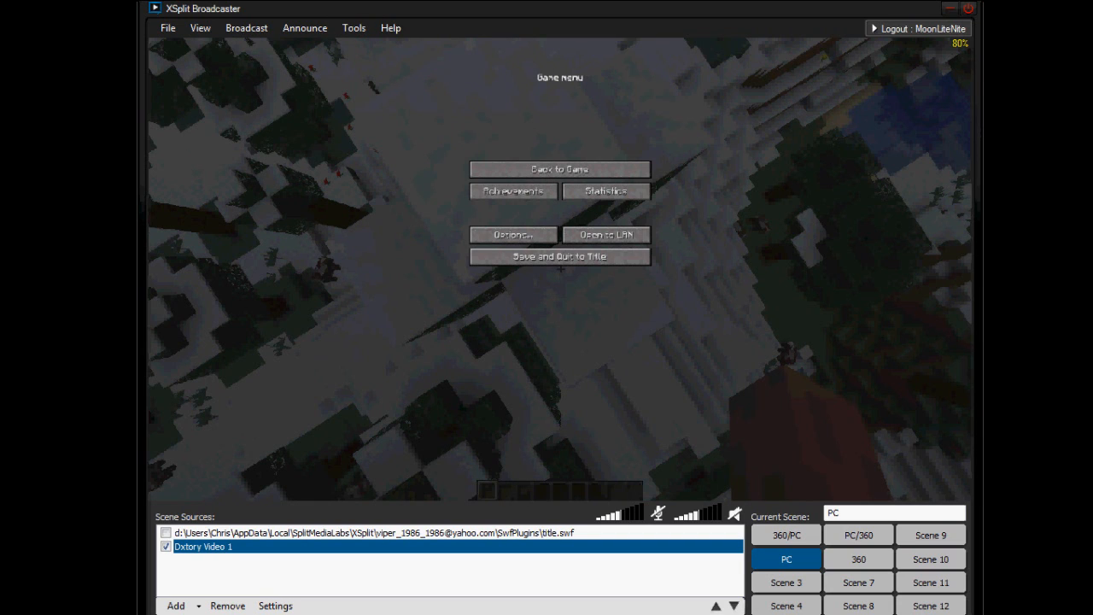
{"action": "left_click", "coordinate": [623, 285]}
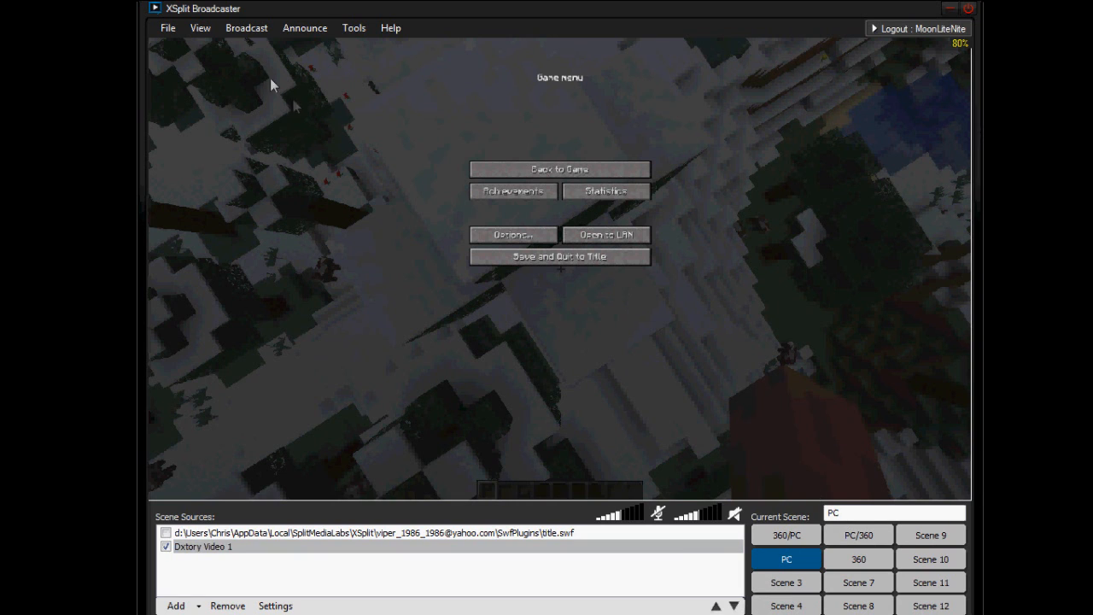
{"action": "left_click", "coordinate": [246, 28]}
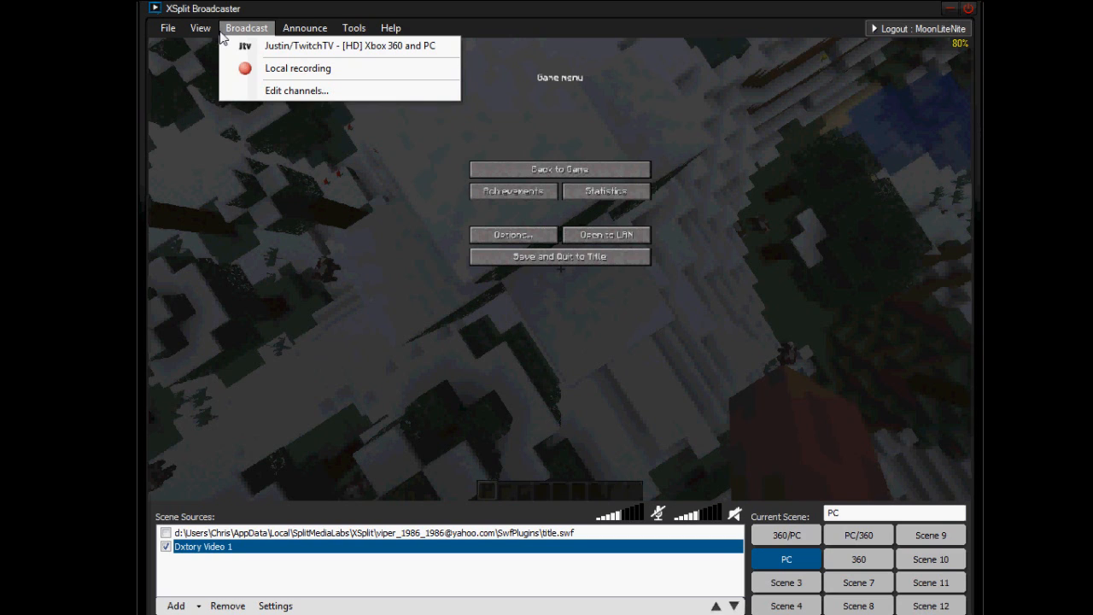
{"action": "left_click", "coordinate": [208, 10]}
{"action": "left_click", "coordinate": [198, 30]}
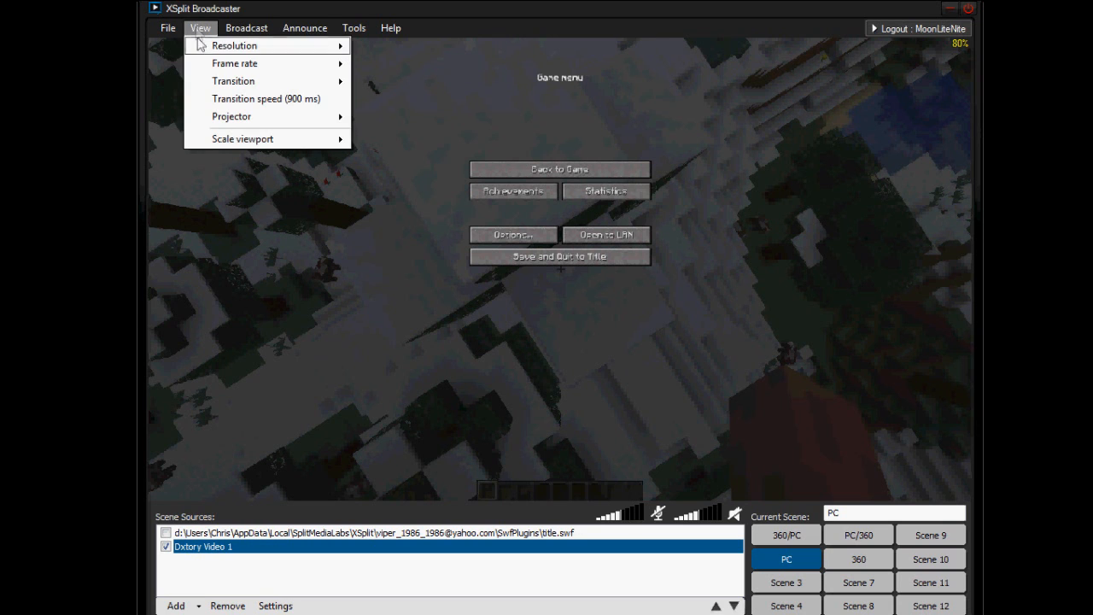
{"action": "mouse_move", "coordinate": [201, 48]}
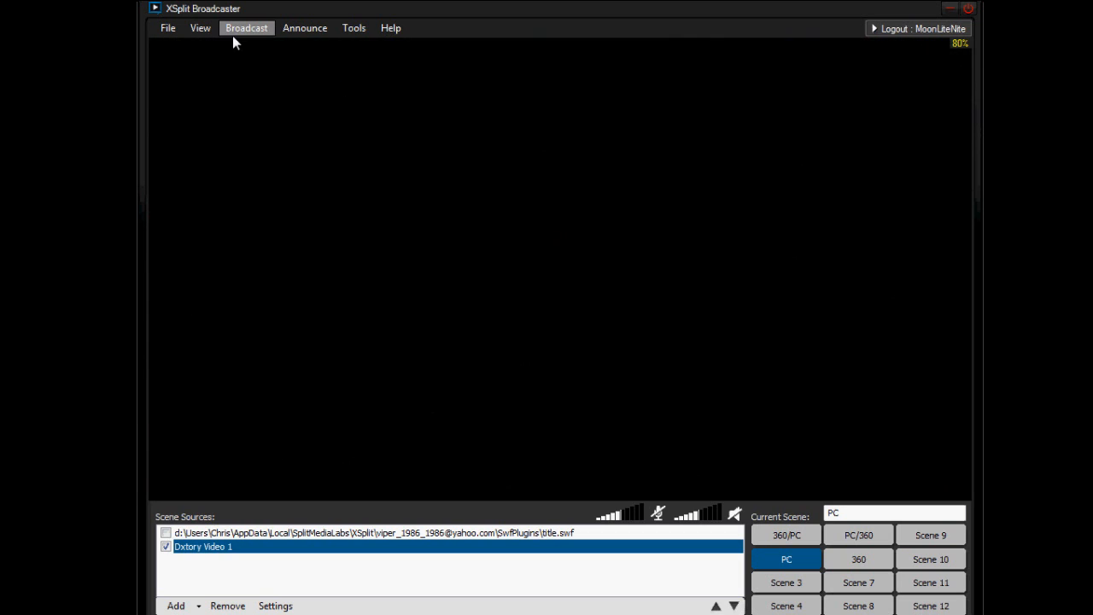
{"action": "left_click", "coordinate": [233, 37]}
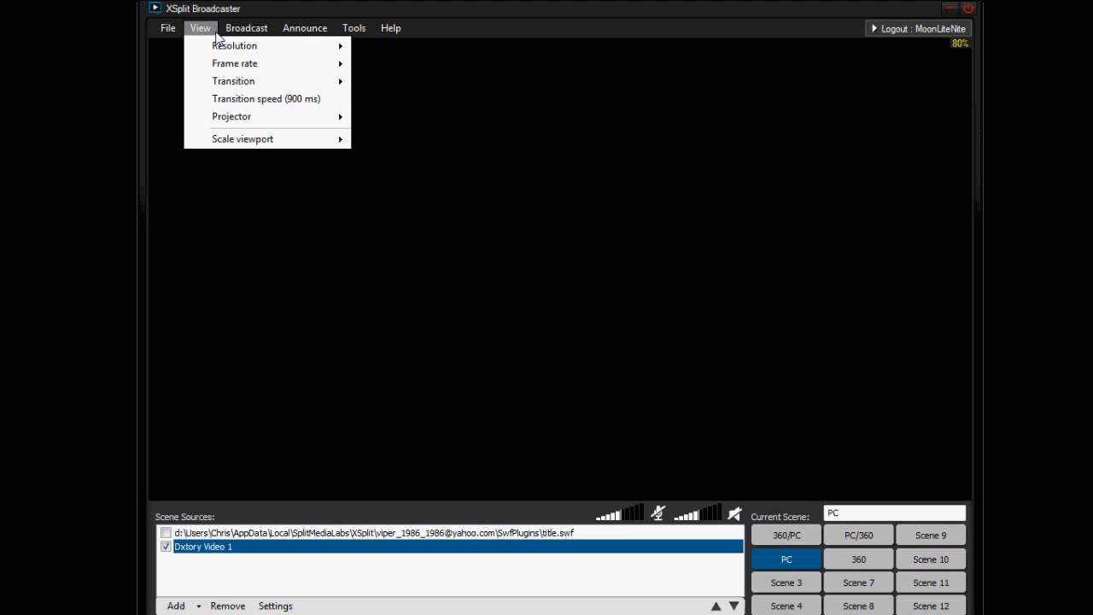
{"action": "mouse_move", "coordinate": [246, 28]}
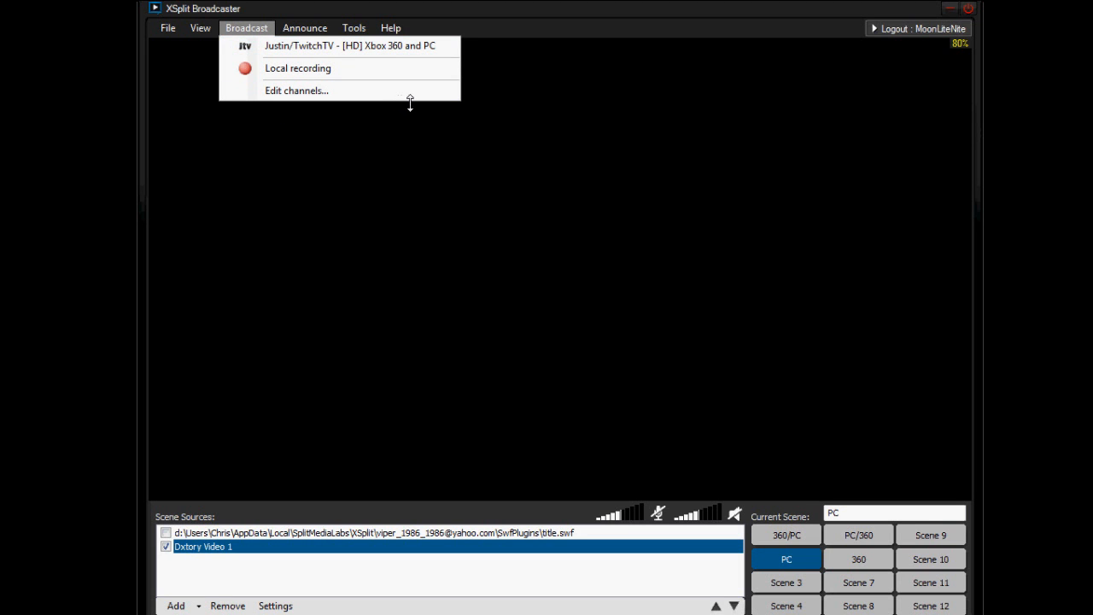
{"action": "left_click", "coordinate": [744, 188]}
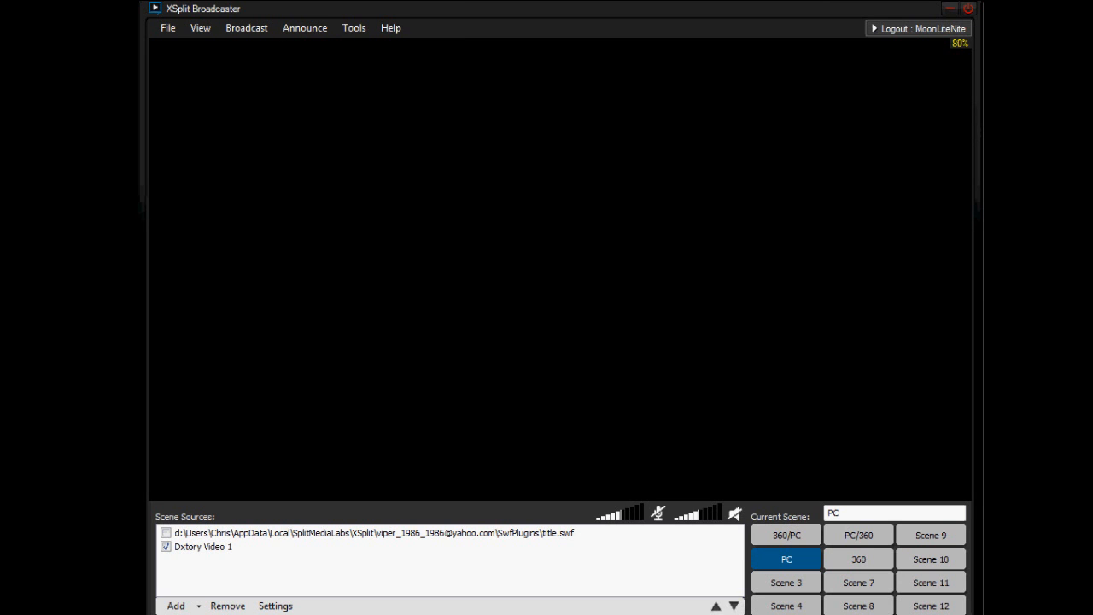
Step: Close the broadcaster window
{"action": "left_click", "coordinate": [235, 29]}
{"action": "left_click", "coordinate": [767, 315]}
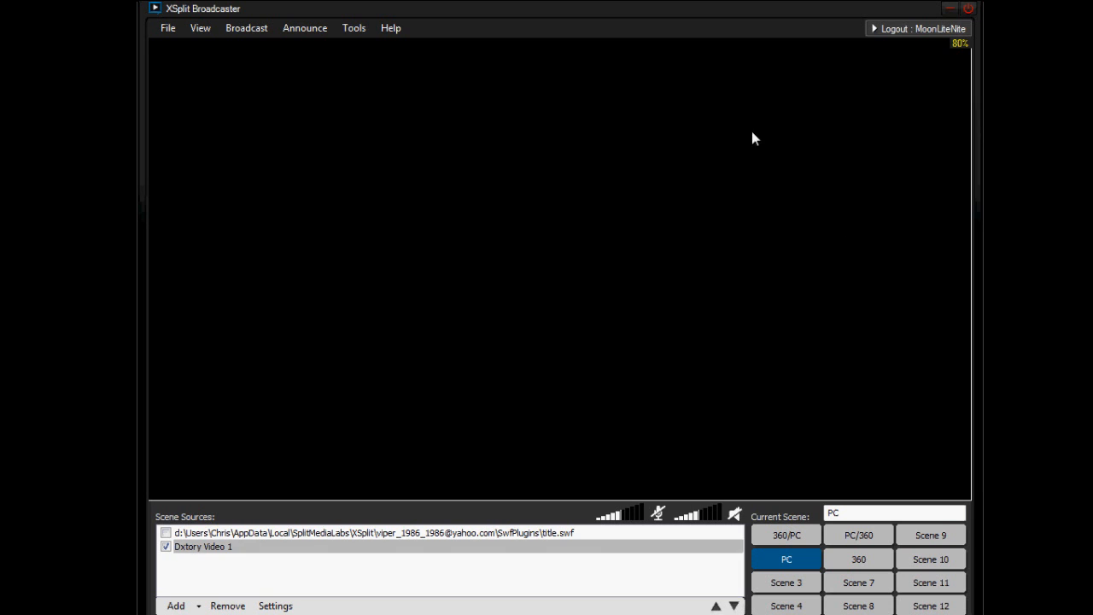
{"action": "left_click", "coordinate": [968, 7]}
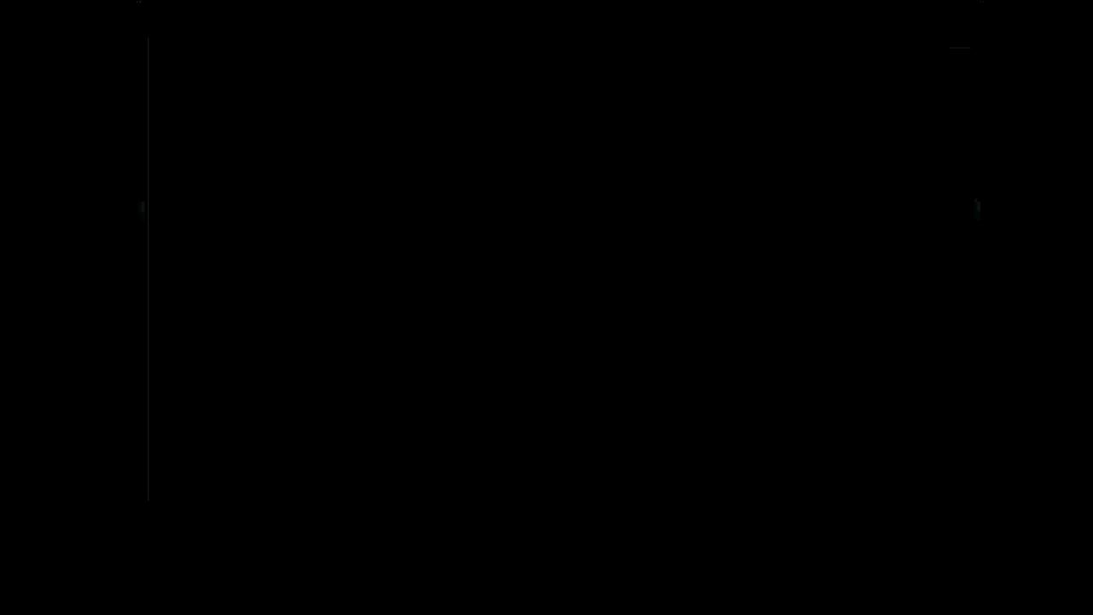